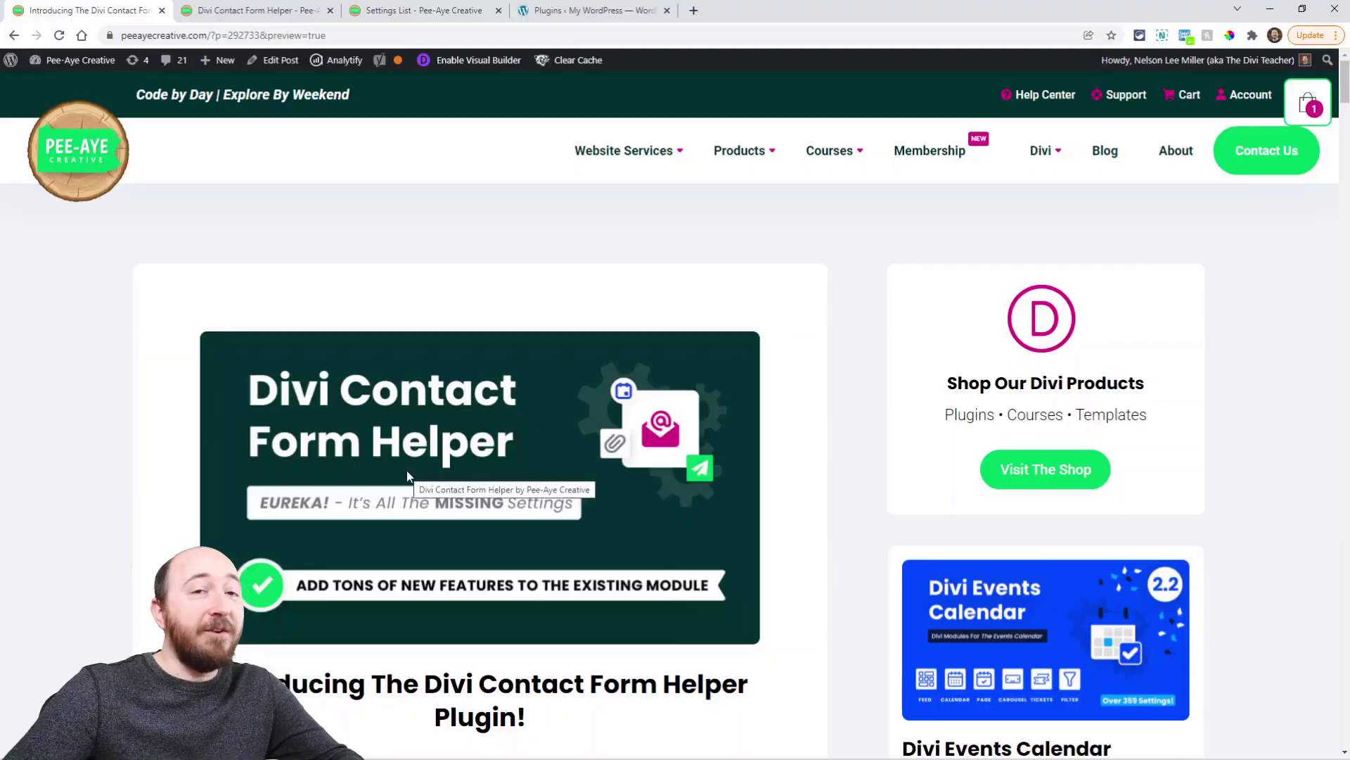
Step: Scroll the announcement post past the header image and intro to the 'Please Watch The Video' heading
{"action": "scroll", "coordinate": [382, 464], "scroll_direction": "down", "scroll_amount": 7}
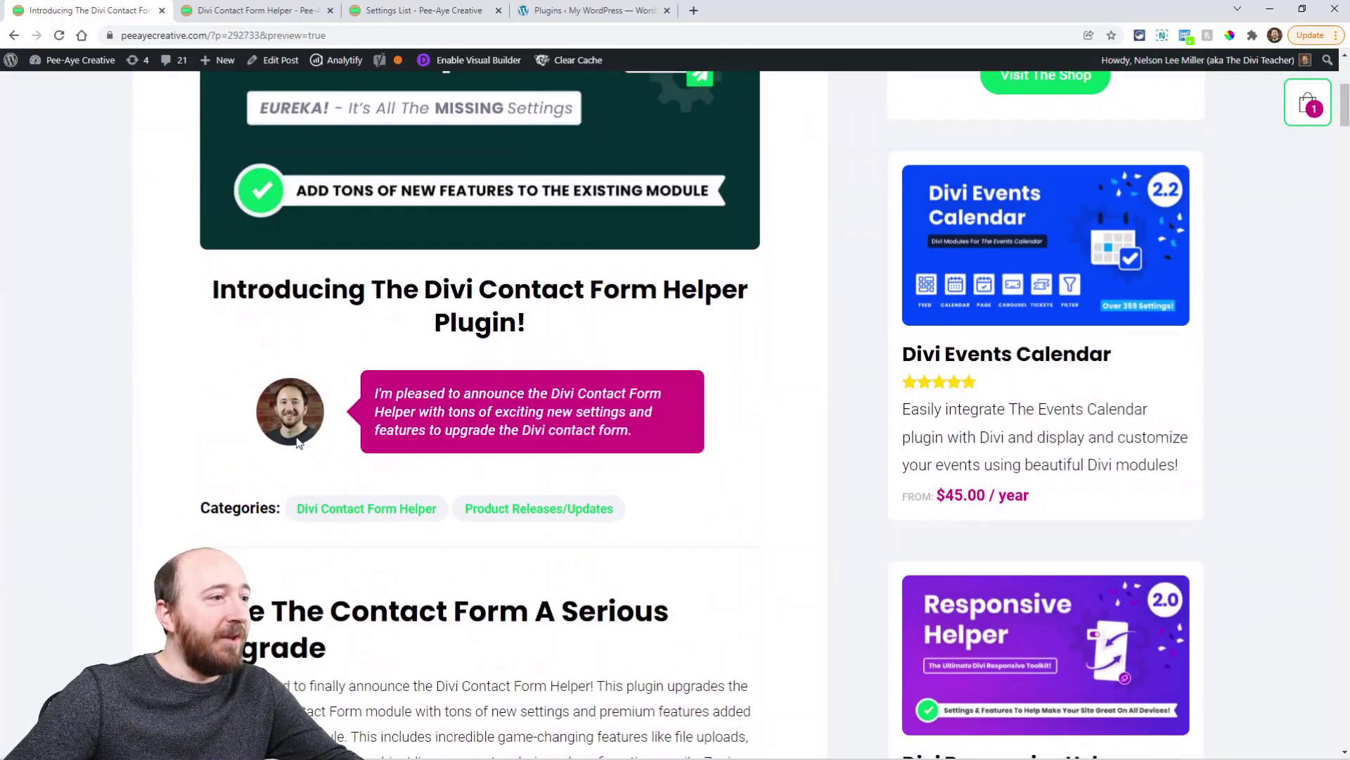
{"action": "scroll", "coordinate": [225, 447], "scroll_direction": "down", "scroll_amount": 3}
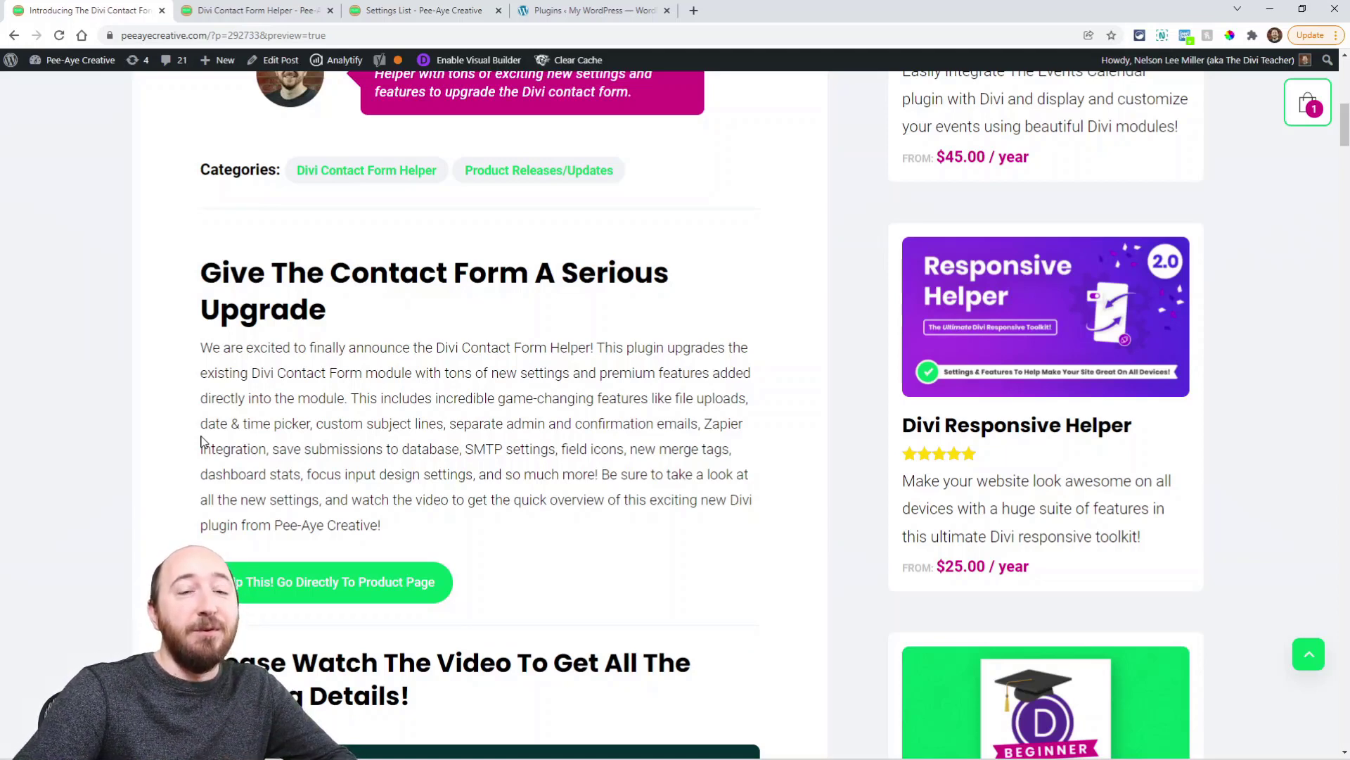
Step: Scroll past the video and How It Works to the File Upload Attachments, SMTP Integration and Confirmation Emails cards
{"action": "scroll", "coordinate": [264, 469], "scroll_direction": "down", "scroll_amount": 10}
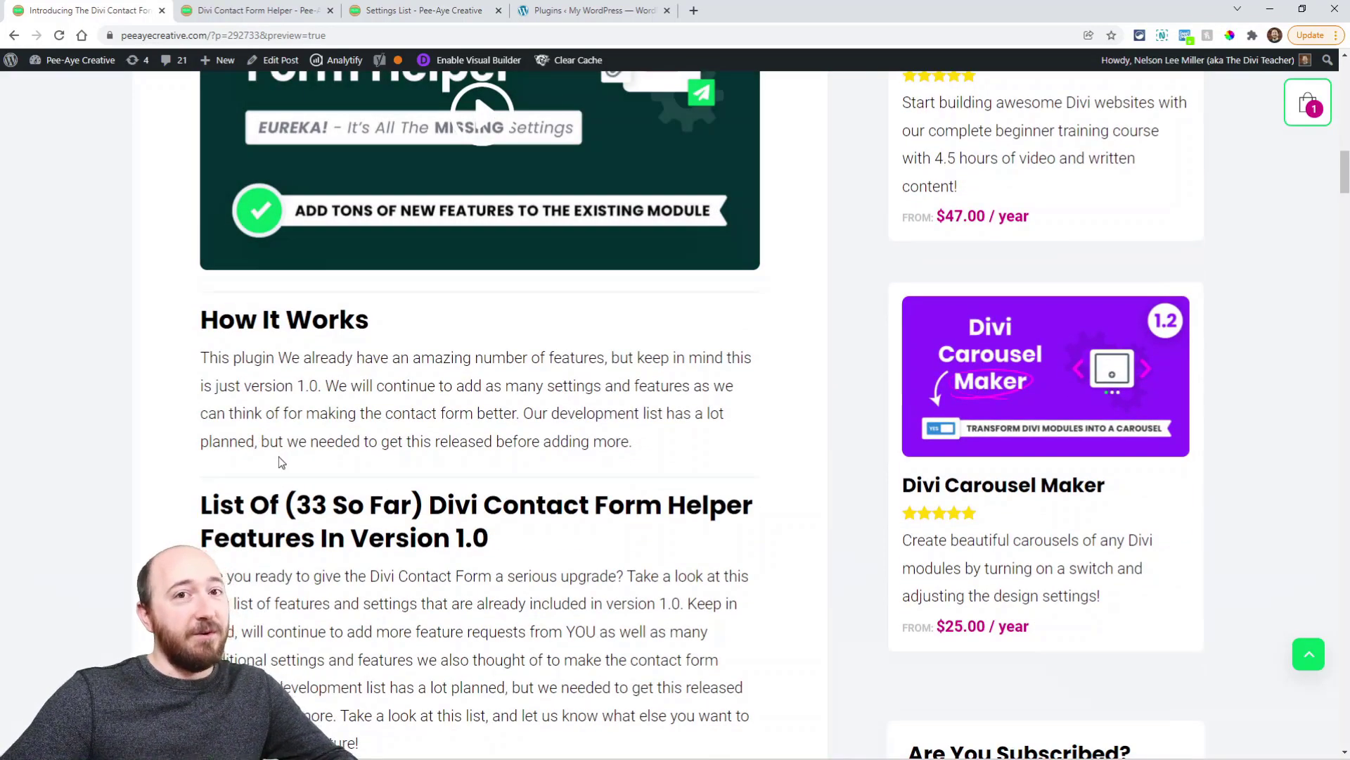
{"action": "scroll", "coordinate": [278, 457], "scroll_direction": "down", "scroll_amount": 2}
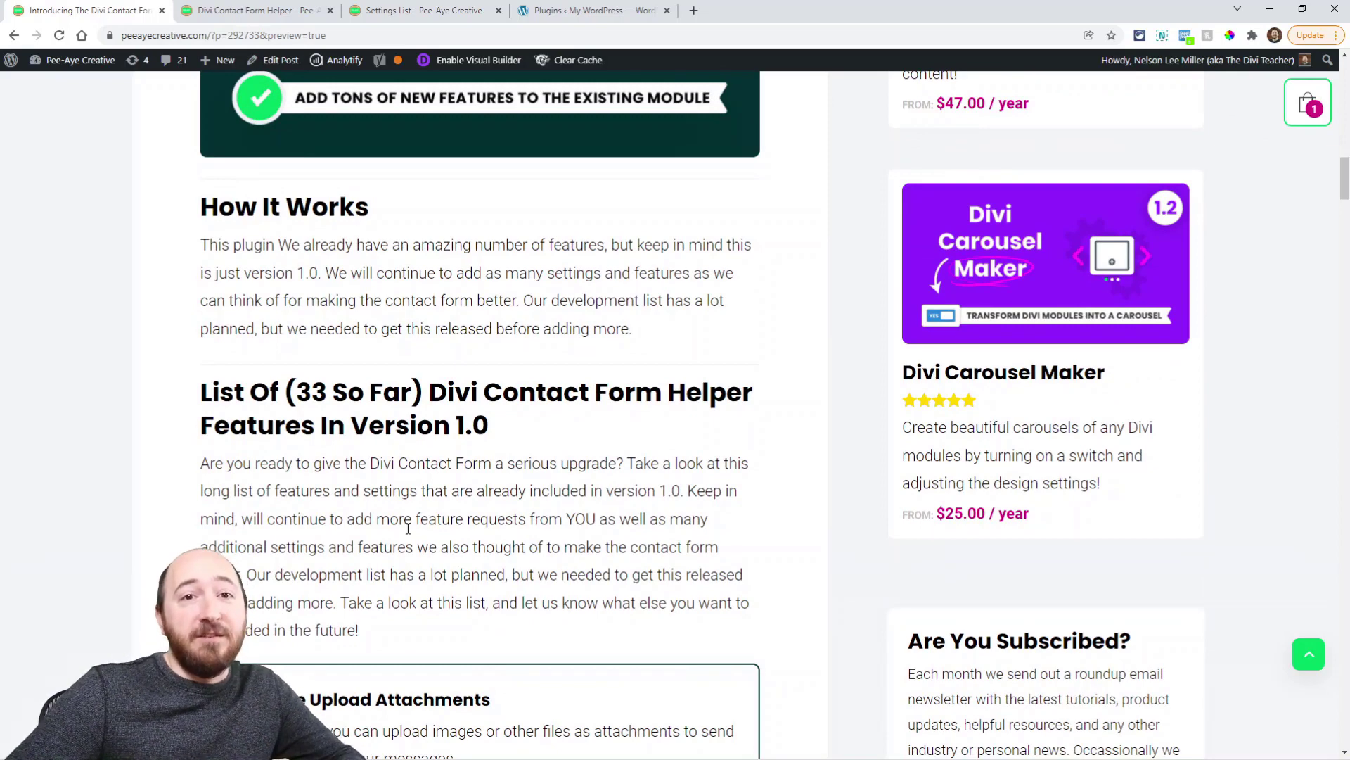
{"action": "scroll", "coordinate": [408, 527], "scroll_direction": "down", "scroll_amount": 1}
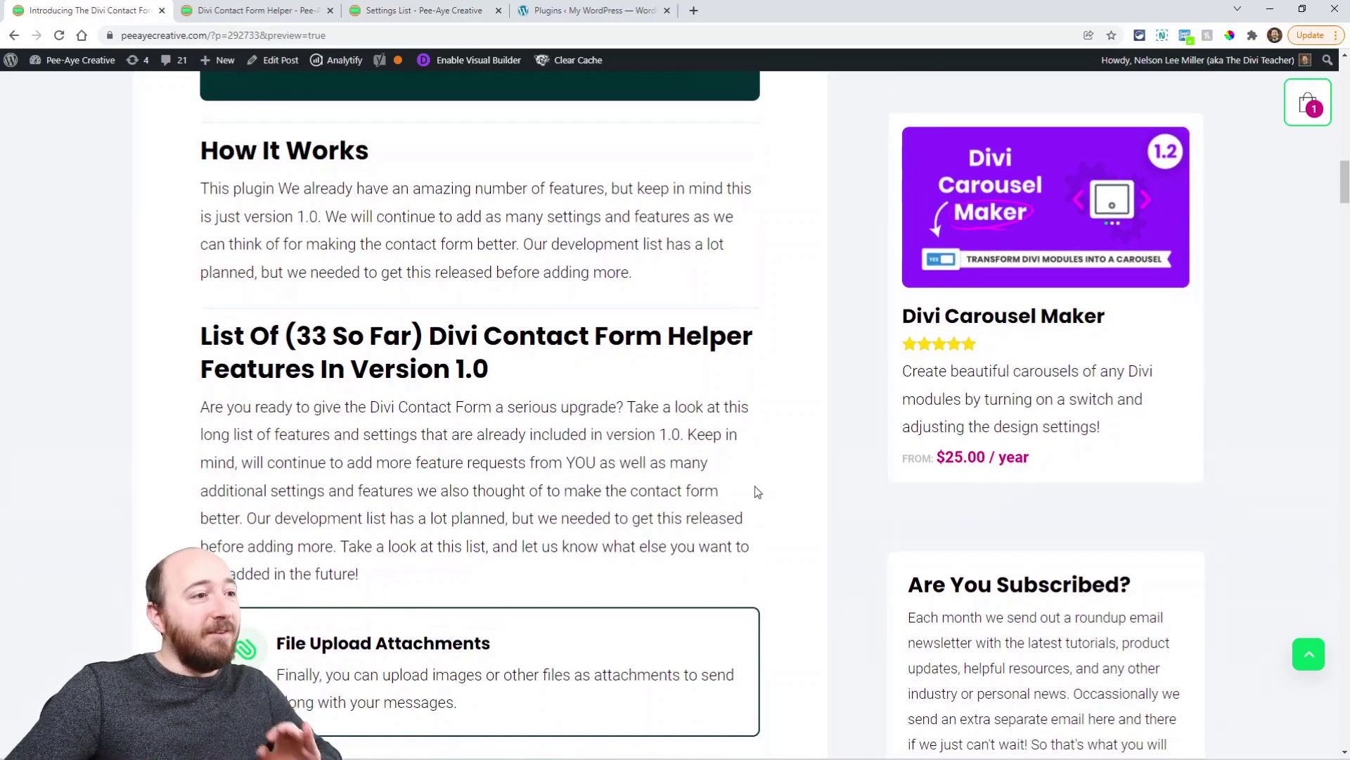
{"action": "scroll", "coordinate": [816, 519], "scroll_direction": "down", "scroll_amount": 4}
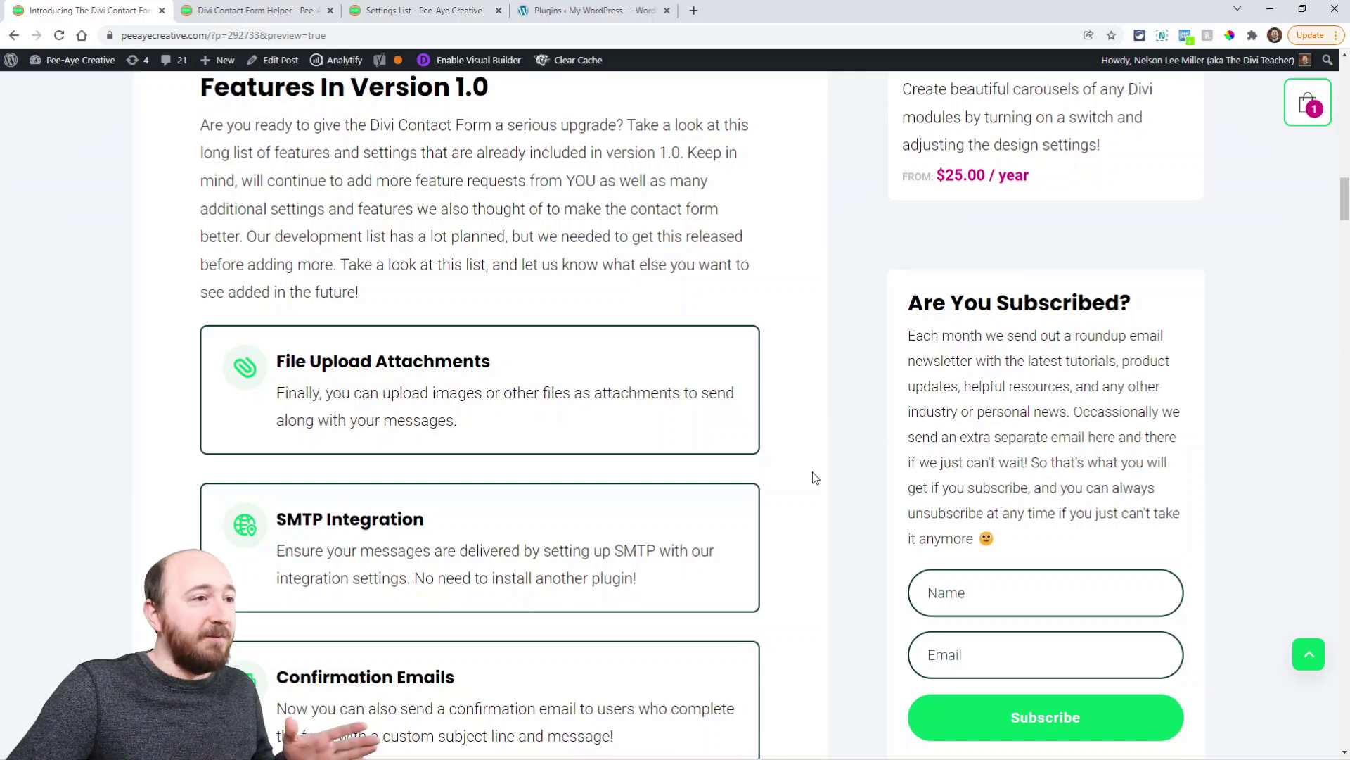
Step: Scroll the feature cards down to Redirect Delay, Sent Email Logs, Fullwidth Submit Button and Send File Attachments
{"action": "scroll", "coordinate": [815, 478], "scroll_direction": "down", "scroll_amount": 3}
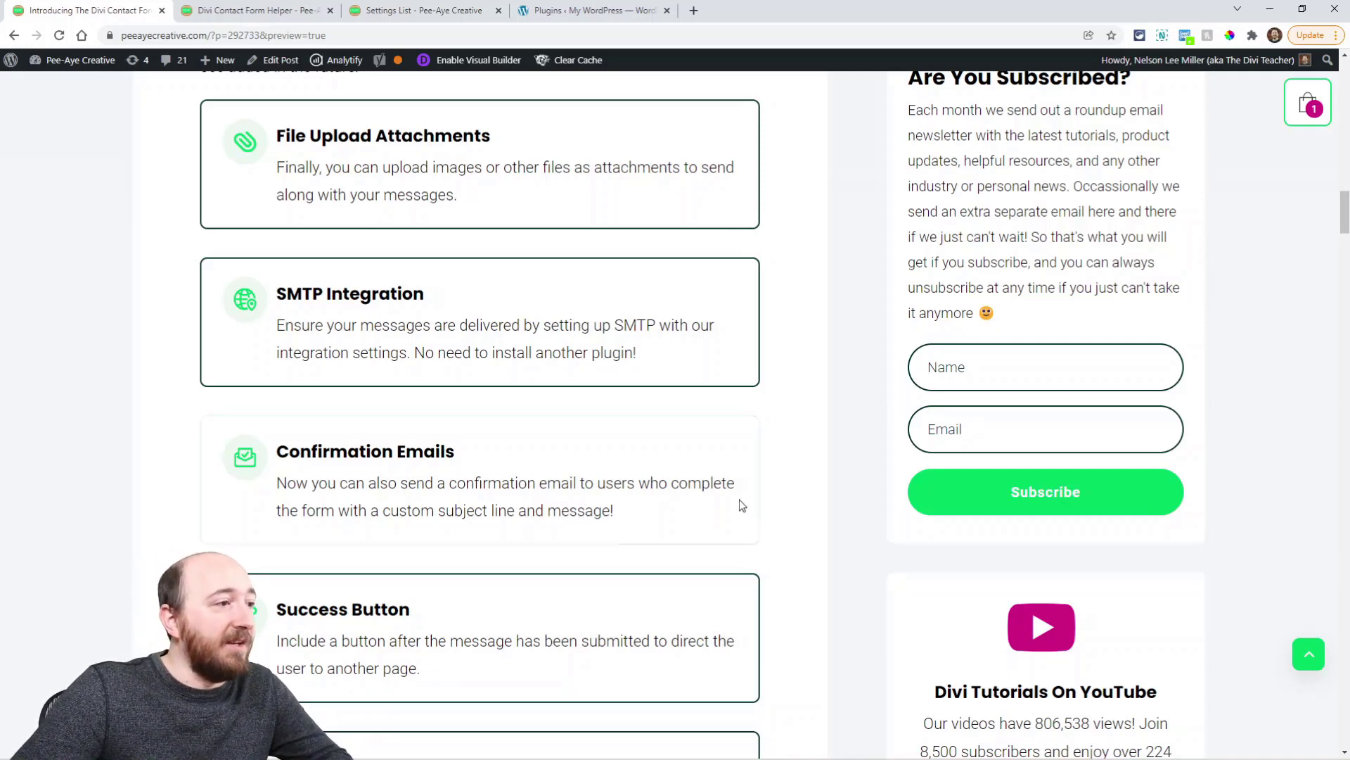
{"action": "scroll", "coordinate": [753, 490], "scroll_direction": "down", "scroll_amount": 3}
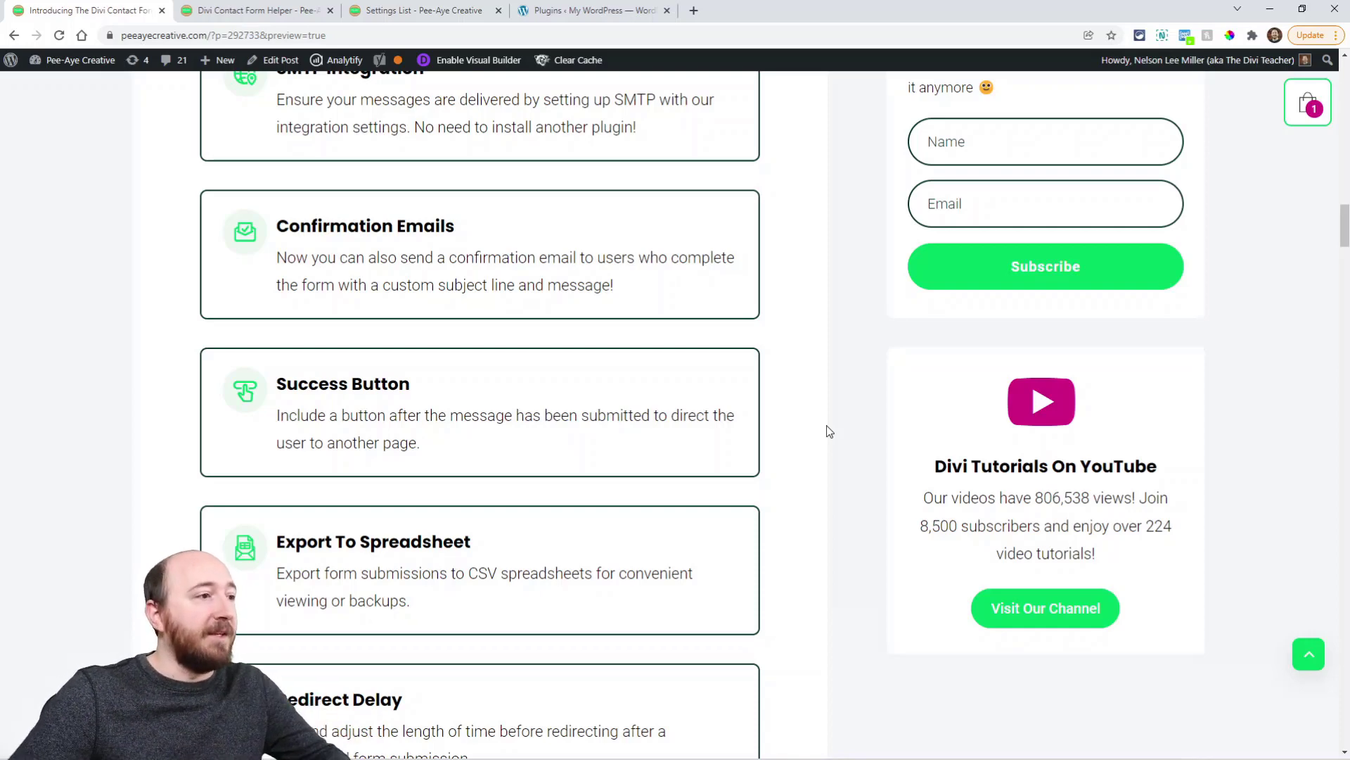
{"action": "scroll", "coordinate": [896, 473], "scroll_direction": "down", "scroll_amount": 5}
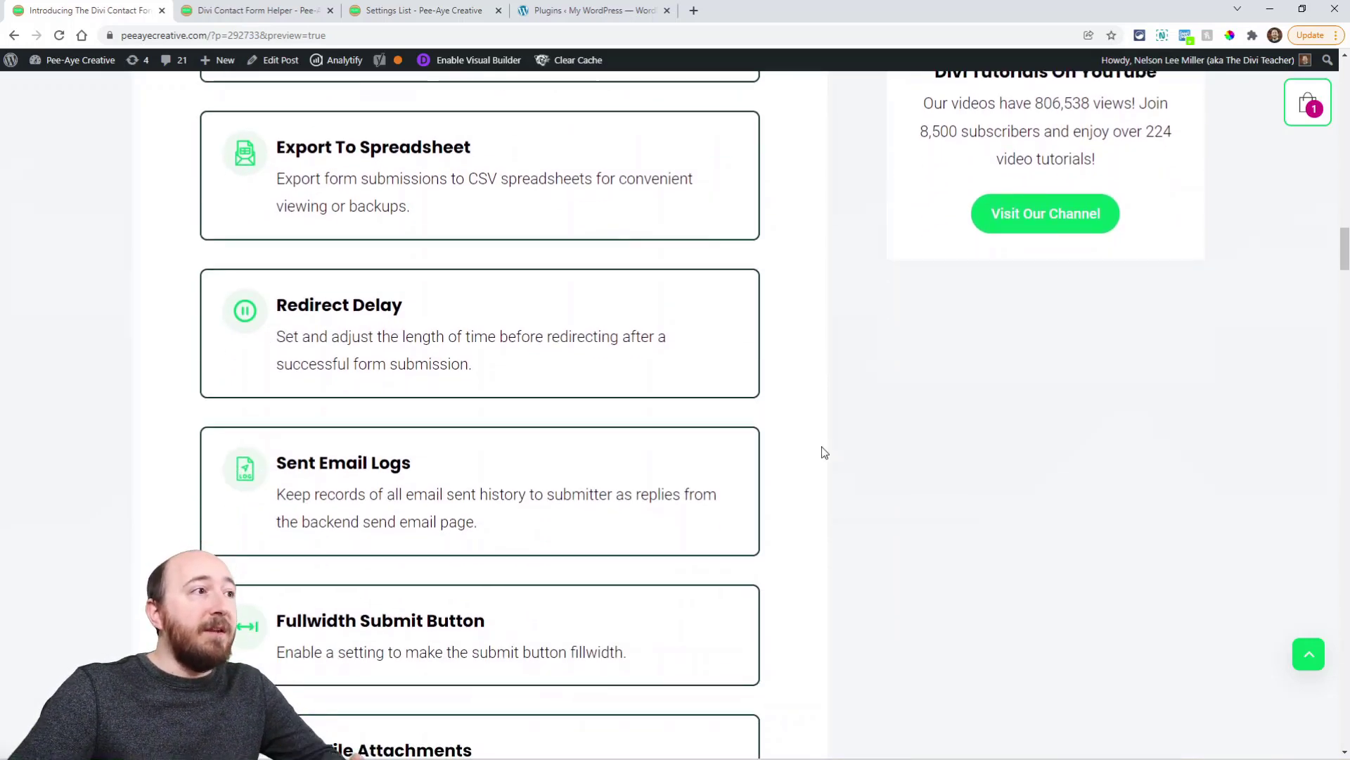
{"action": "scroll", "coordinate": [825, 450], "scroll_direction": "up", "scroll_amount": 1}
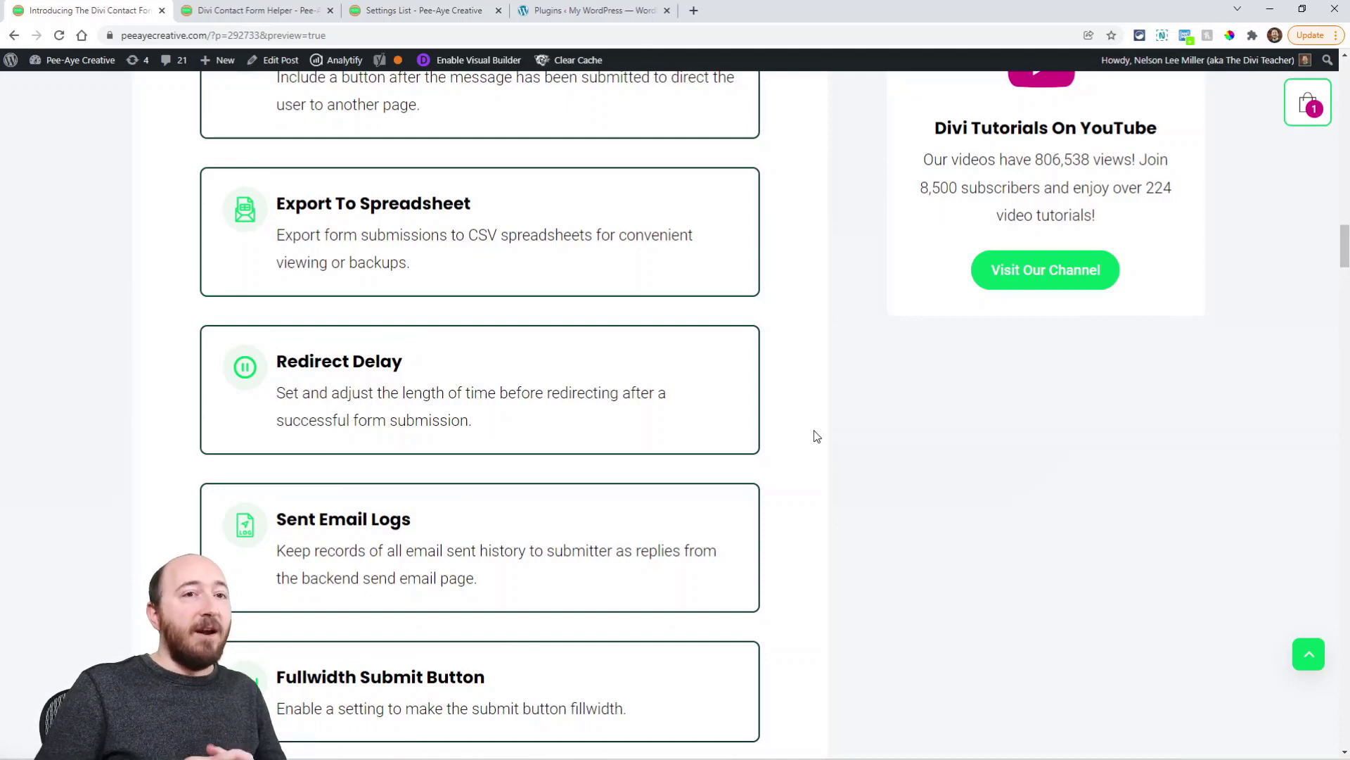
{"action": "scroll", "coordinate": [820, 426], "scroll_direction": "down", "scroll_amount": 3}
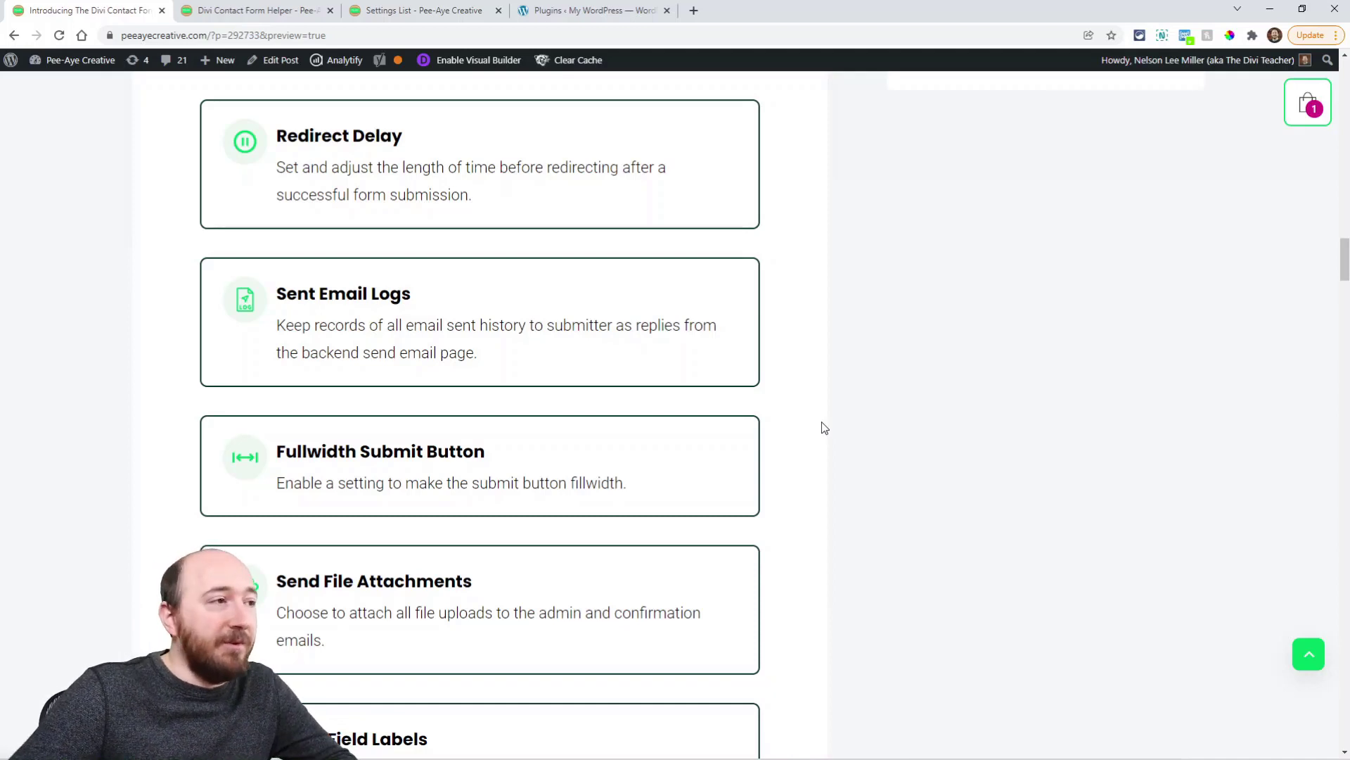
Step: Scroll on to the Show Field Labels, Form ID, Date Picker and Zapier Integration cards
{"action": "scroll", "coordinate": [789, 356], "scroll_direction": "down", "scroll_amount": 2}
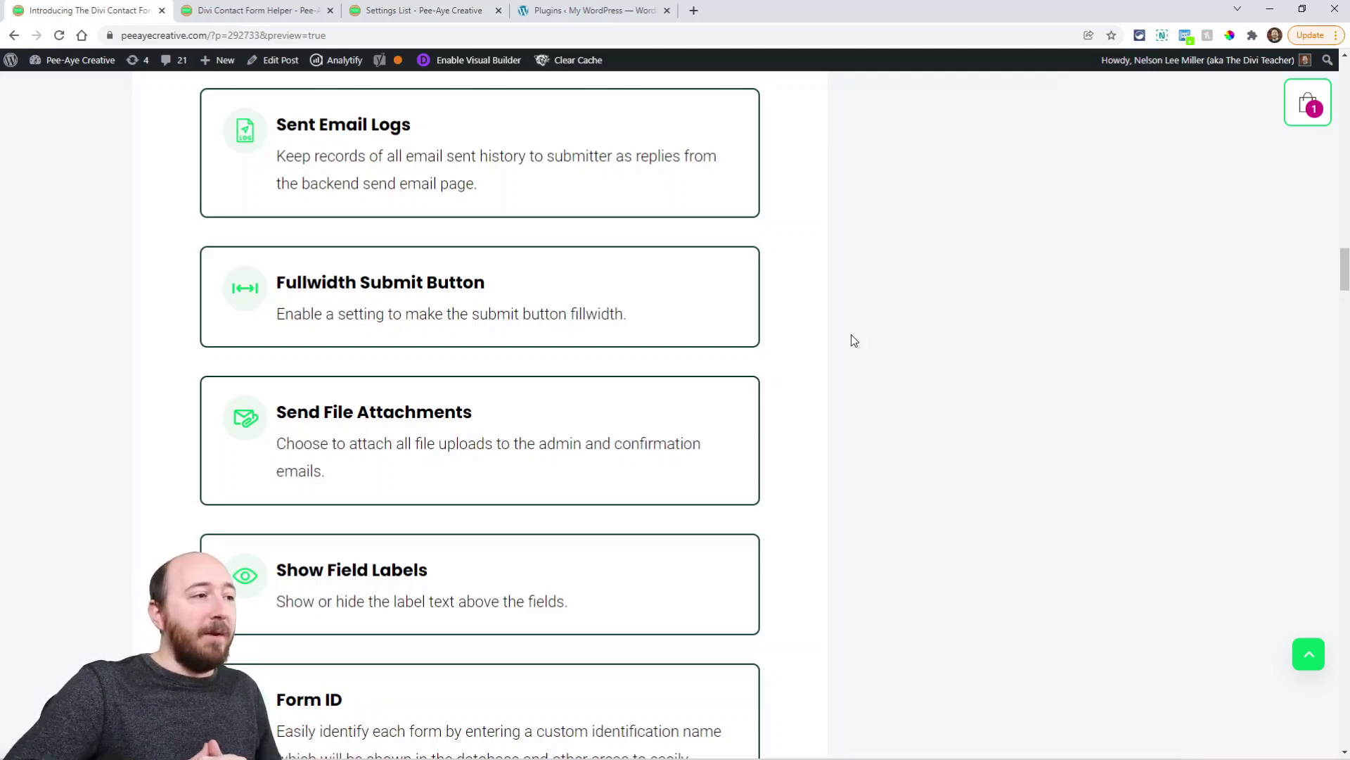
{"action": "scroll", "coordinate": [767, 404], "scroll_direction": "down", "scroll_amount": 3}
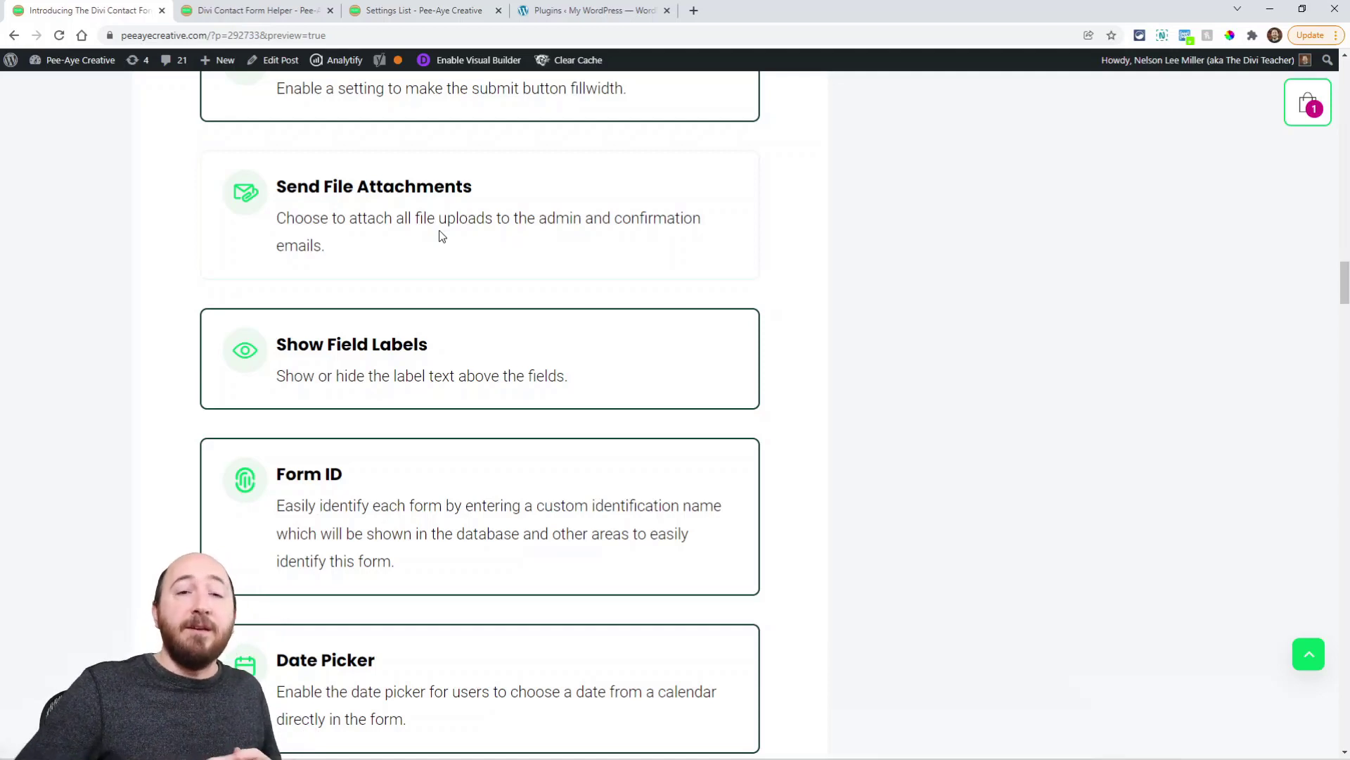
{"action": "scroll", "coordinate": [838, 345], "scroll_direction": "down", "scroll_amount": 2}
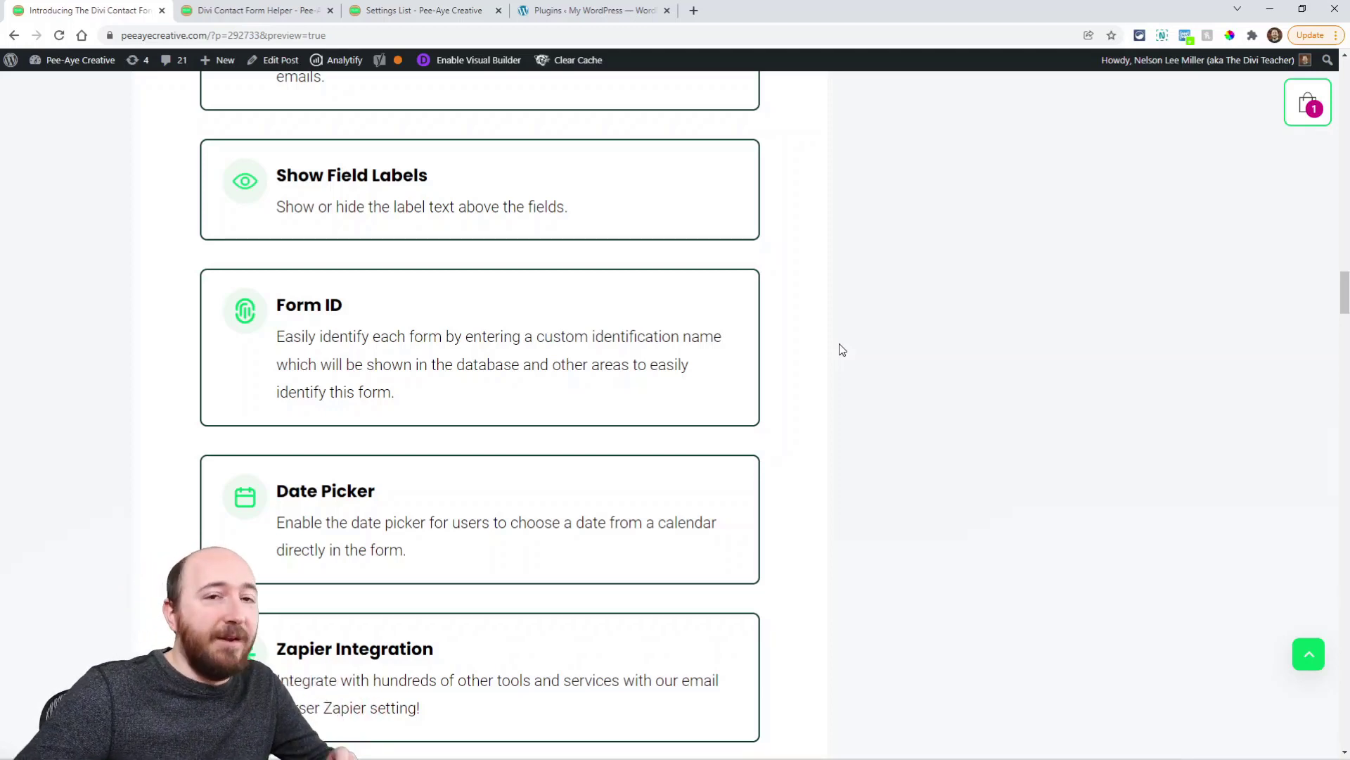
{"action": "scroll", "coordinate": [905, 386], "scroll_direction": "down", "scroll_amount": 2}
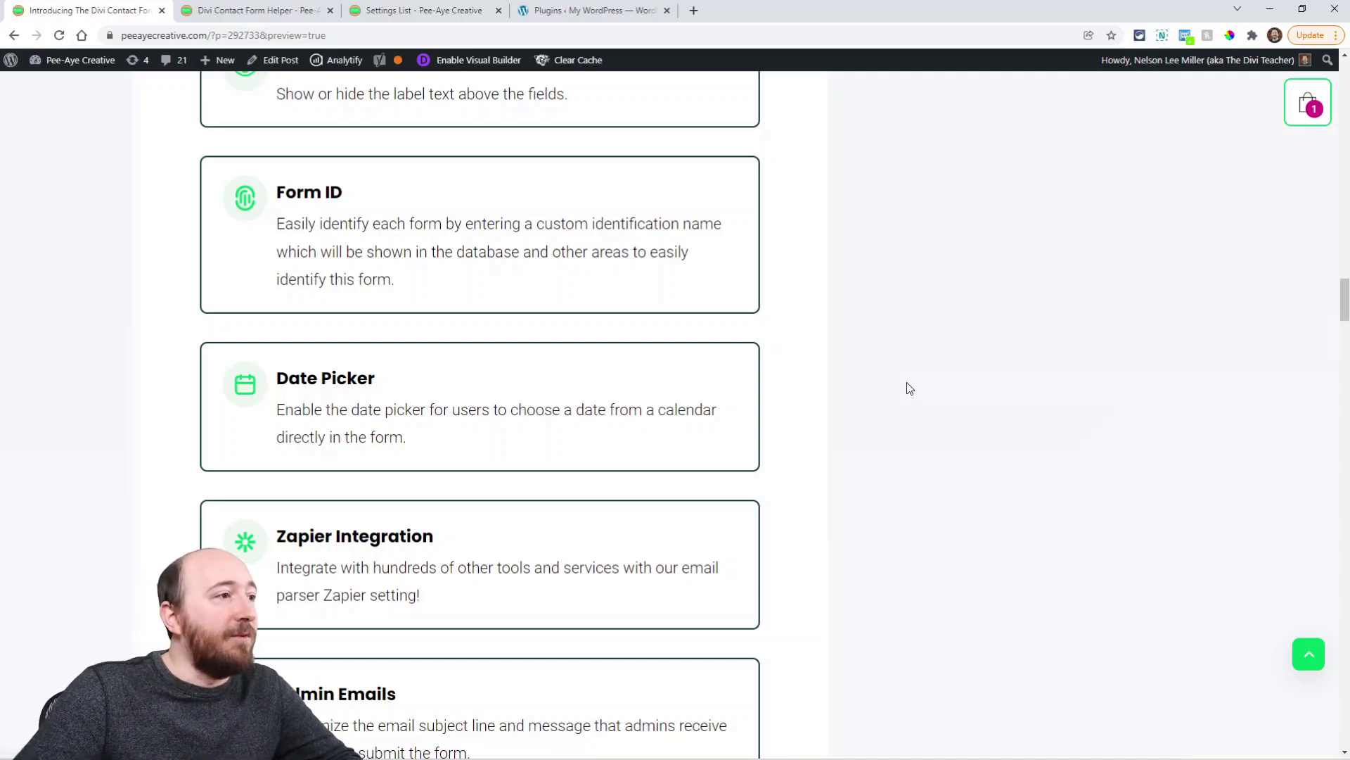
Step: Scroll past Admin Emails and Statistics to the Save Entries To Database and Clone Logs cards
{"action": "scroll", "coordinate": [910, 388], "scroll_direction": "down", "scroll_amount": 3}
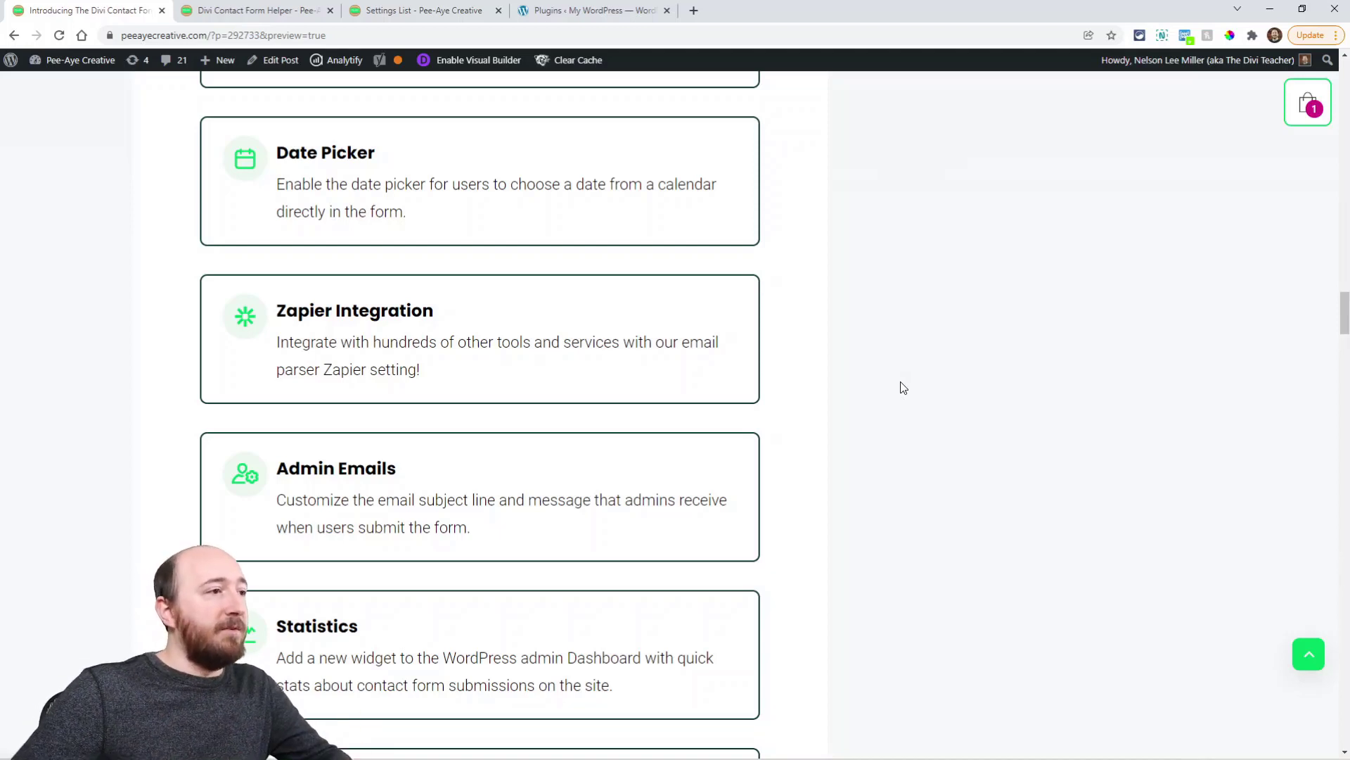
{"action": "scroll", "coordinate": [900, 394], "scroll_direction": "down", "scroll_amount": 2}
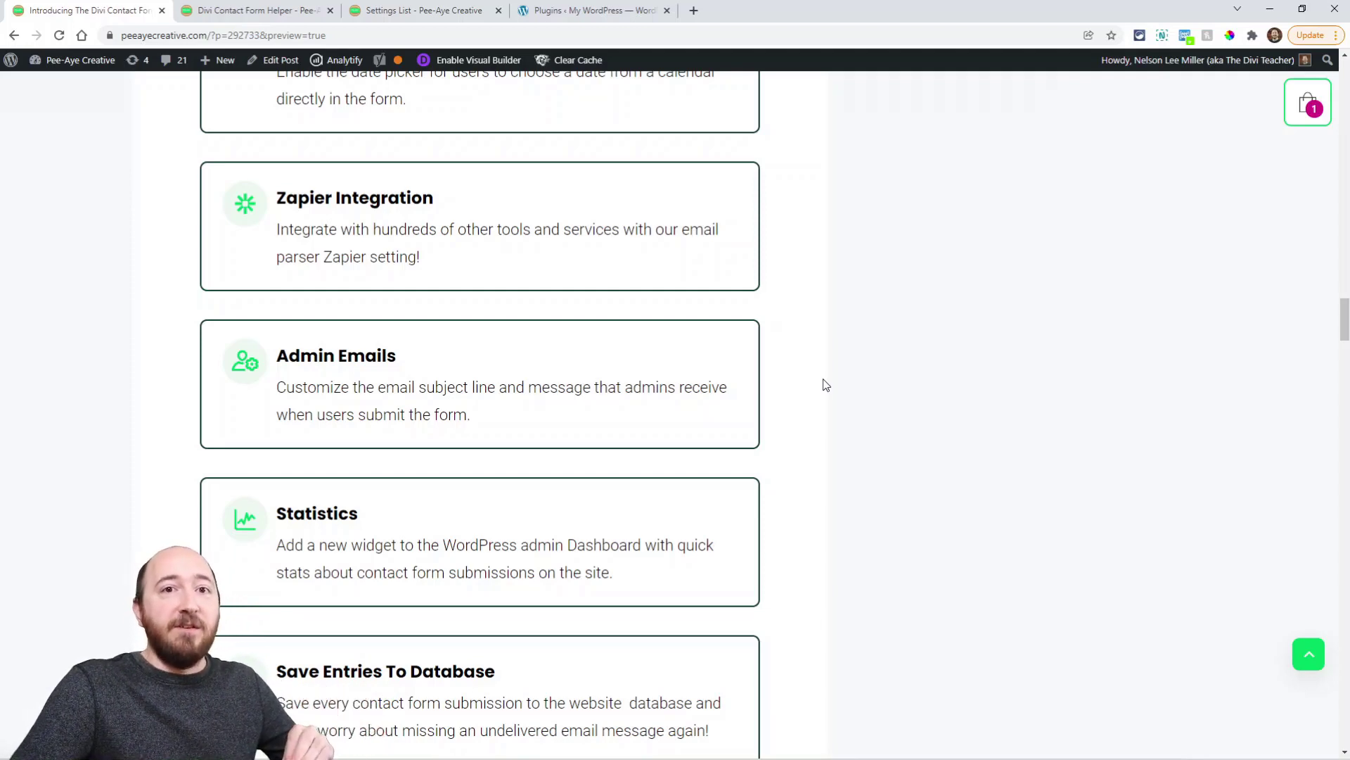
{"action": "scroll", "coordinate": [868, 437], "scroll_direction": "down", "scroll_amount": 3}
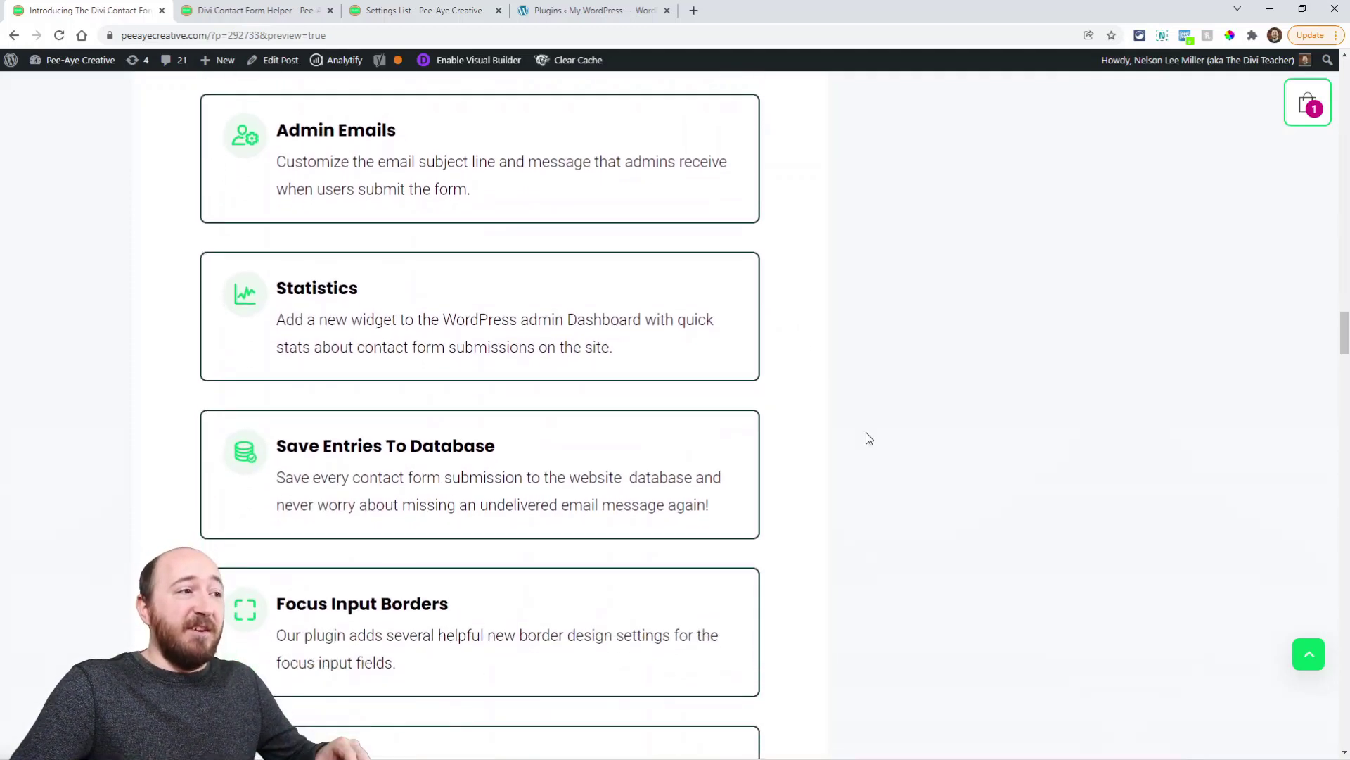
{"action": "scroll", "coordinate": [863, 433], "scroll_direction": "down", "scroll_amount": 2}
{"action": "scroll", "coordinate": [859, 439], "scroll_direction": "up", "scroll_amount": 1}
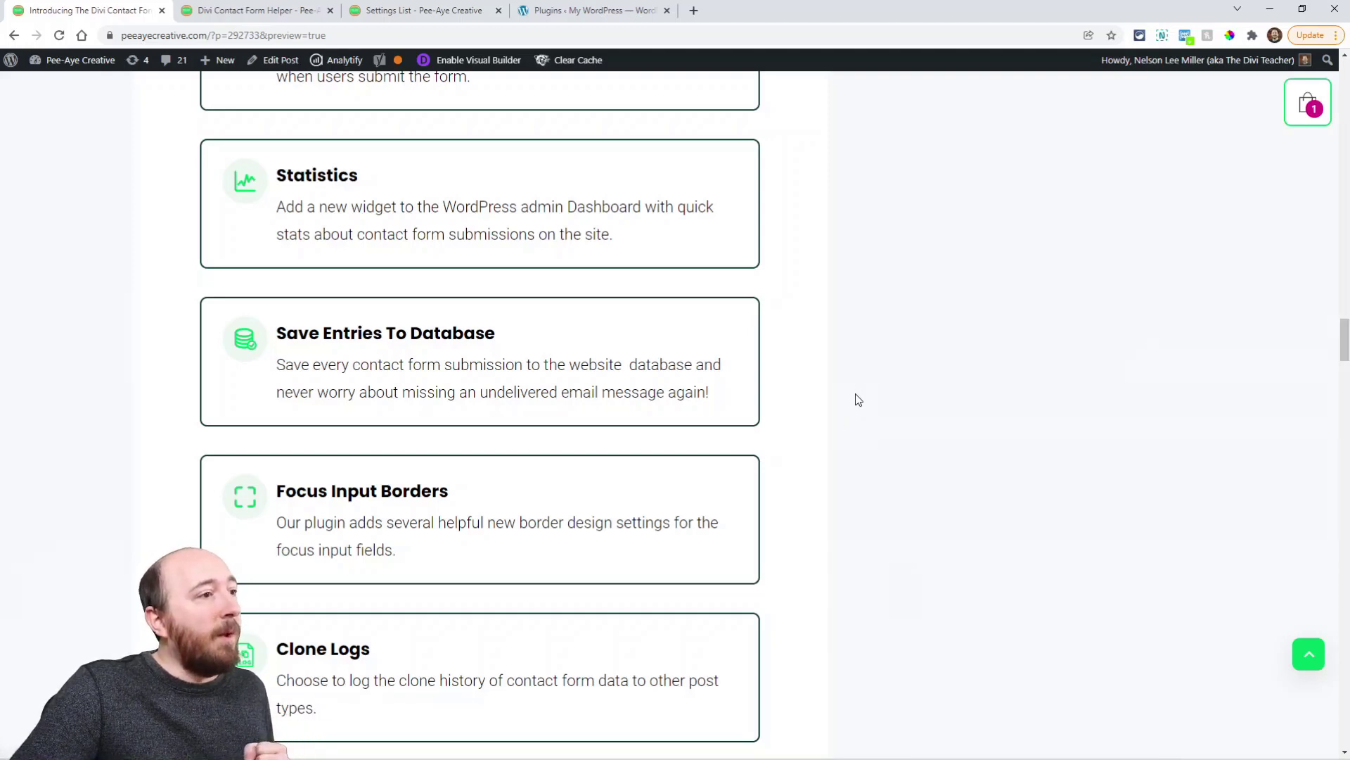
{"action": "scroll", "coordinate": [856, 401], "scroll_direction": "down", "scroll_amount": 2}
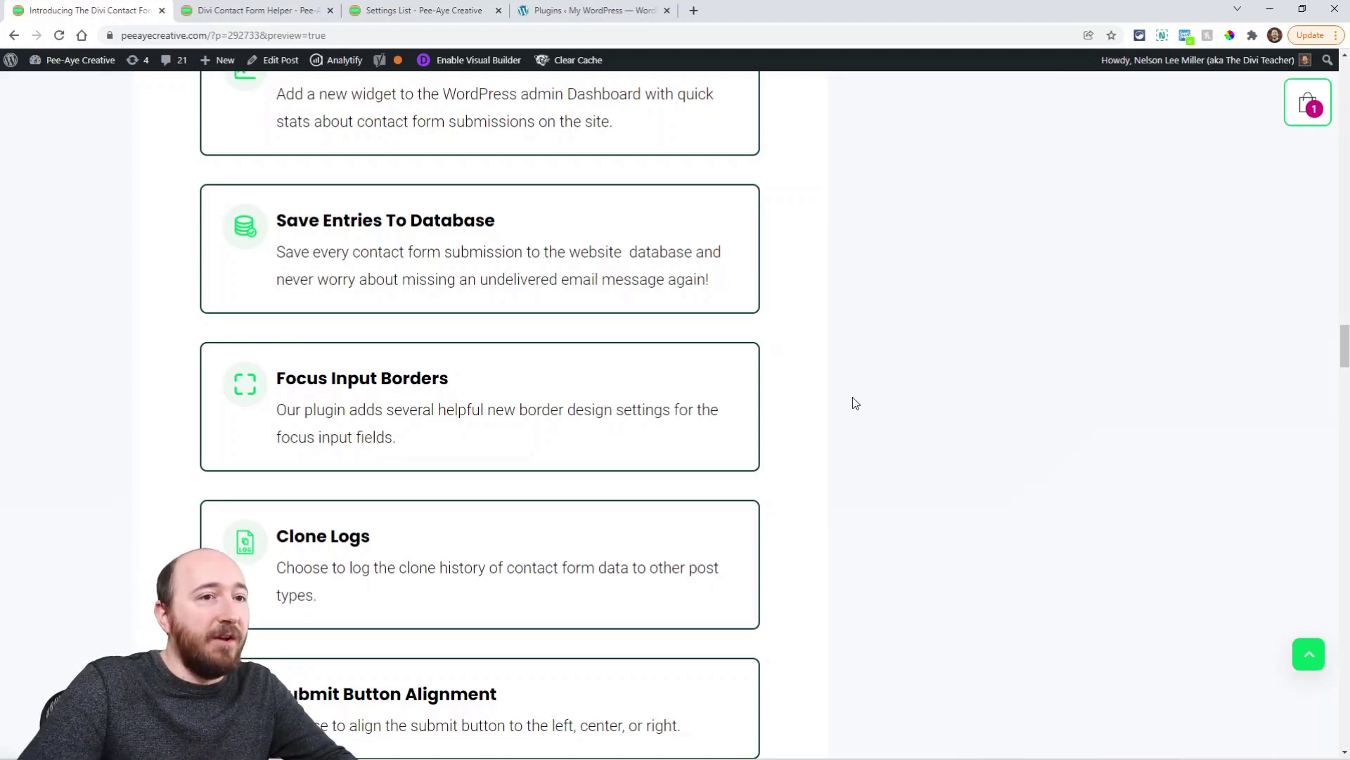
Step: Scroll to the Save Files To Database, Hide Placeholders, Search Entries, Field Icons and Time Picker cards
{"action": "scroll", "coordinate": [830, 425], "scroll_direction": "down", "scroll_amount": 2}
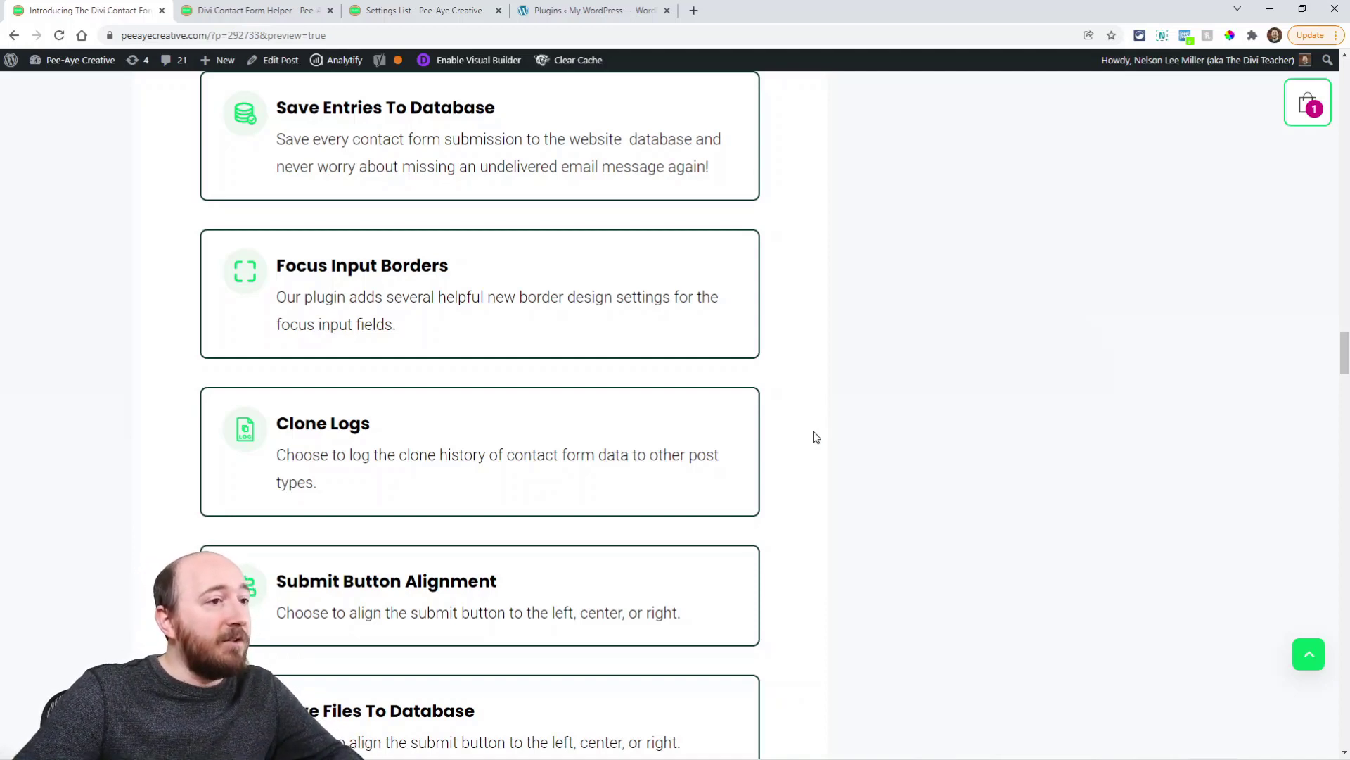
{"action": "scroll", "coordinate": [808, 441], "scroll_direction": "down", "scroll_amount": 2}
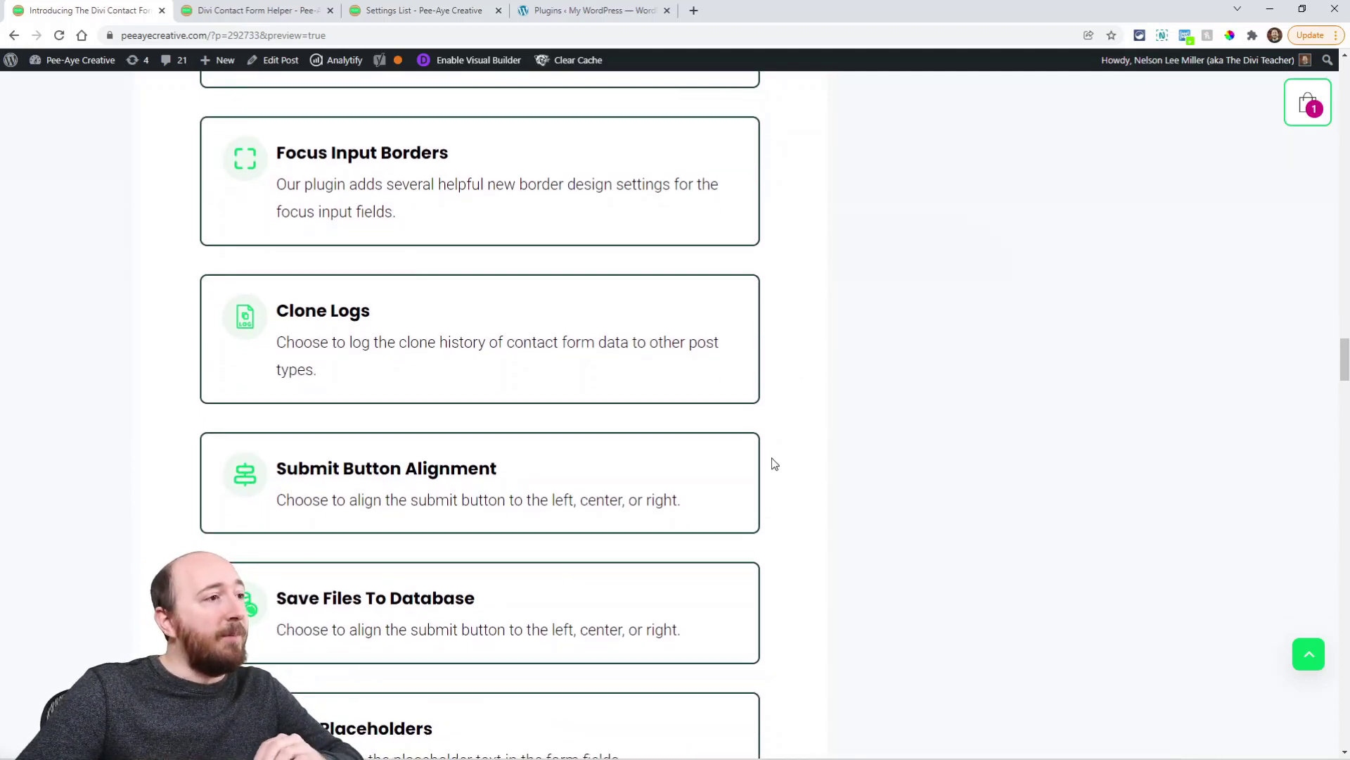
{"action": "scroll", "coordinate": [774, 467], "scroll_direction": "down", "scroll_amount": 3}
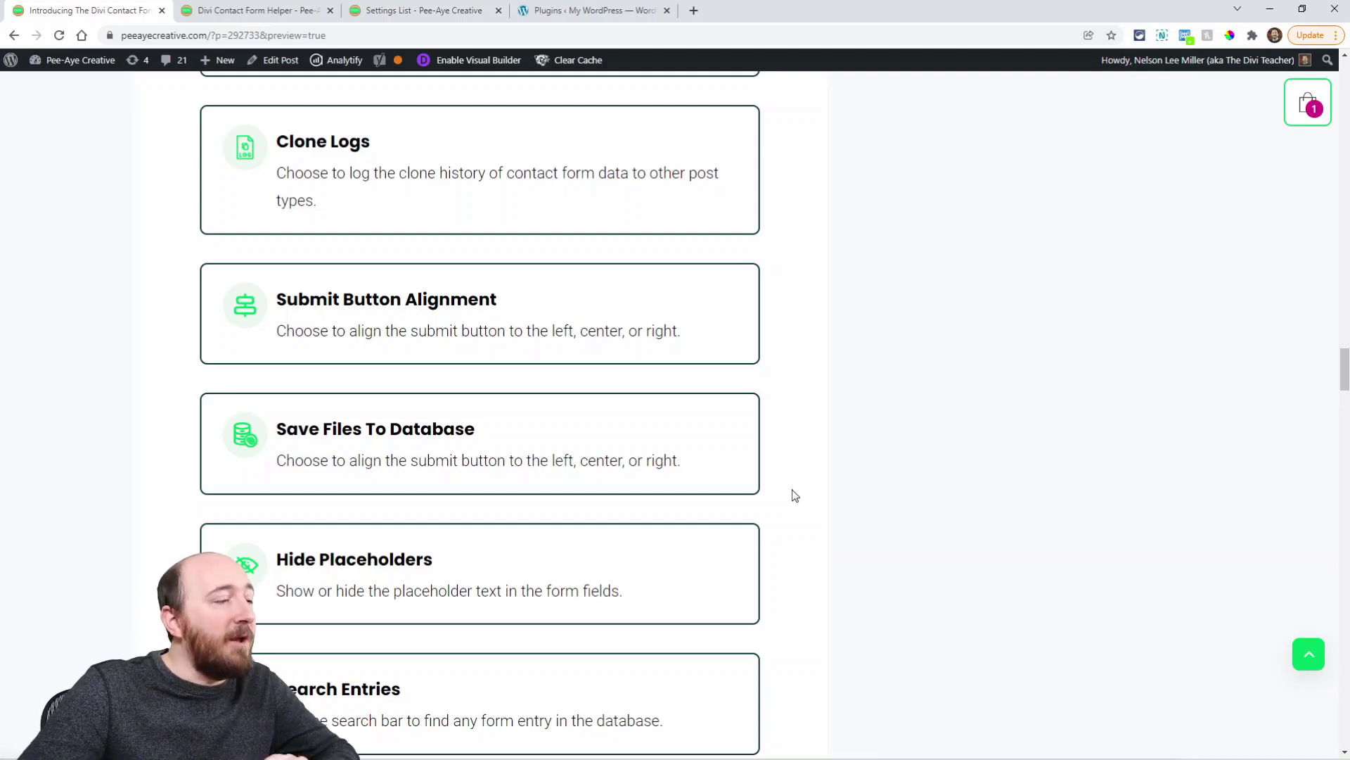
{"action": "scroll", "coordinate": [883, 368], "scroll_direction": "down", "scroll_amount": 2}
{"action": "scroll", "coordinate": [871, 396], "scroll_direction": "down", "scroll_amount": 1}
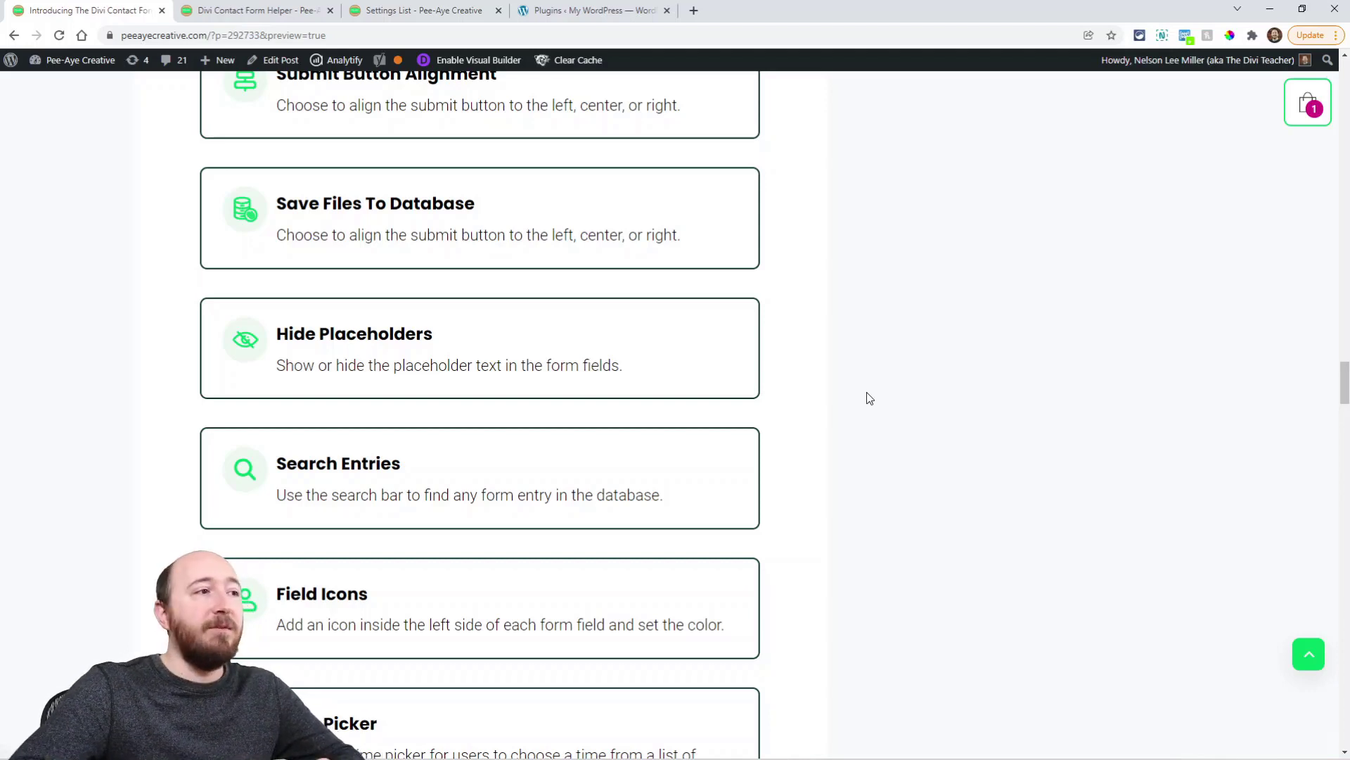
{"action": "scroll", "coordinate": [853, 392], "scroll_direction": "down", "scroll_amount": 1}
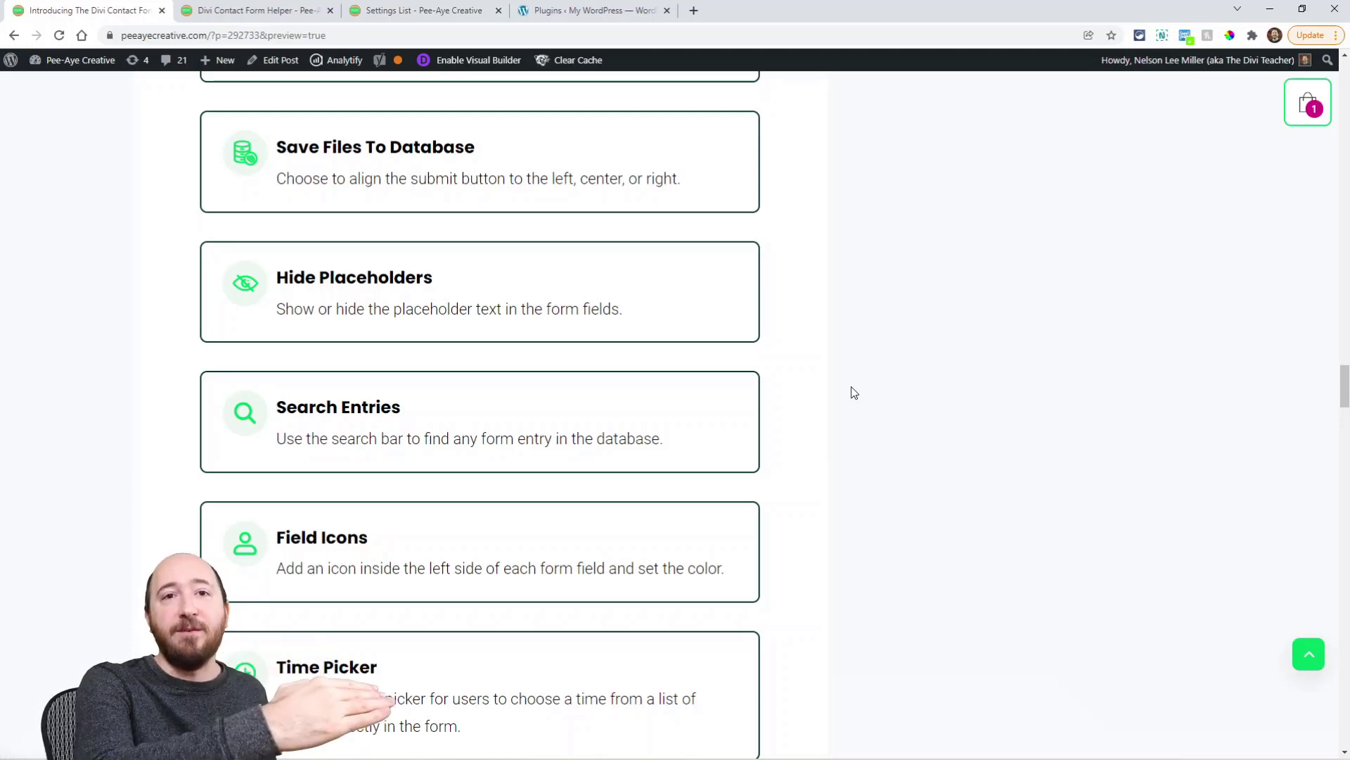
{"action": "scroll", "coordinate": [640, 443], "scroll_direction": "down", "scroll_amount": 3}
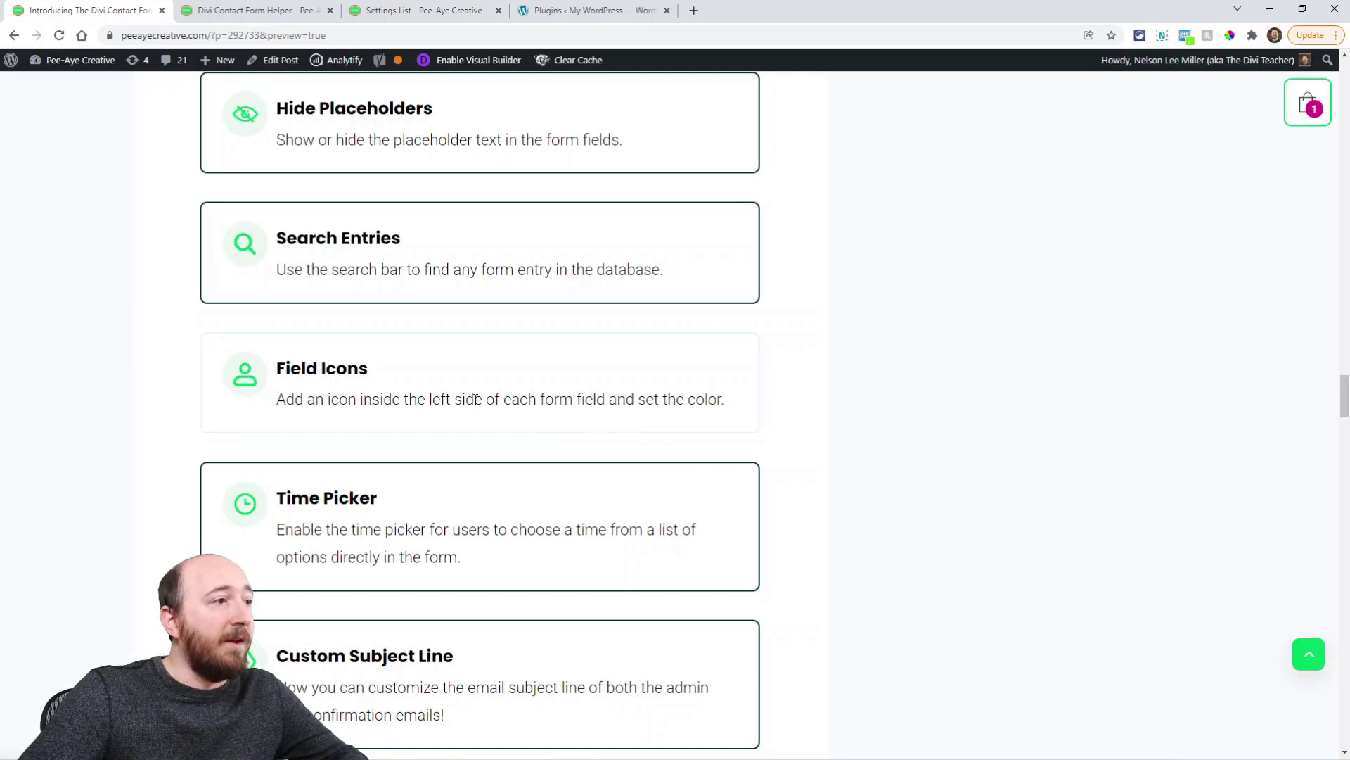
{"action": "scroll", "coordinate": [900, 401], "scroll_direction": "down", "scroll_amount": 3}
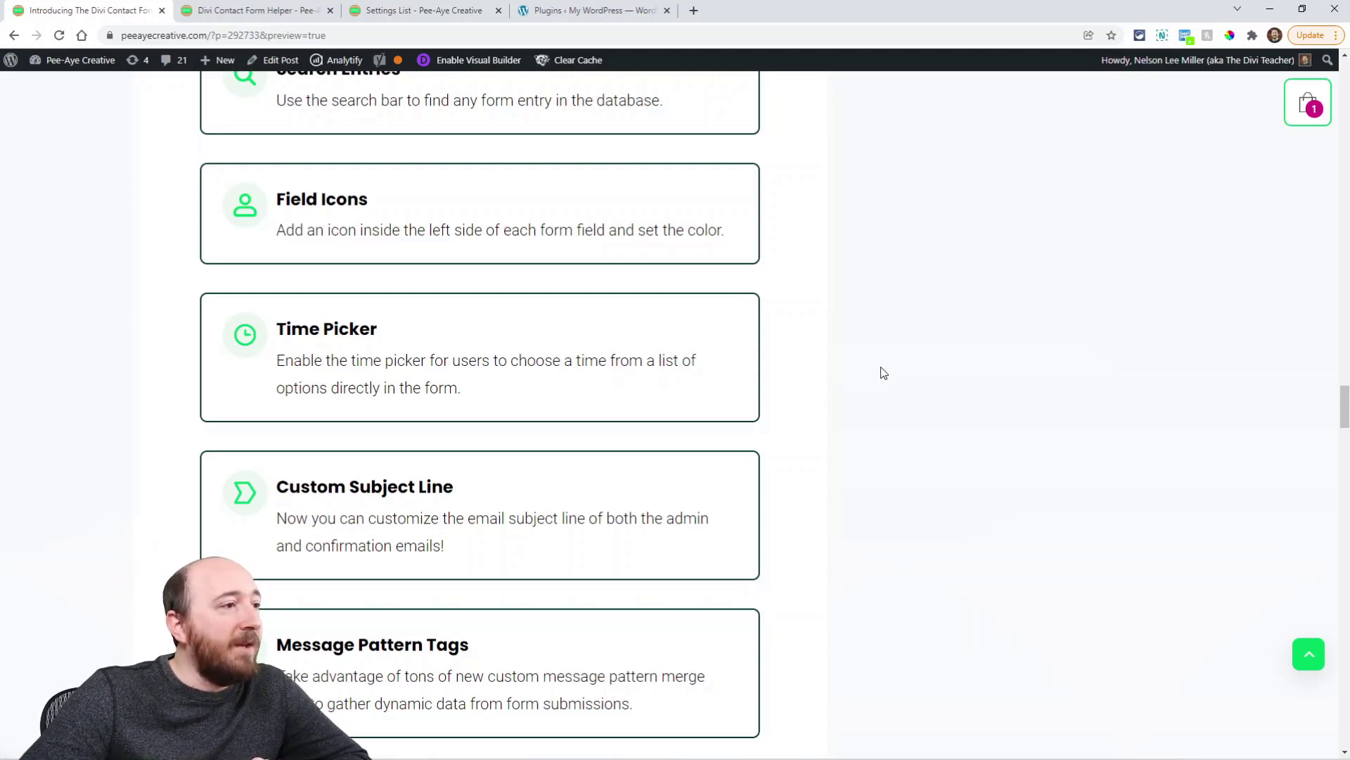
{"action": "scroll", "coordinate": [445, 263], "scroll_direction": "down", "scroll_amount": 2}
{"action": "scroll", "coordinate": [846, 380], "scroll_direction": "down", "scroll_amount": 4}
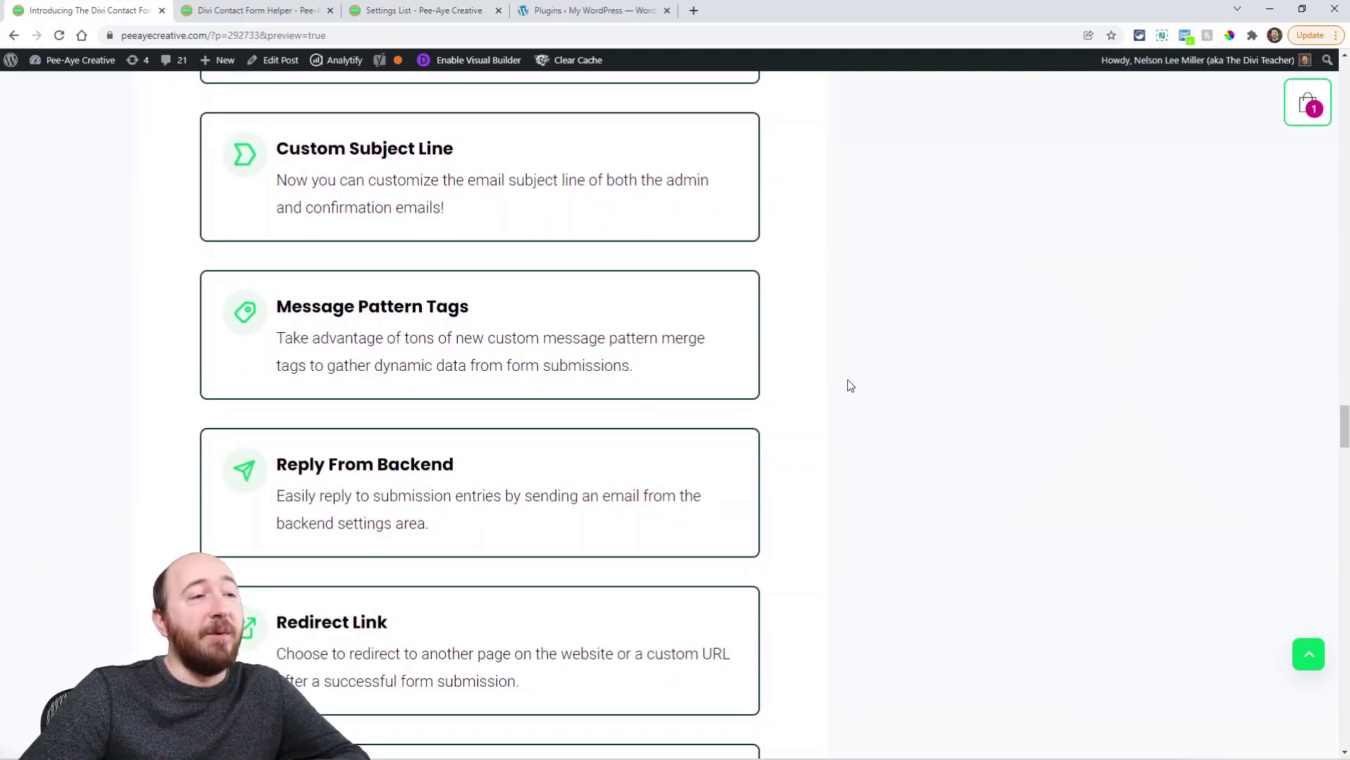
{"action": "scroll", "coordinate": [850, 386], "scroll_direction": "up", "scroll_amount": 1}
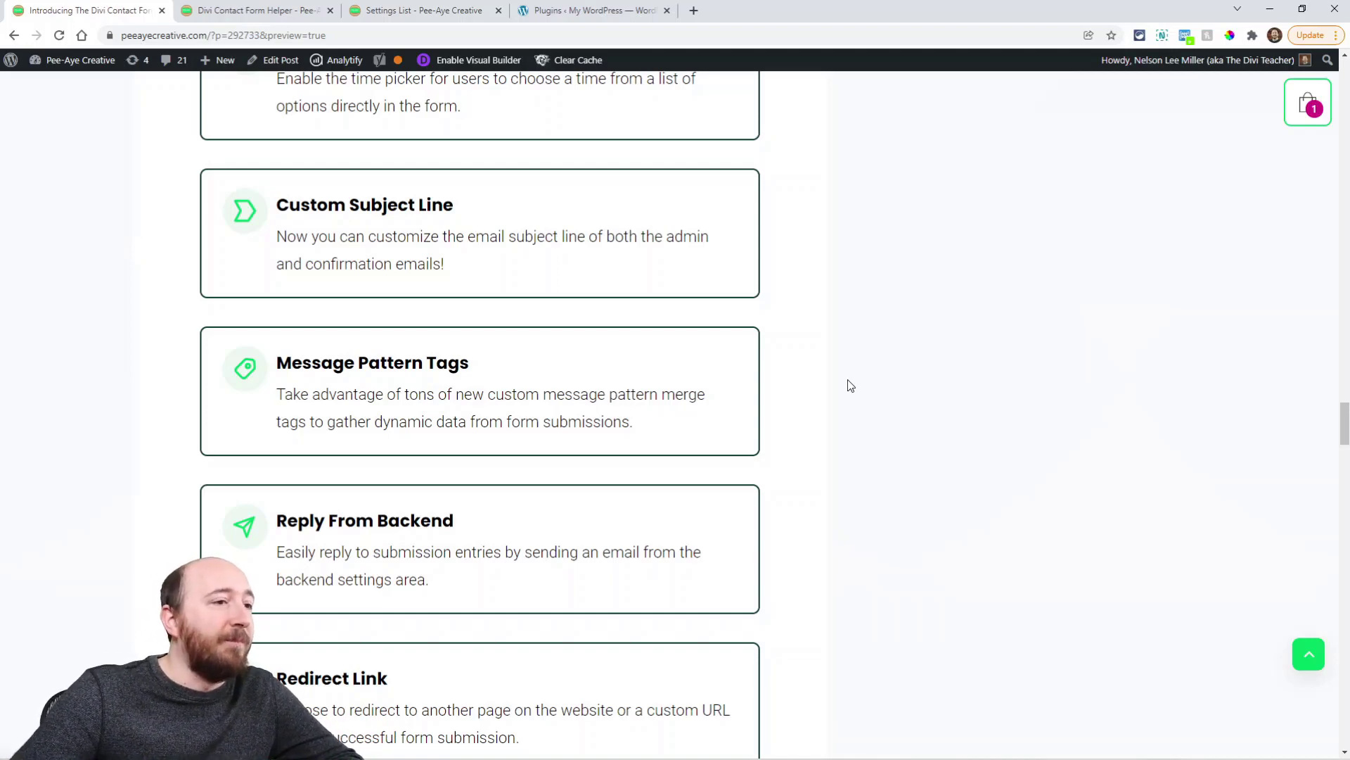
{"action": "scroll", "coordinate": [853, 458], "scroll_direction": "down", "scroll_amount": 5}
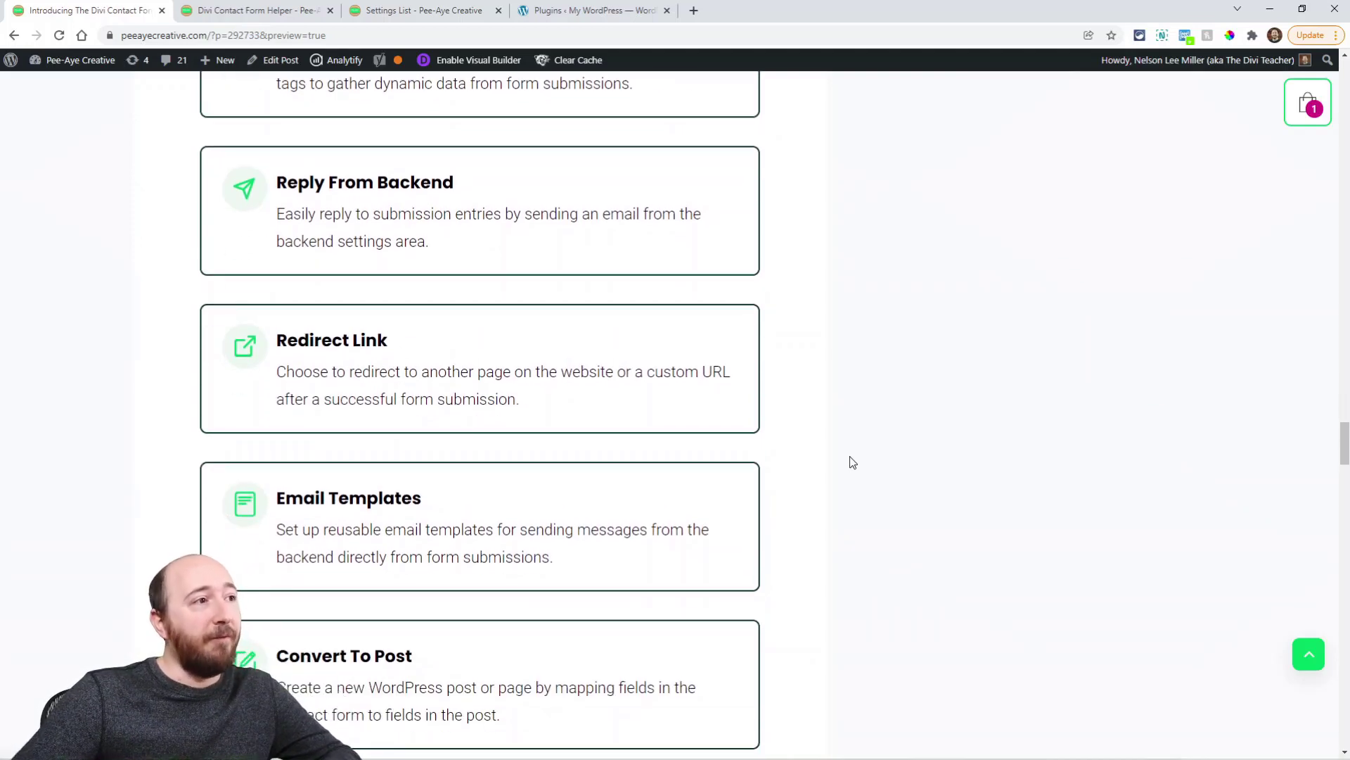
{"action": "scroll", "coordinate": [853, 462], "scroll_direction": "down", "scroll_amount": 2}
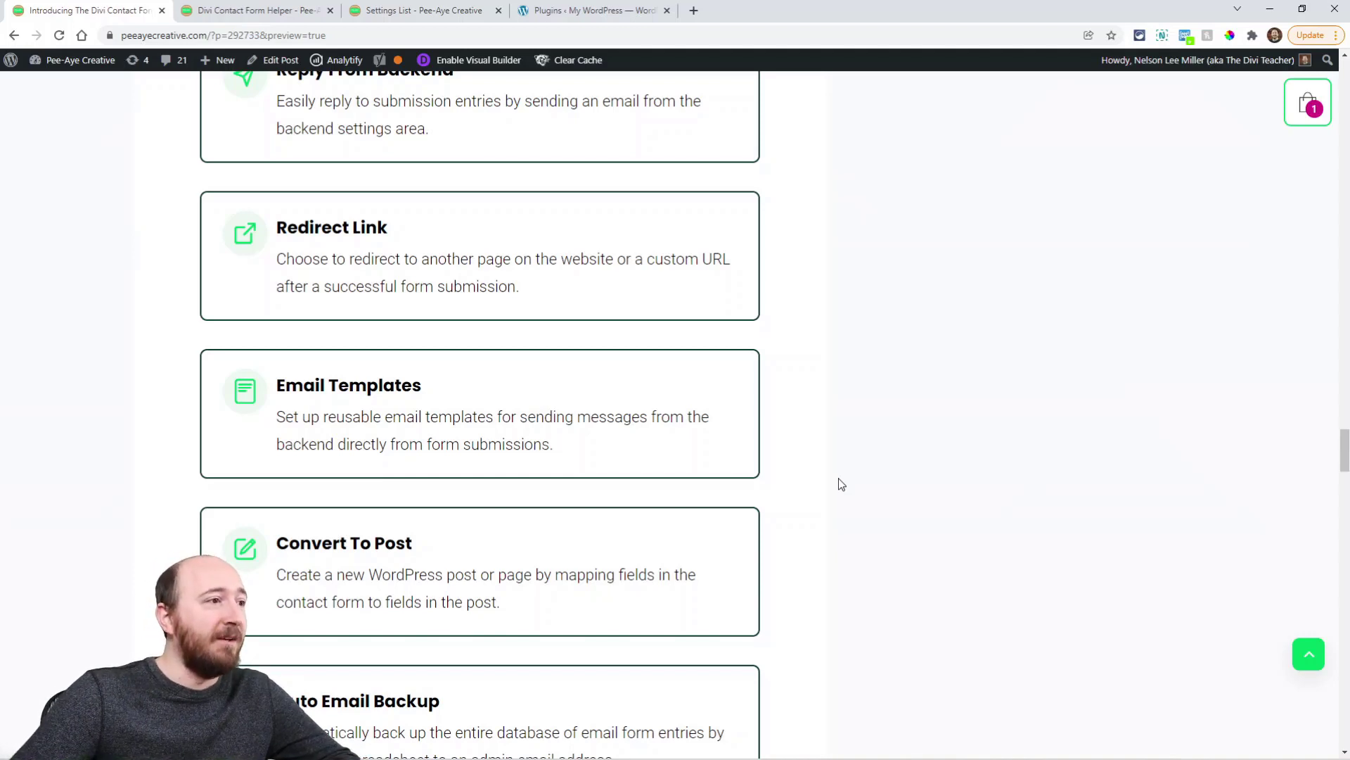
{"action": "scroll", "coordinate": [848, 464], "scroll_direction": "down", "scroll_amount": 3}
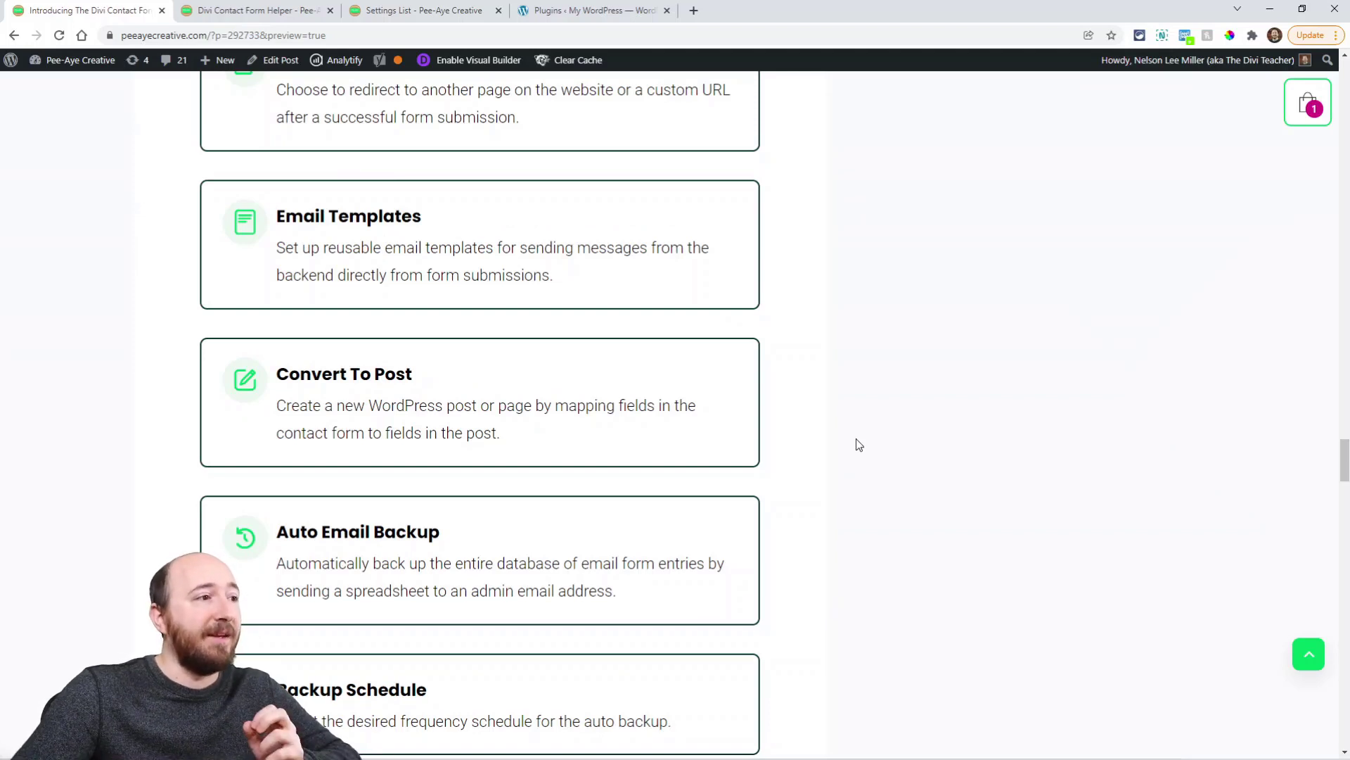
{"action": "scroll", "coordinate": [860, 445], "scroll_direction": "down", "scroll_amount": 2}
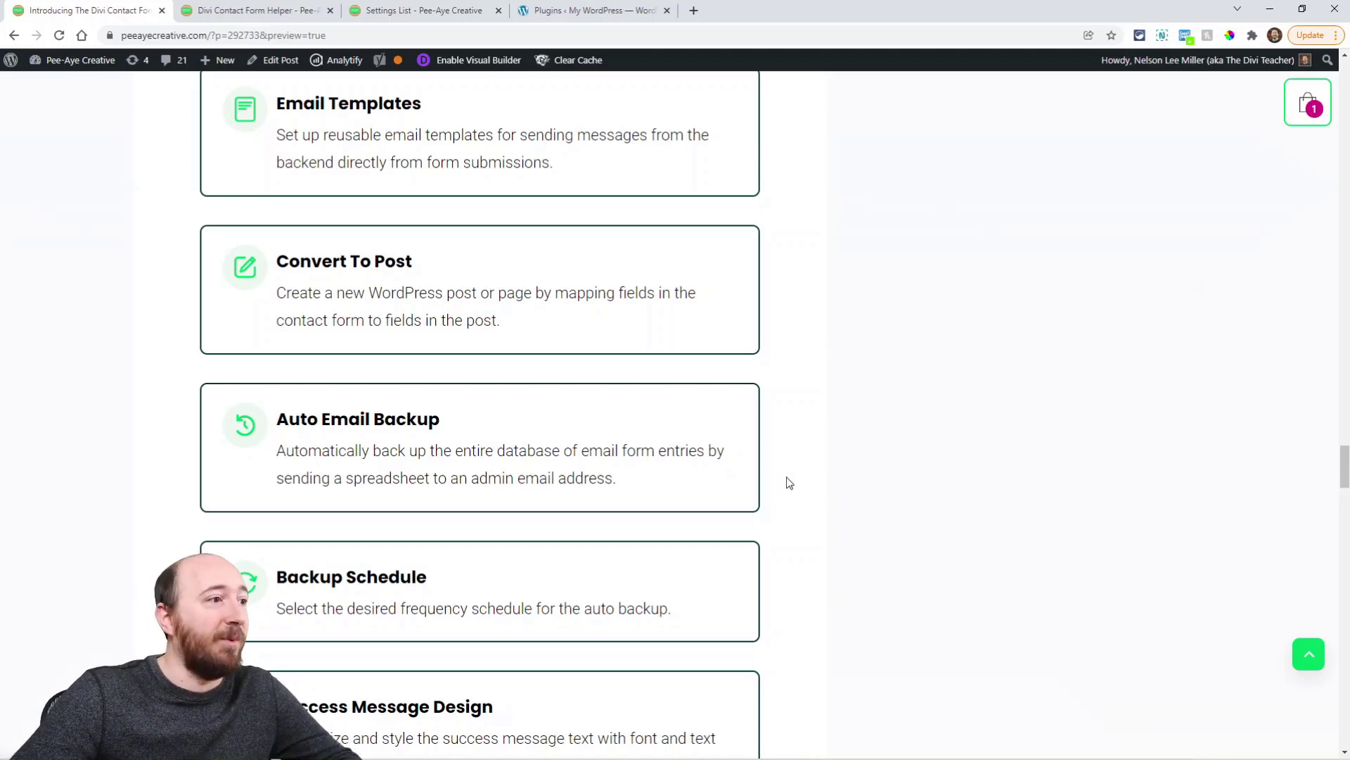
{"action": "scroll", "coordinate": [840, 458], "scroll_direction": "down", "scroll_amount": 2}
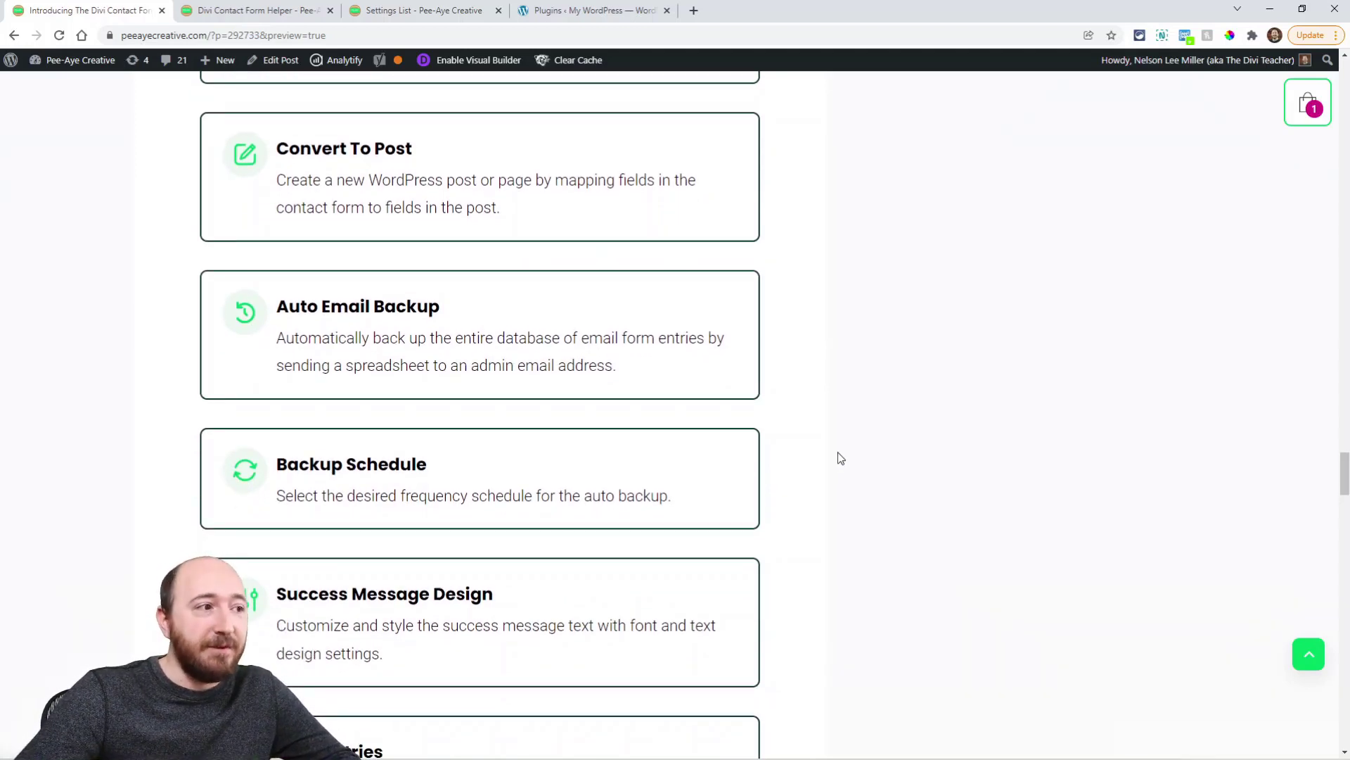
{"action": "scroll", "coordinate": [839, 458], "scroll_direction": "down", "scroll_amount": 2}
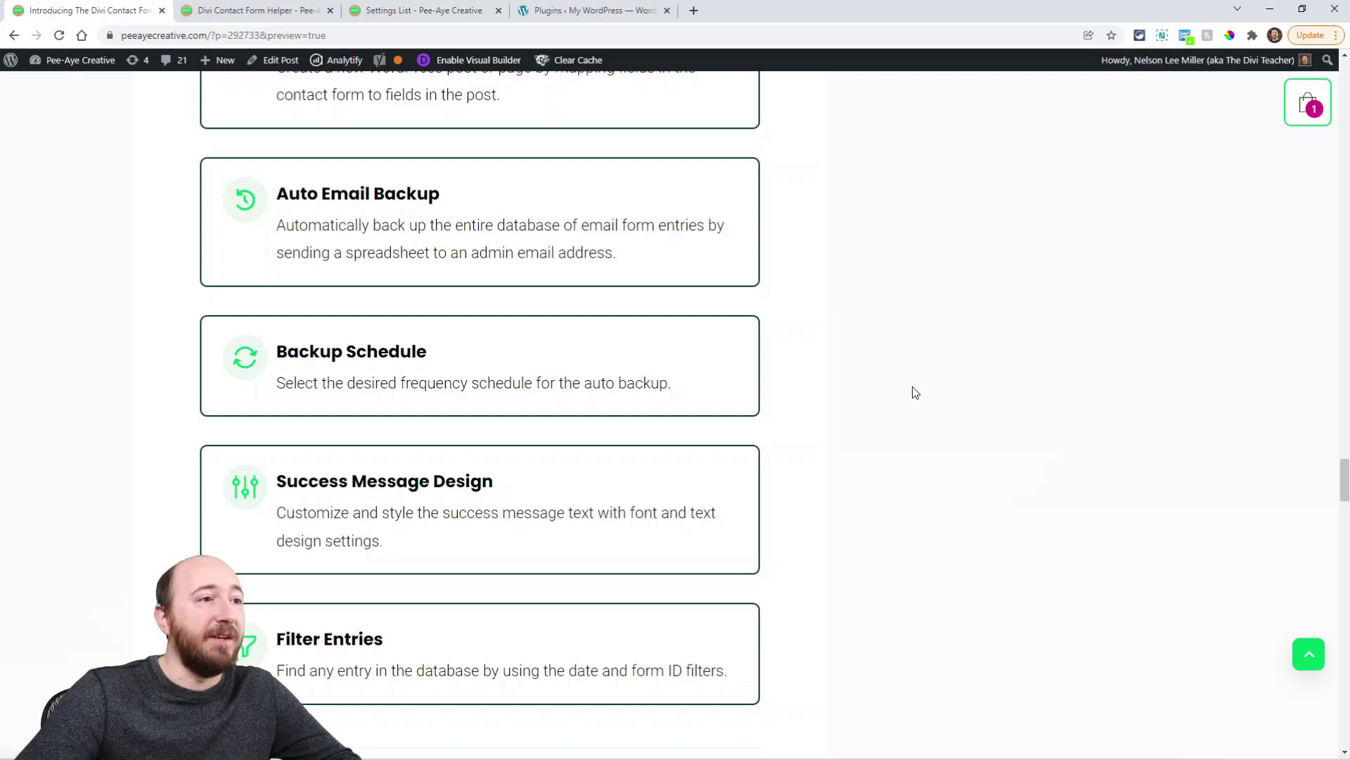
{"action": "scroll", "coordinate": [922, 366], "scroll_direction": "down", "scroll_amount": 3}
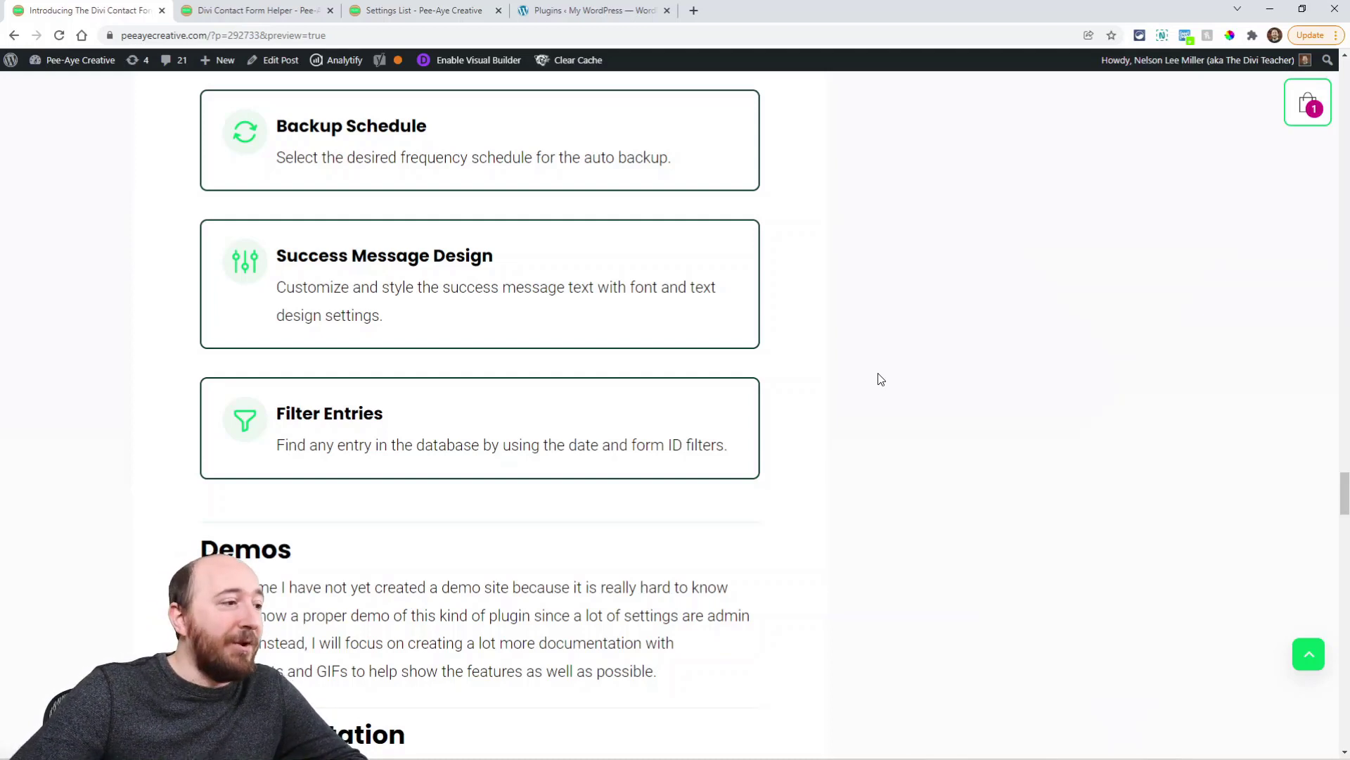
{"action": "scroll", "coordinate": [914, 372], "scroll_direction": "down", "scroll_amount": 4}
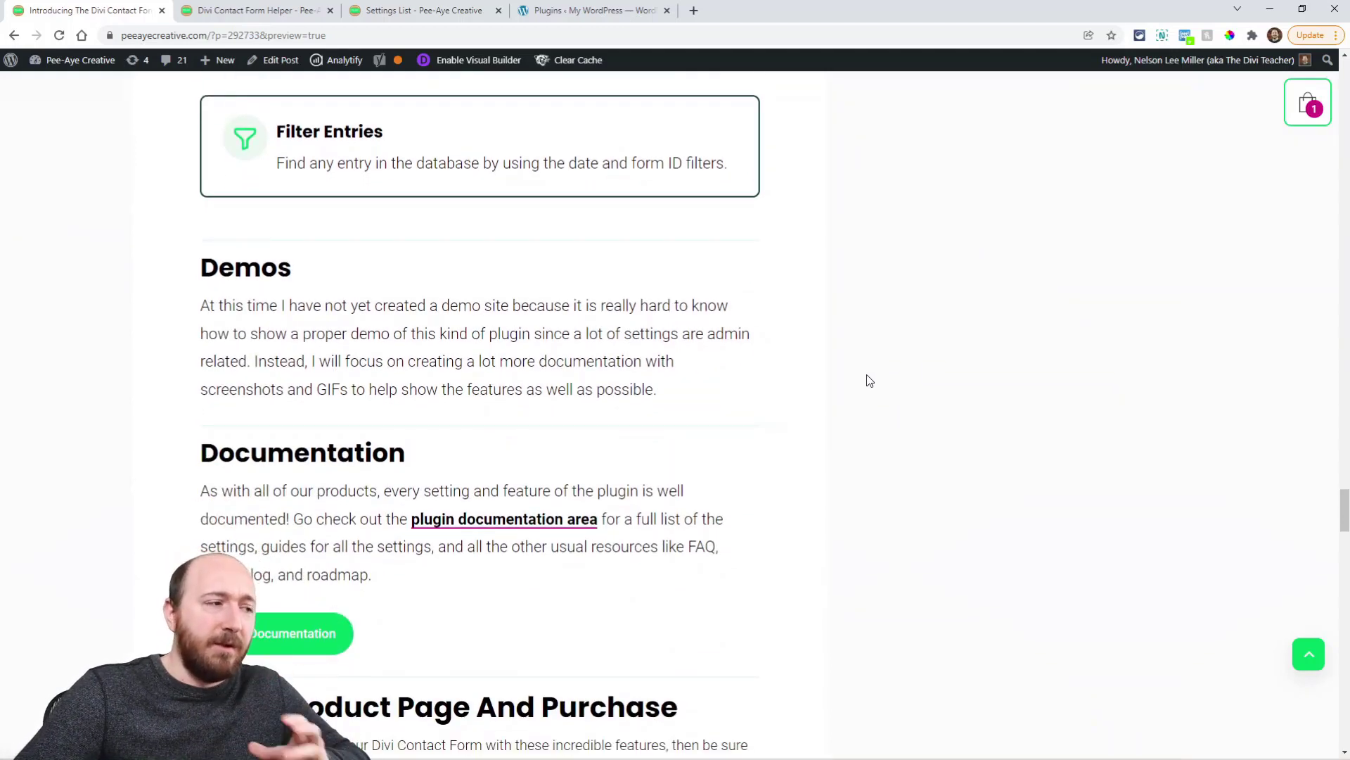
{"action": "scroll", "coordinate": [729, 377], "scroll_direction": "down", "scroll_amount": 3}
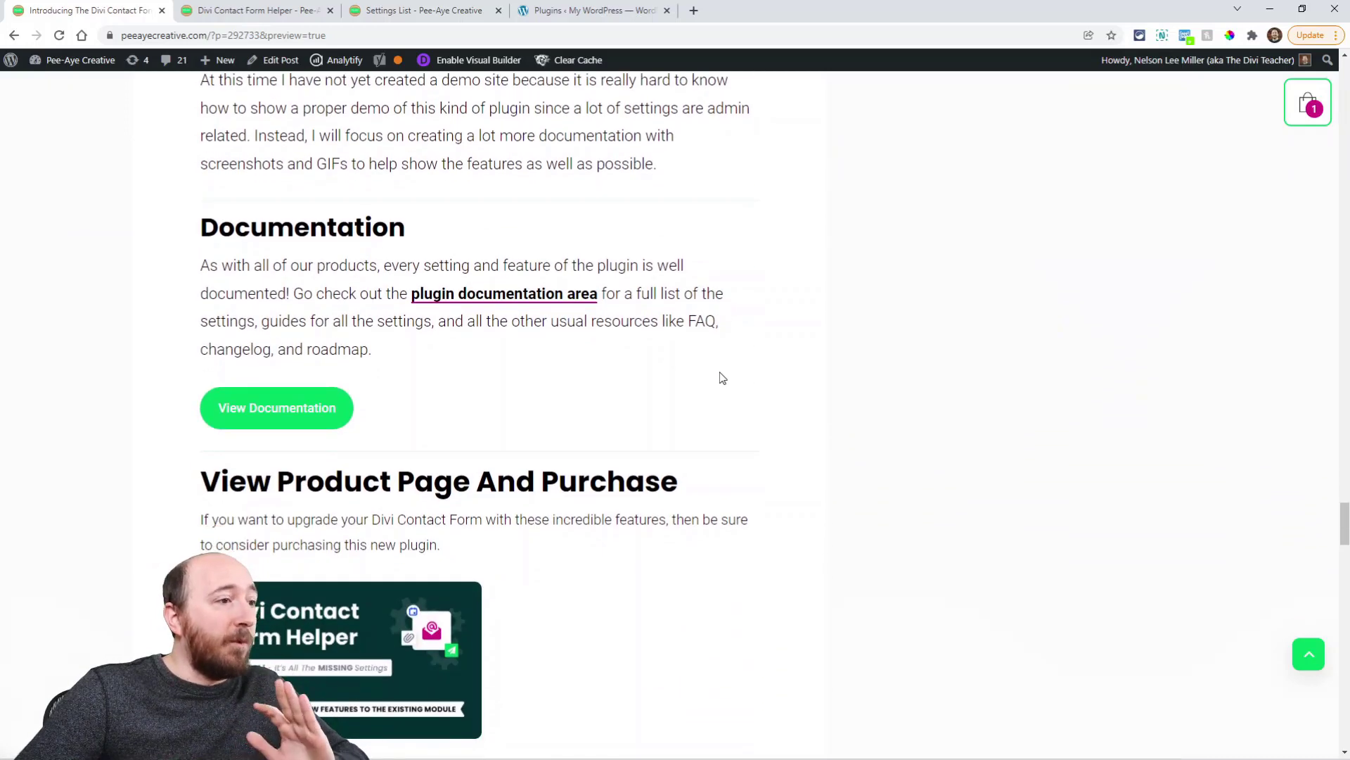
Step: Switch to the Settings List documentation and expand its General Settings section
{"action": "left_click", "coordinate": [388, 9]}
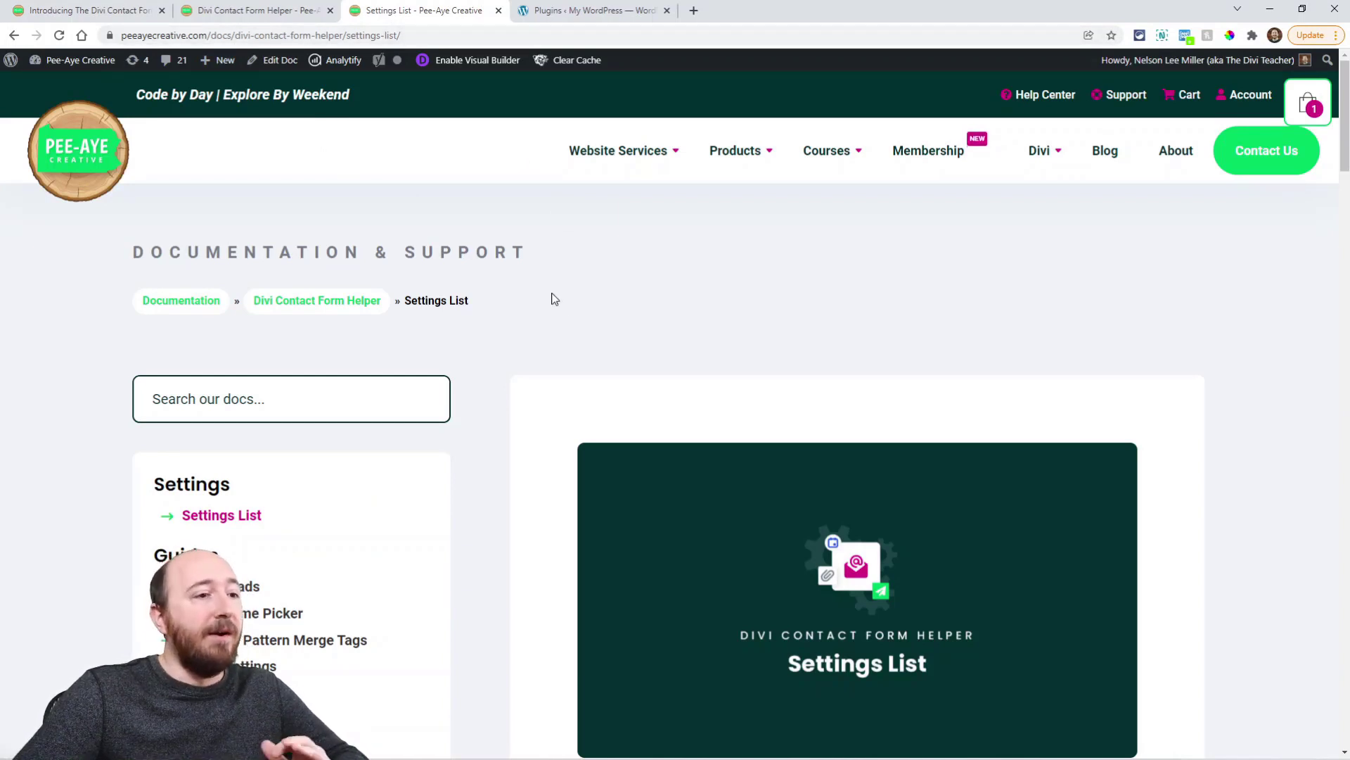
{"action": "scroll", "coordinate": [552, 340], "scroll_direction": "down", "scroll_amount": 3}
{"action": "scroll", "coordinate": [542, 359], "scroll_direction": "down", "scroll_amount": 10}
{"action": "left_click", "coordinate": [800, 274]}
Step: Expand the SMTP Settings, Auto Backup and Admin Features sections of the docs
{"action": "scroll", "coordinate": [858, 352], "scroll_direction": "down", "scroll_amount": 1}
{"action": "scroll", "coordinate": [859, 352], "scroll_direction": "down", "scroll_amount": 3}
{"action": "left_click", "coordinate": [720, 307]}
{"action": "scroll", "coordinate": [863, 358], "scroll_direction": "down", "scroll_amount": 5}
{"action": "scroll", "coordinate": [863, 358], "scroll_direction": "down", "scroll_amount": 7}
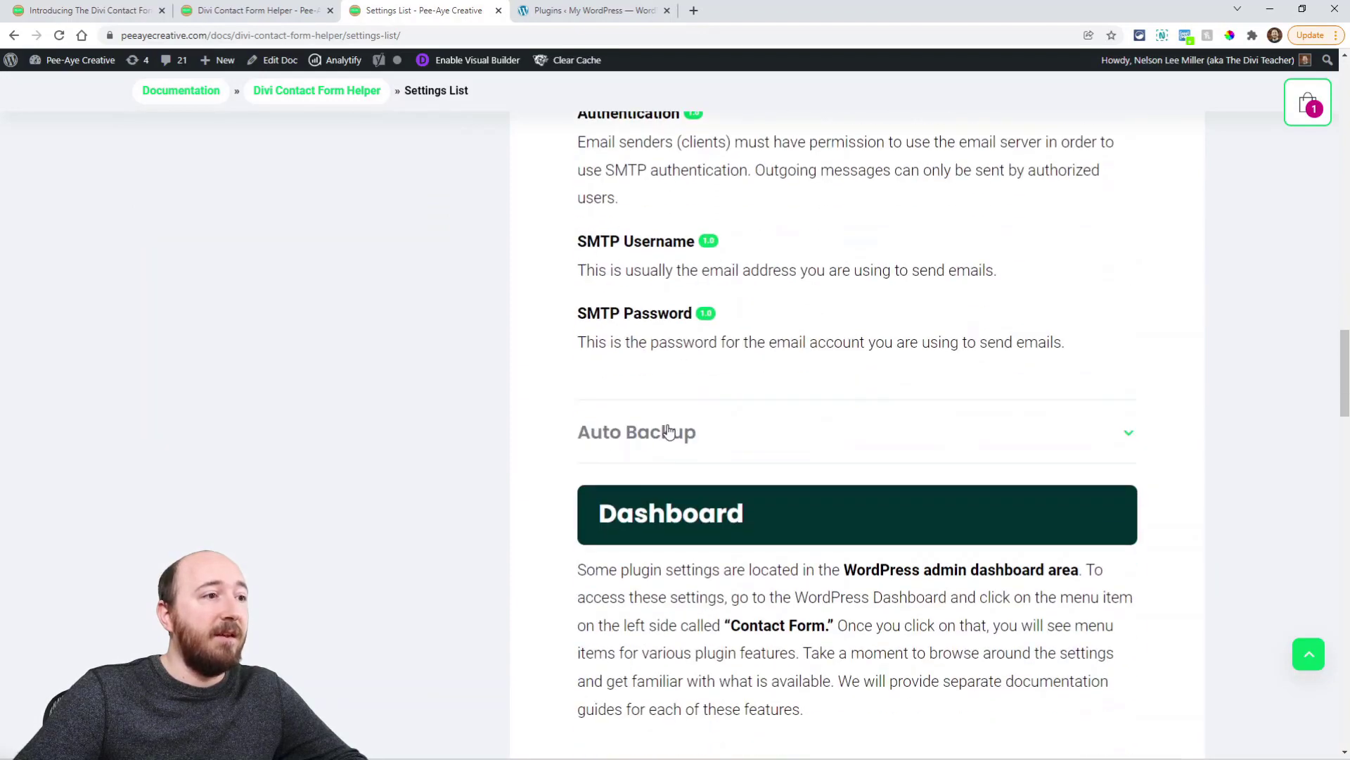
{"action": "left_click", "coordinate": [833, 415]}
{"action": "scroll", "coordinate": [834, 387], "scroll_direction": "down", "scroll_amount": 6}
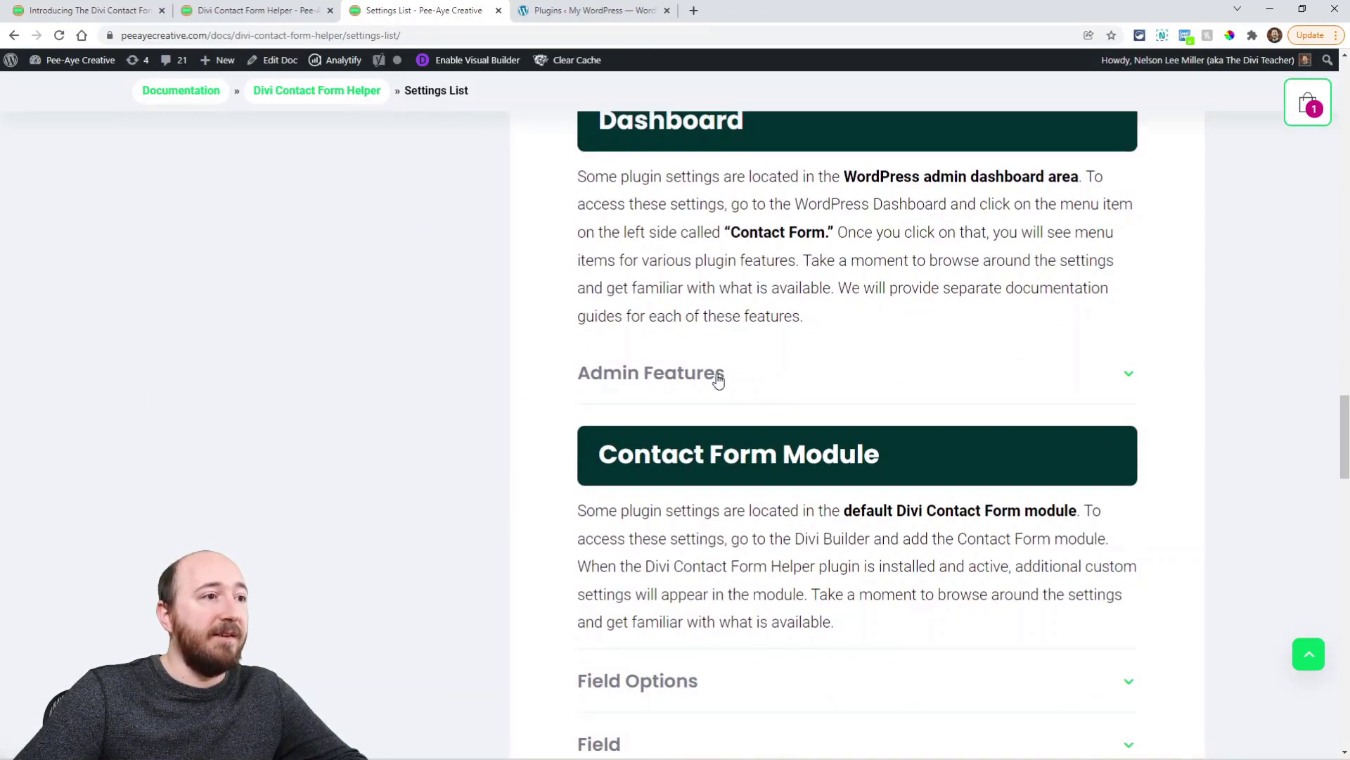
{"action": "left_click", "coordinate": [715, 379]}
Step: Scroll down through the expanded Admin Features list and back up
{"action": "scroll", "coordinate": [815, 345], "scroll_direction": "down", "scroll_amount": 2}
{"action": "scroll", "coordinate": [822, 351], "scroll_direction": "down", "scroll_amount": 10}
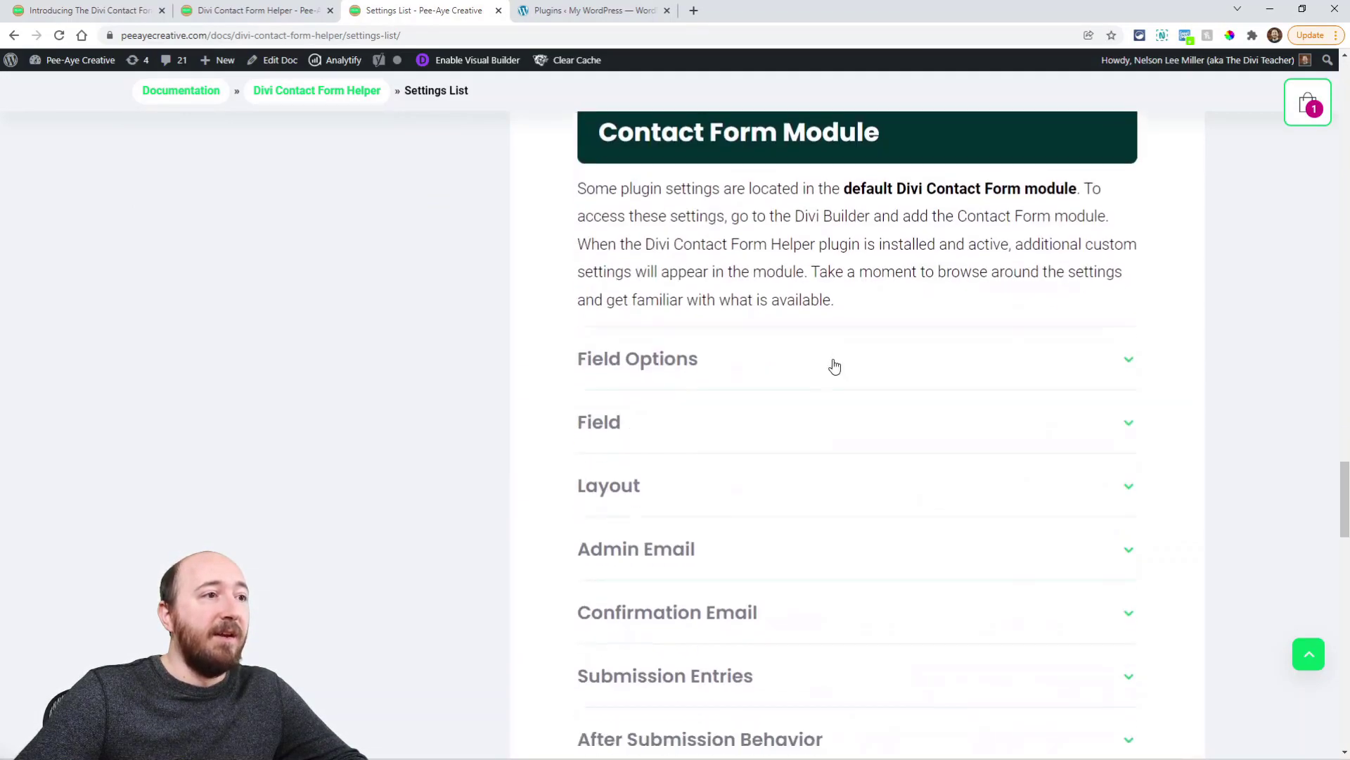
{"action": "scroll", "coordinate": [768, 367], "scroll_direction": "down", "scroll_amount": 9}
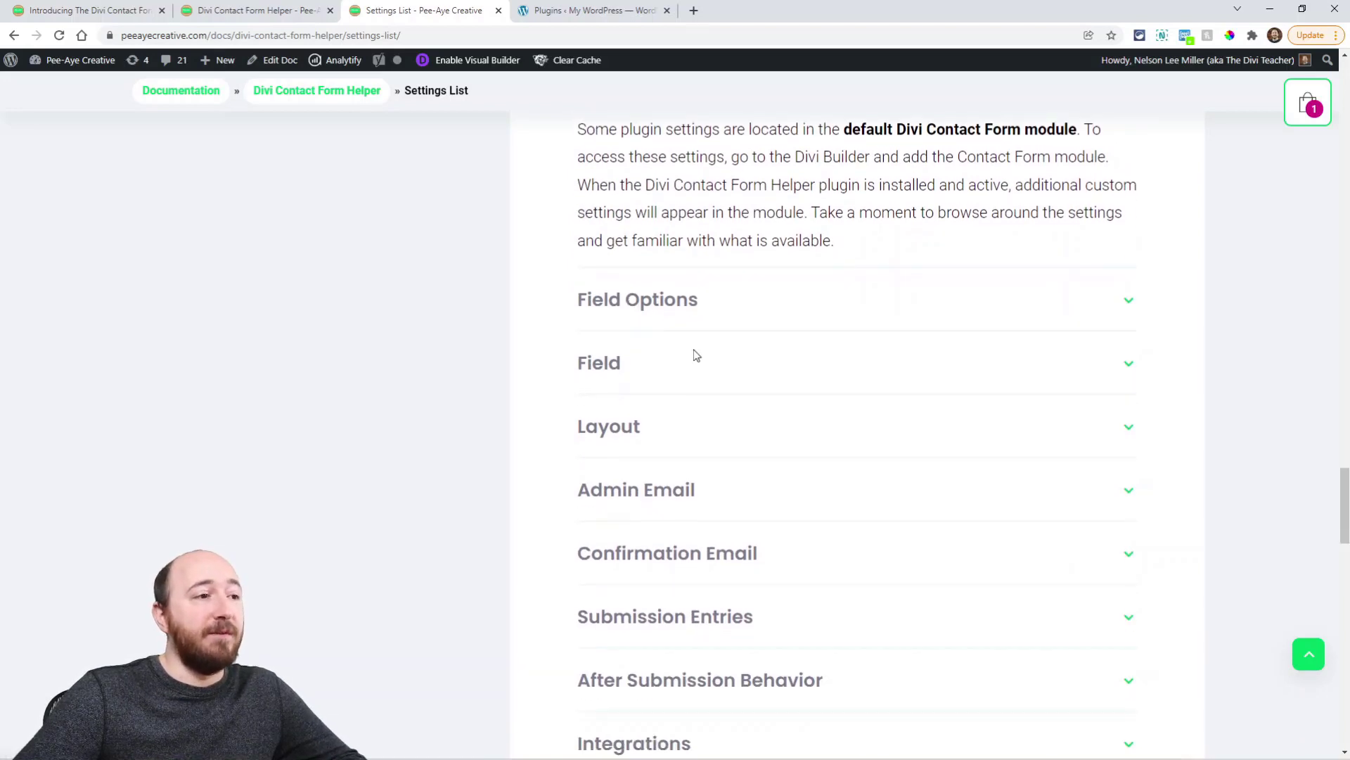
{"action": "scroll", "coordinate": [707, 373], "scroll_direction": "up", "scroll_amount": 8}
{"action": "scroll", "coordinate": [703, 369], "scroll_direction": "up", "scroll_amount": 8}
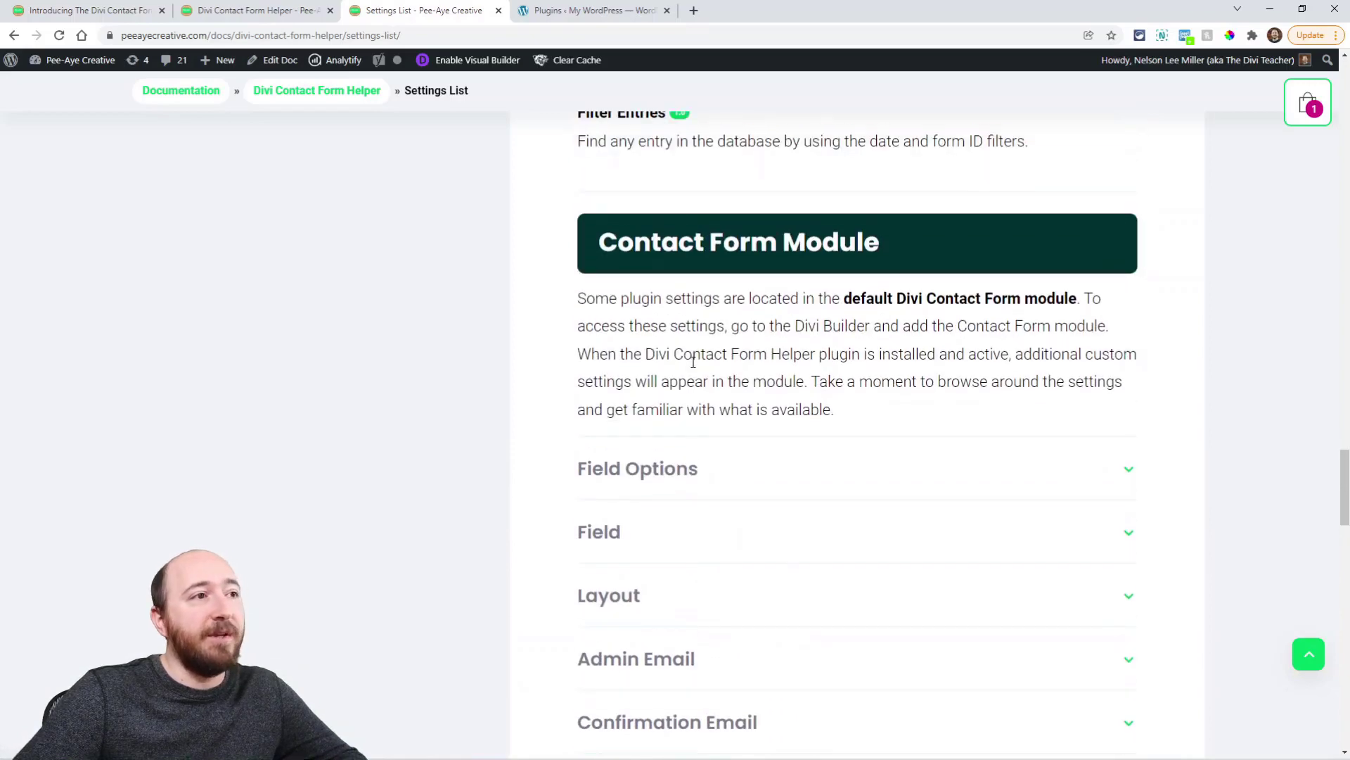
{"action": "scroll", "coordinate": [695, 368], "scroll_direction": "up", "scroll_amount": 4}
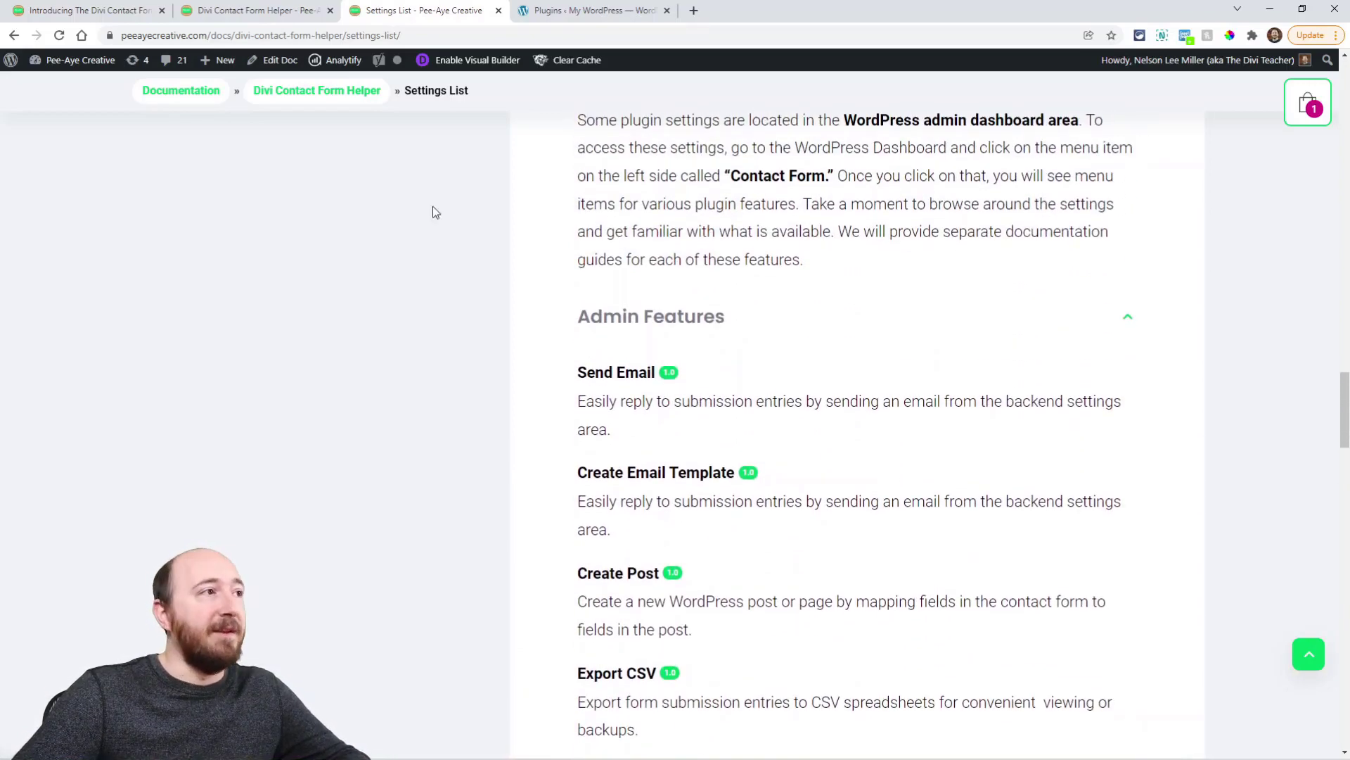
Step: Show the Divi Contact Form Helper product page from its top
{"action": "left_click", "coordinate": [247, 13]}
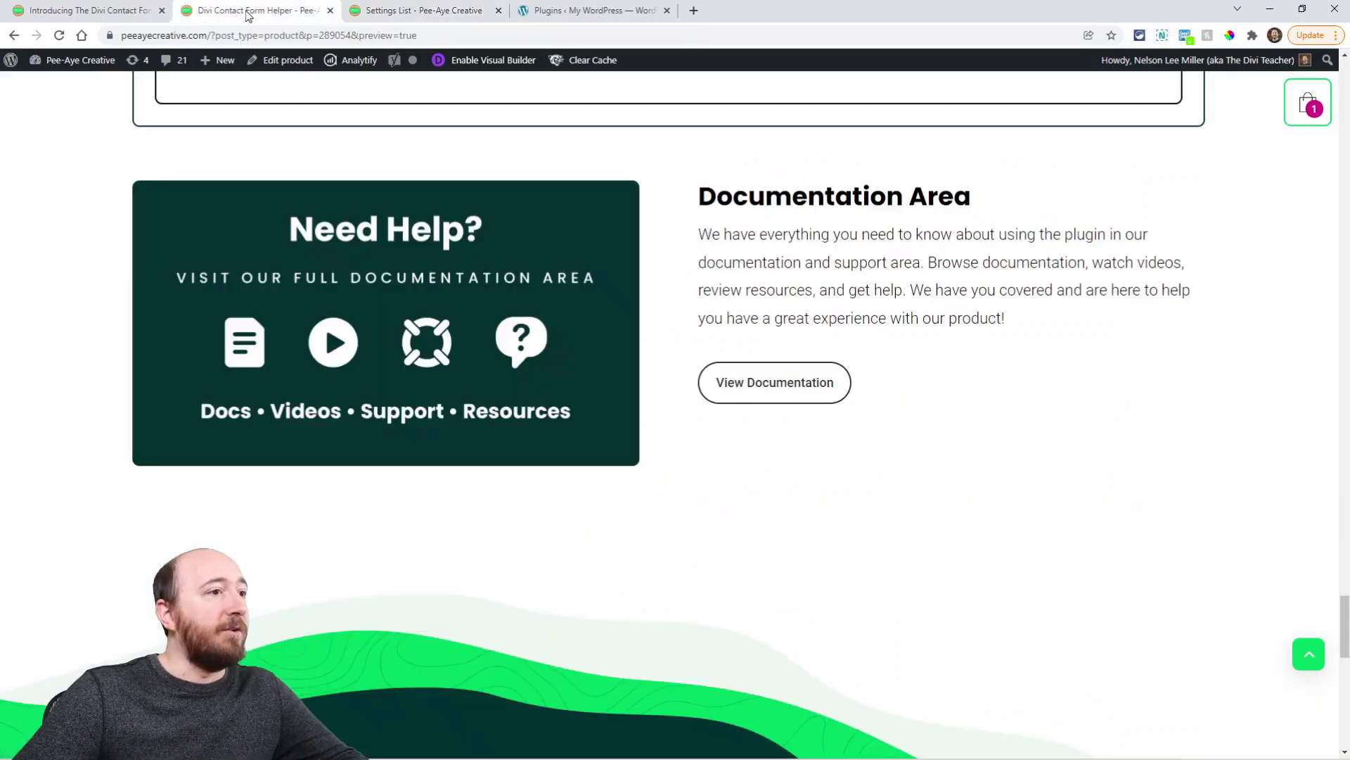
{"action": "left_click", "coordinate": [1310, 665]}
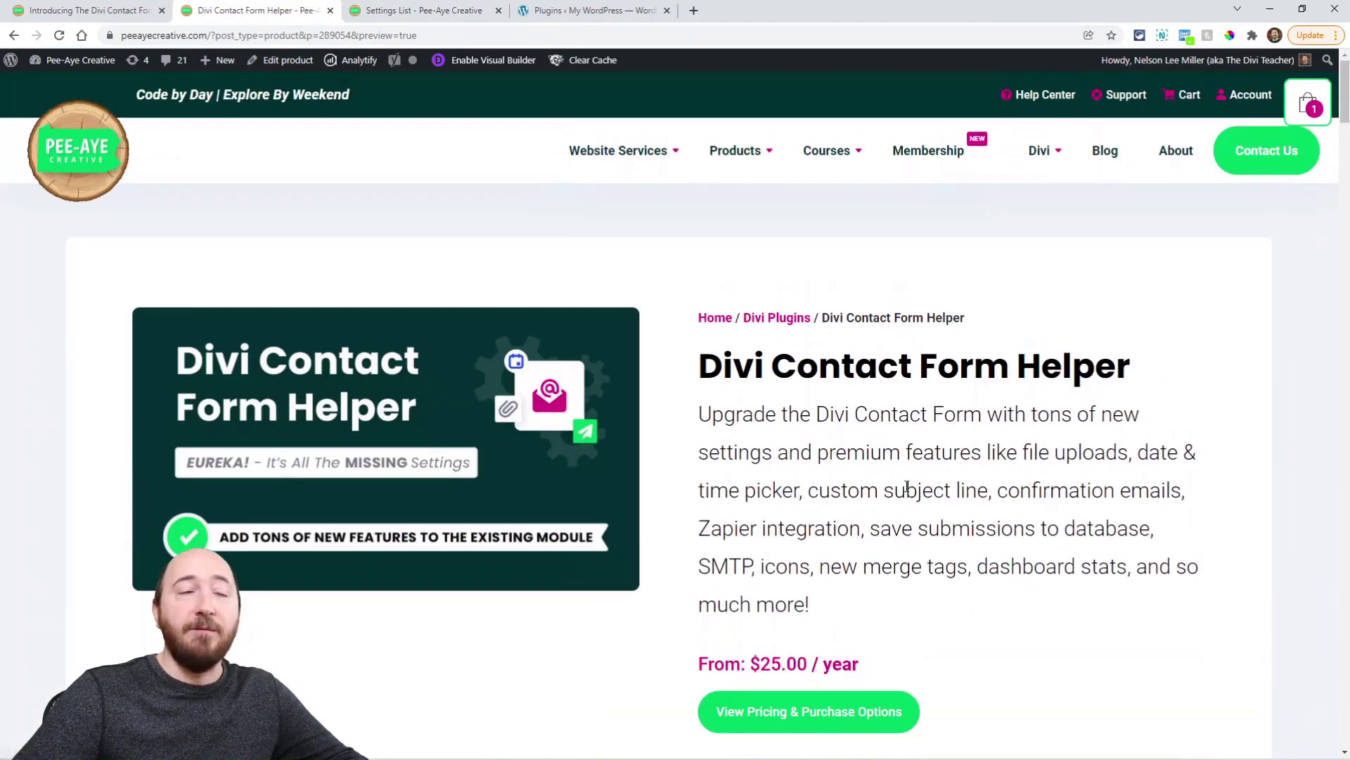
{"action": "scroll", "coordinate": [907, 487], "scroll_direction": "down", "scroll_amount": 1}
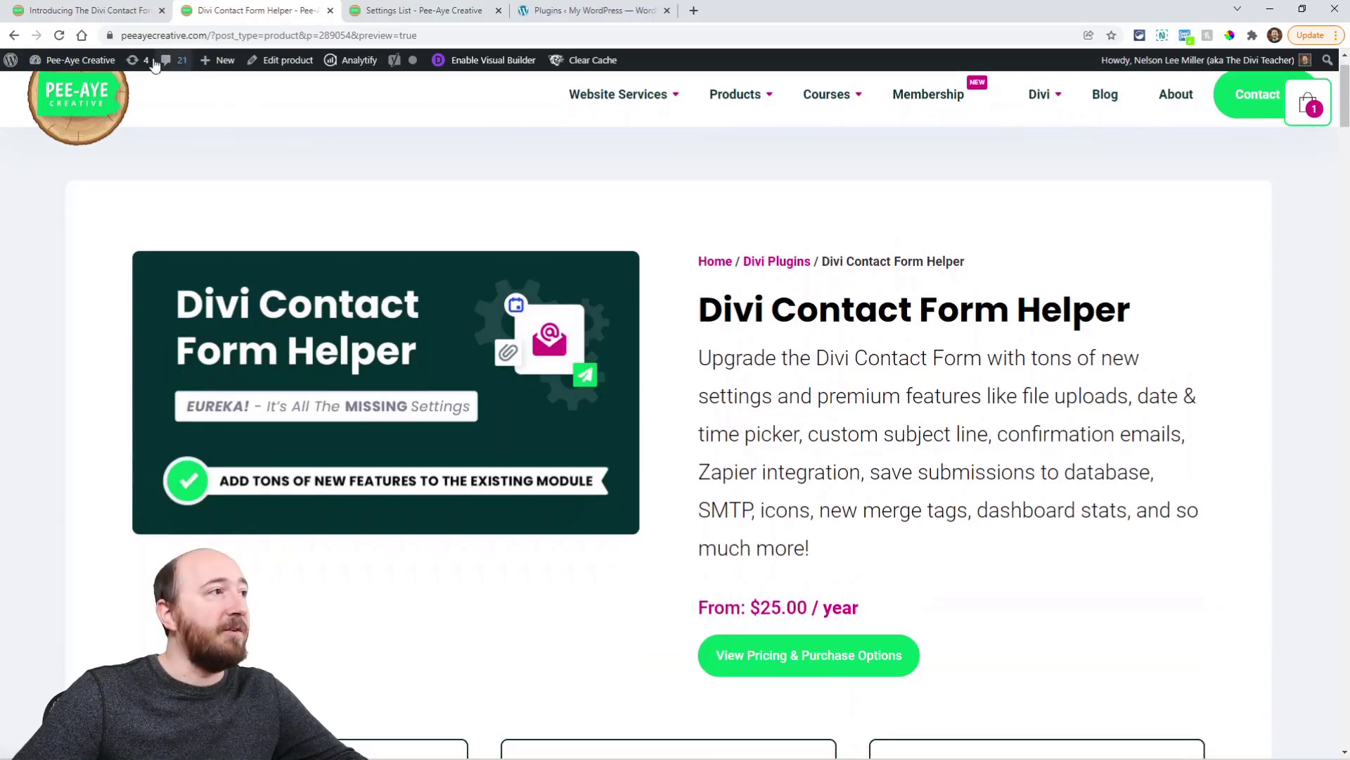
Step: Deactivate Divi Contact Form Helper on the Plugins page and open the Sample Page with Divi
{"action": "left_click", "coordinate": [559, 16]}
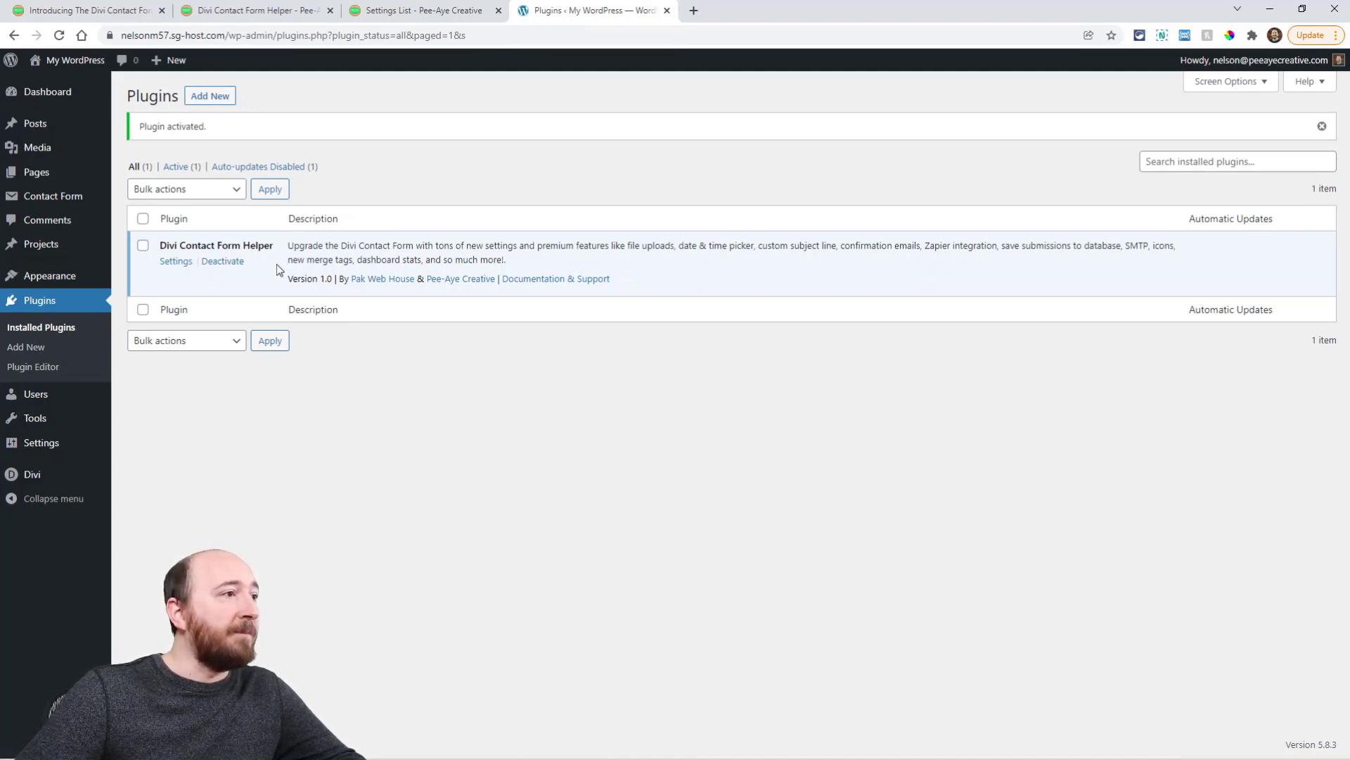
{"action": "left_click", "coordinate": [218, 267]}
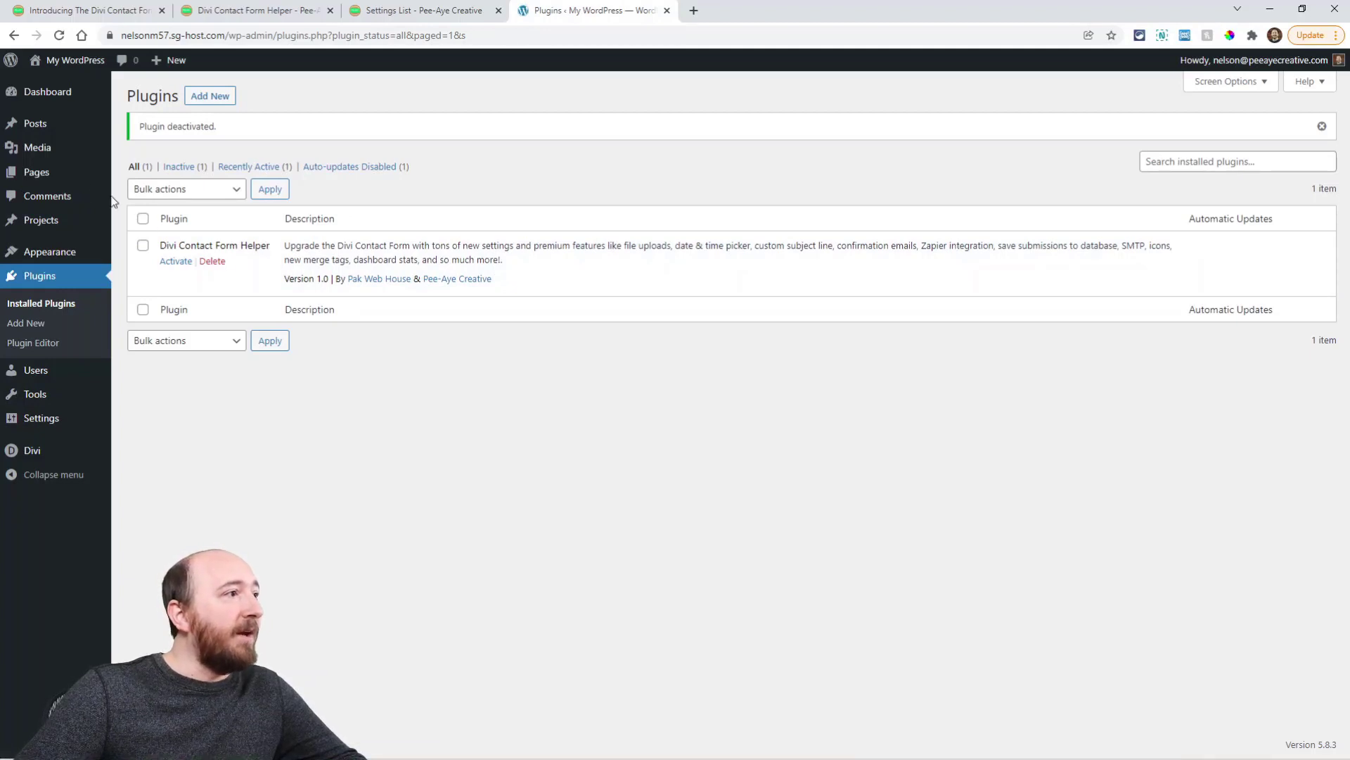
{"action": "mouse_move", "coordinate": [32, 176]}
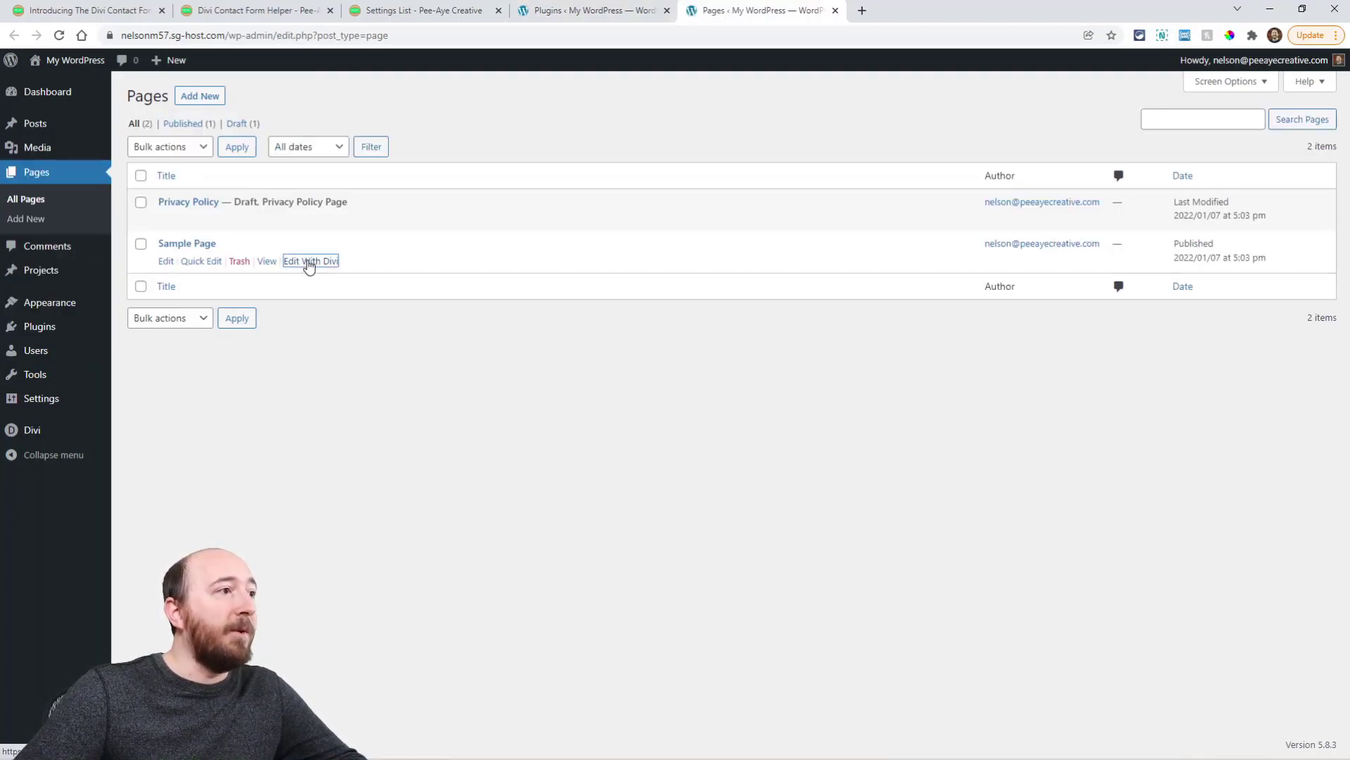
{"action": "left_click", "coordinate": [310, 262]}
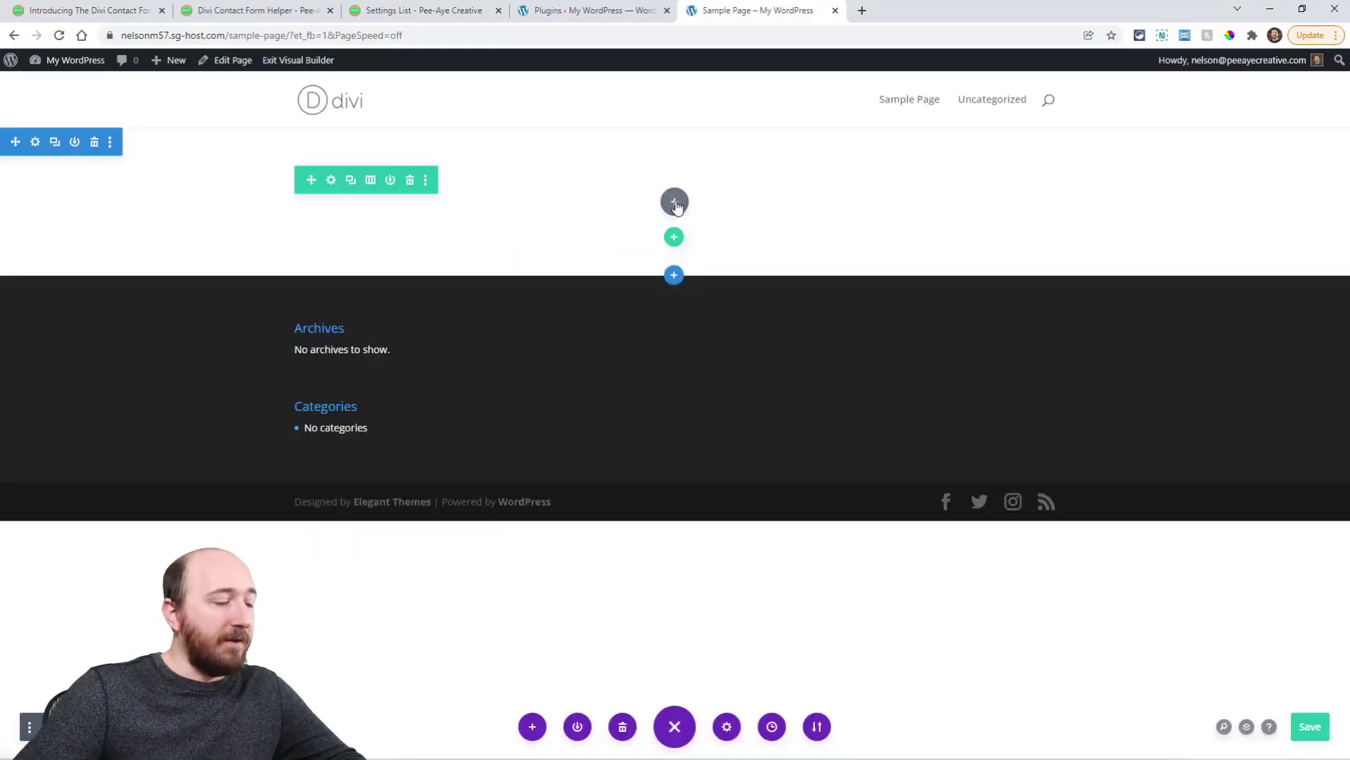
Step: Add a Contact Form module via a 'contact' search and enlarge its settings panel
{"action": "left_click", "coordinate": [675, 203]}
{"action": "type", "text": "contact"}
{"action": "left_click", "coordinate": [600, 360]}
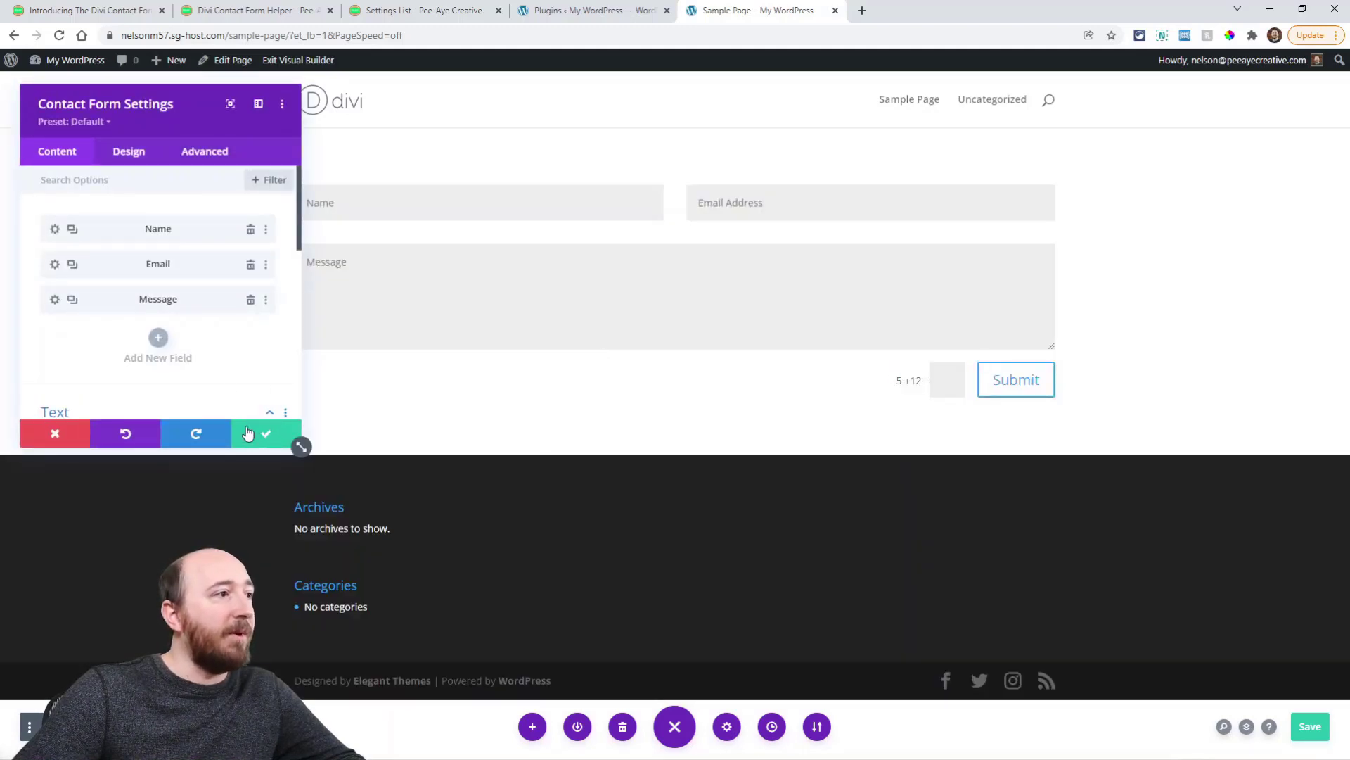
{"action": "left_click_drag", "start_coordinate": [302, 447], "coordinate": [335, 488]}
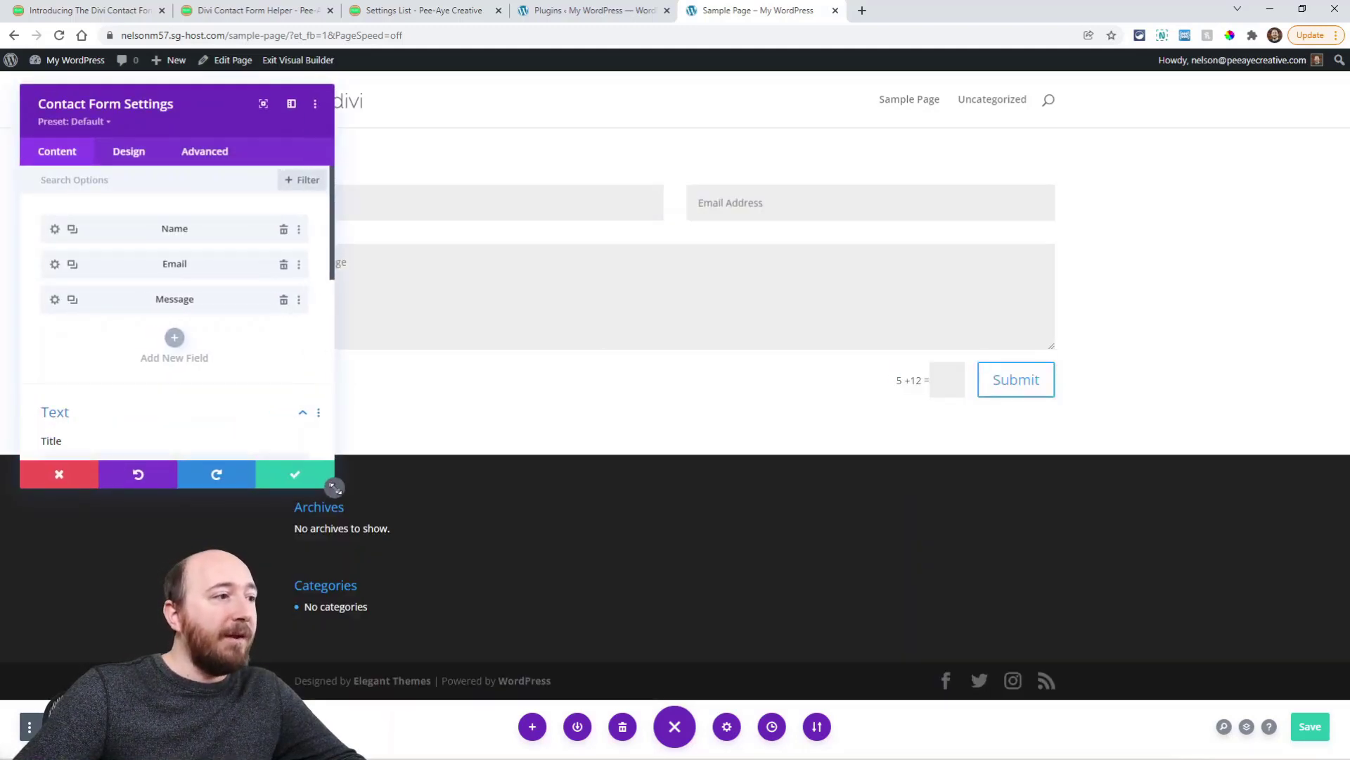
{"action": "left_click_drag", "start_coordinate": [213, 119], "coordinate": [549, 210]}
Step: Browse the stock Contact Form's Content options and its Design tab
{"action": "scroll", "coordinate": [492, 364], "scroll_direction": "down", "scroll_amount": 5}
{"action": "scroll", "coordinate": [492, 364], "scroll_direction": "down", "scroll_amount": 3}
{"action": "scroll", "coordinate": [479, 356], "scroll_direction": "down", "scroll_amount": 1}
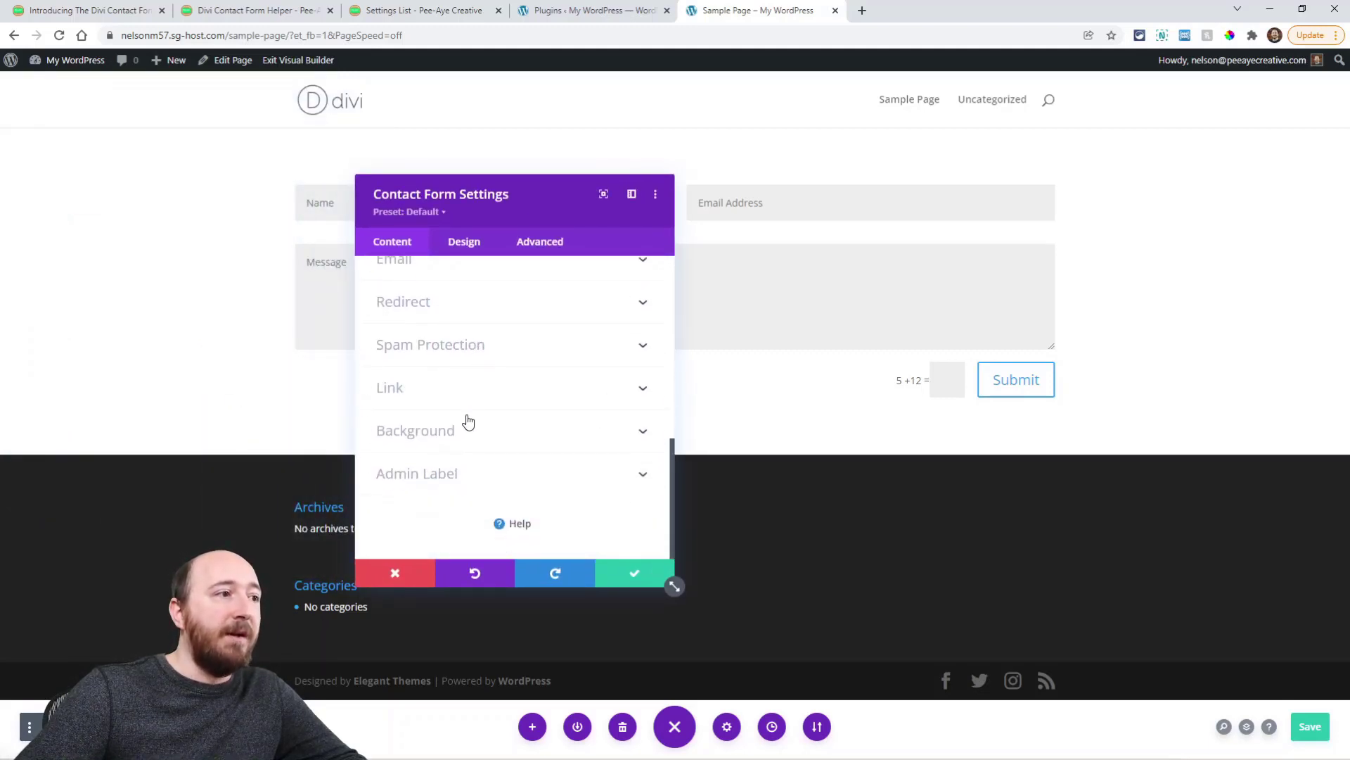
{"action": "scroll", "coordinate": [412, 394], "scroll_direction": "up", "scroll_amount": 2}
{"action": "scroll", "coordinate": [425, 420], "scroll_direction": "up", "scroll_amount": 2}
{"action": "scroll", "coordinate": [433, 457], "scroll_direction": "up", "scroll_amount": 3}
{"action": "left_click", "coordinate": [454, 252]}
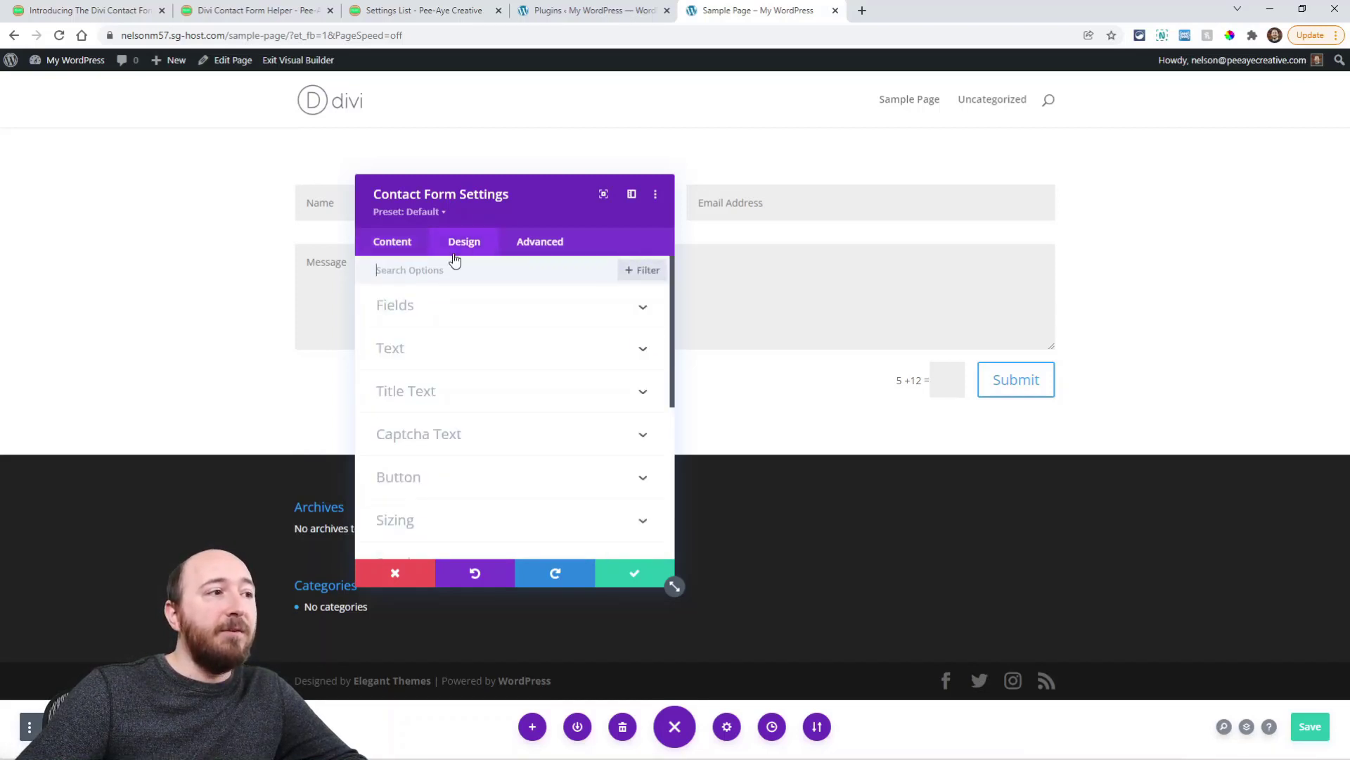
{"action": "left_click", "coordinate": [390, 246]}
Step: Keep the contact form settings, save the page, and return to the Plugins page
{"action": "left_click", "coordinate": [632, 573]}
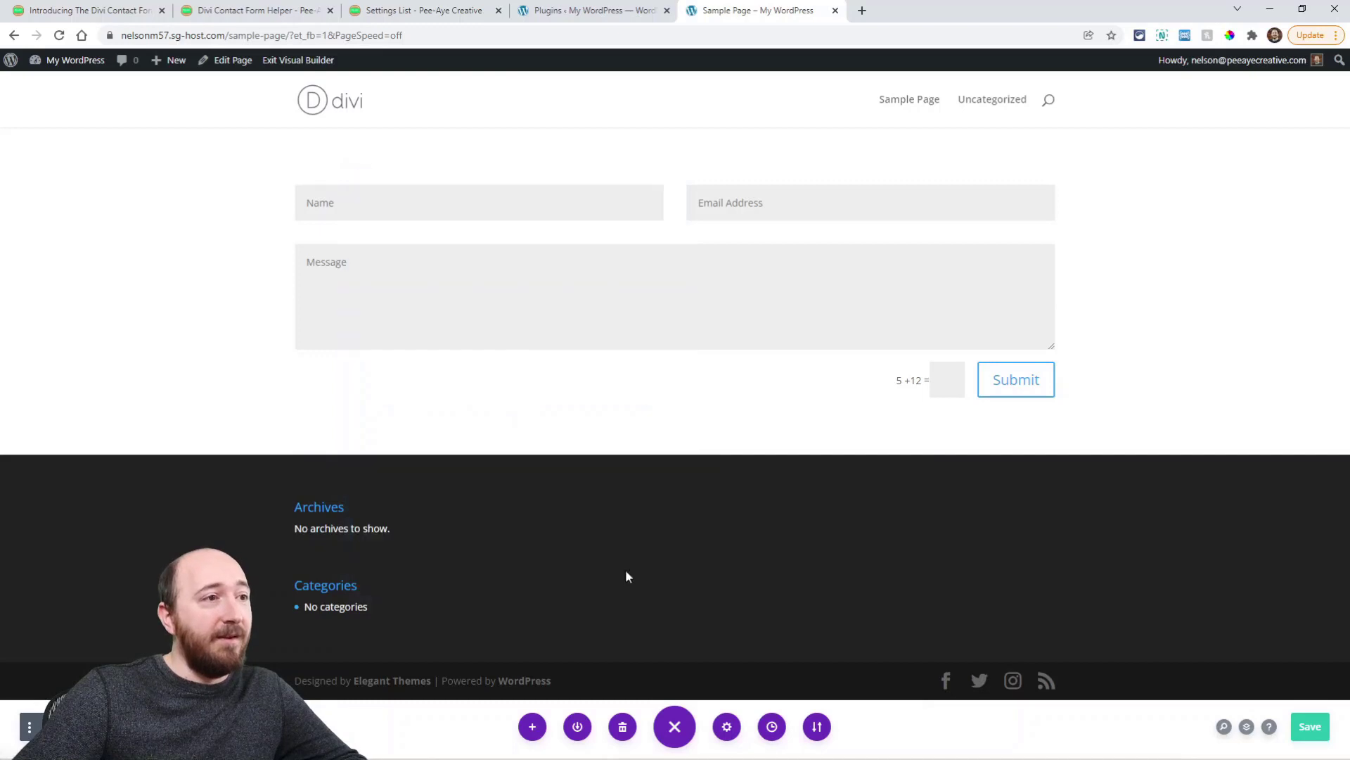
{"action": "left_click", "coordinate": [1308, 725]}
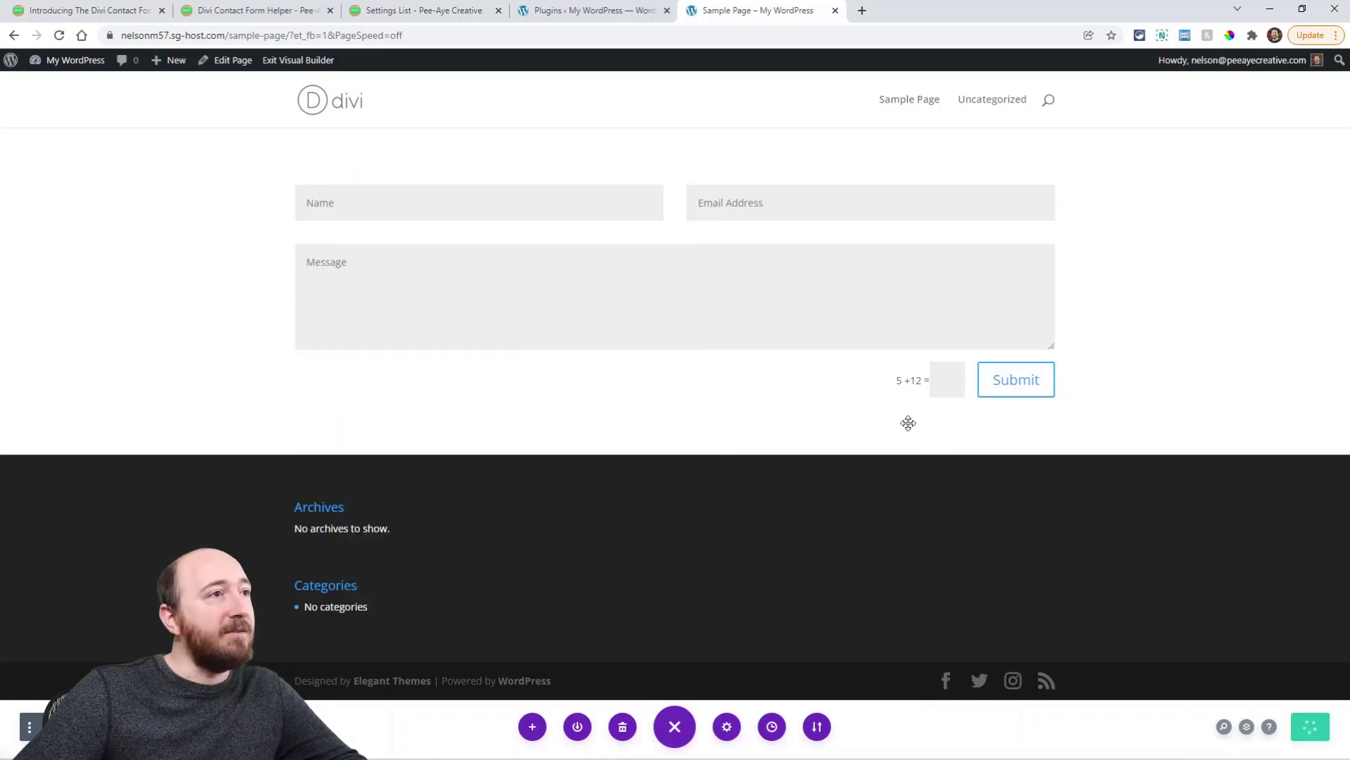
{"action": "key", "text": "ctrl+shift+Tab"}
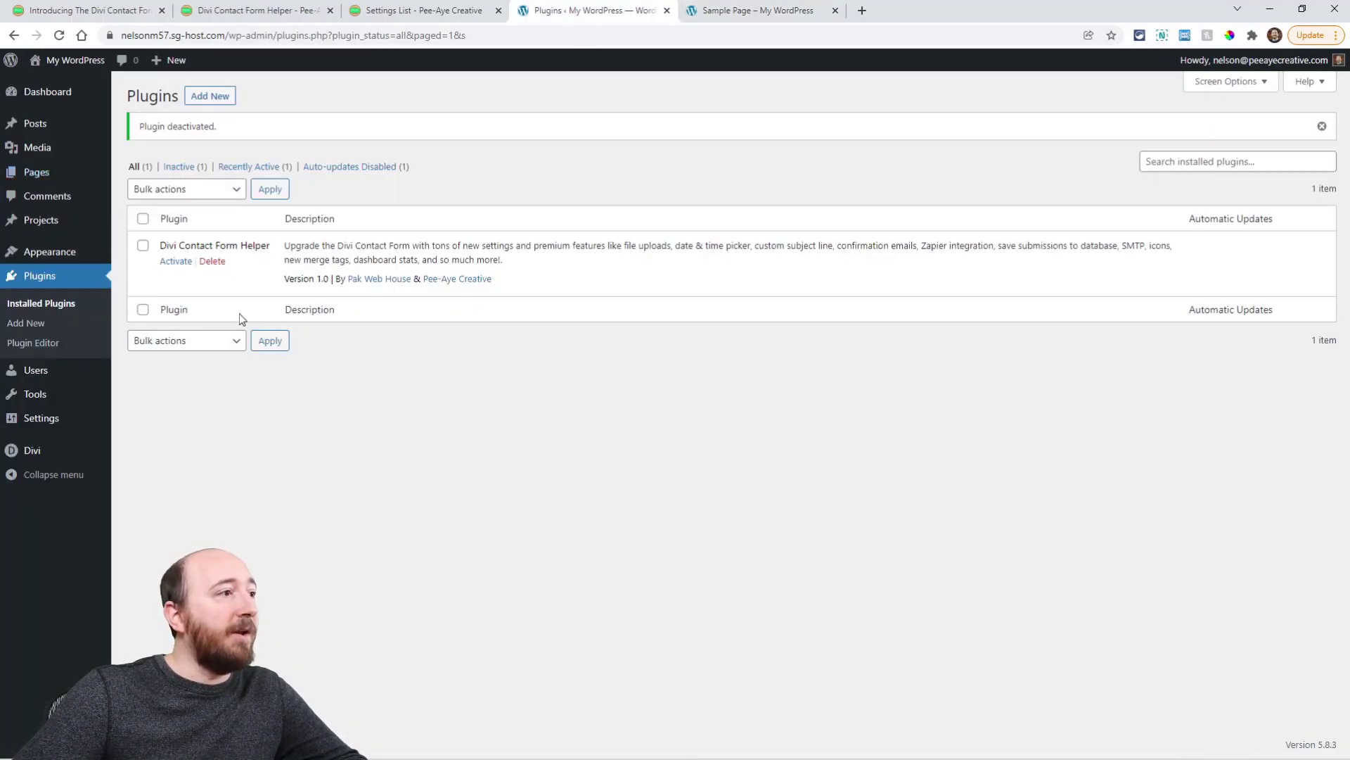
Step: Activate Divi Contact Form Helper and show its tab in Divi Theme Options
{"action": "left_click", "coordinate": [174, 262]}
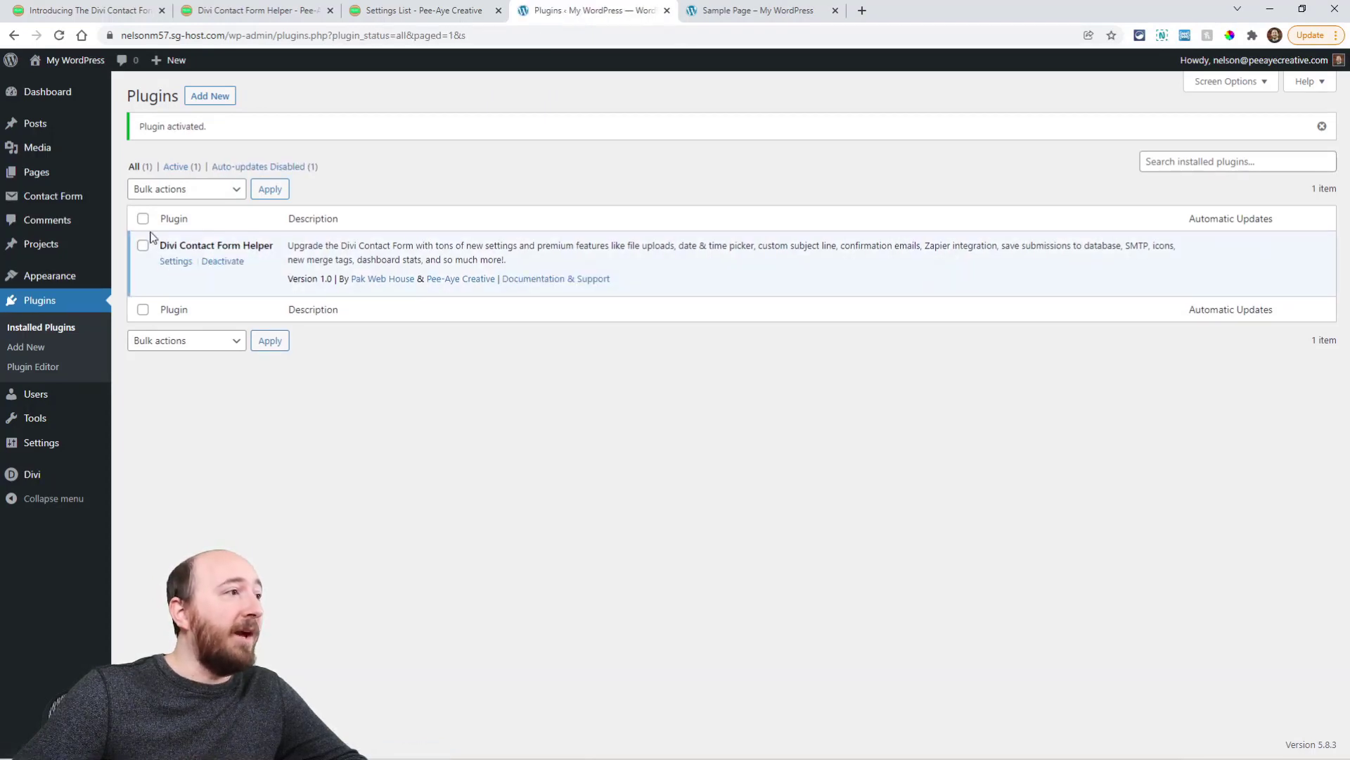
{"action": "mouse_move", "coordinate": [59, 206]}
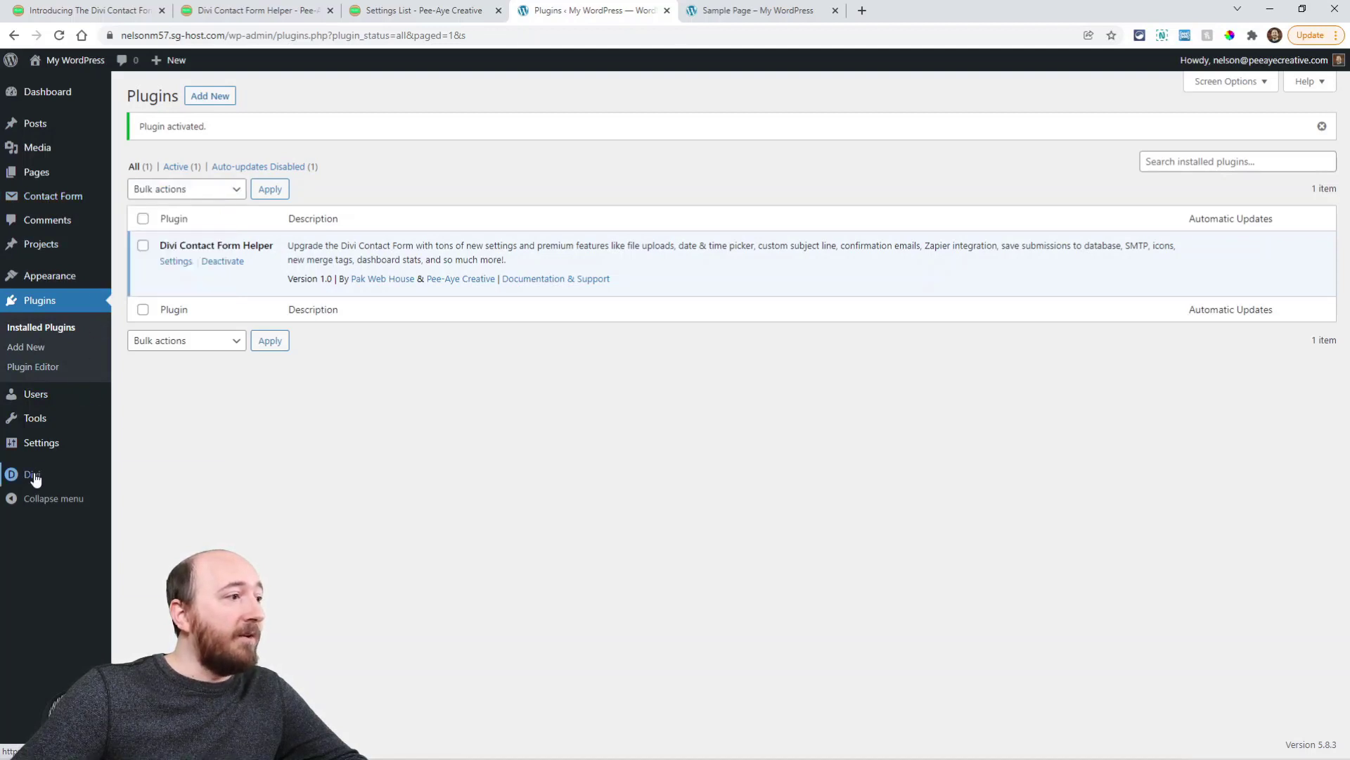
{"action": "mouse_move", "coordinate": [31, 476]}
{"action": "left_click", "coordinate": [157, 478]}
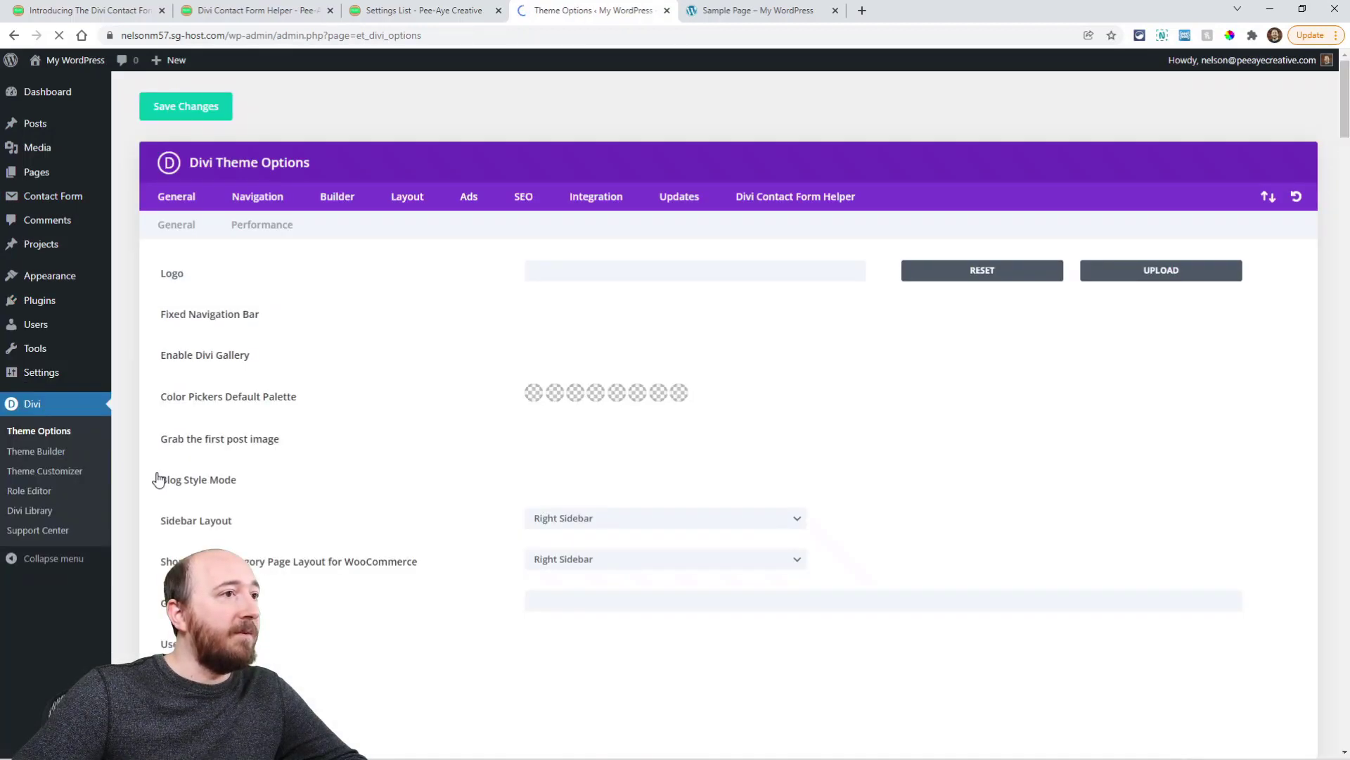
{"action": "left_click", "coordinate": [793, 200]}
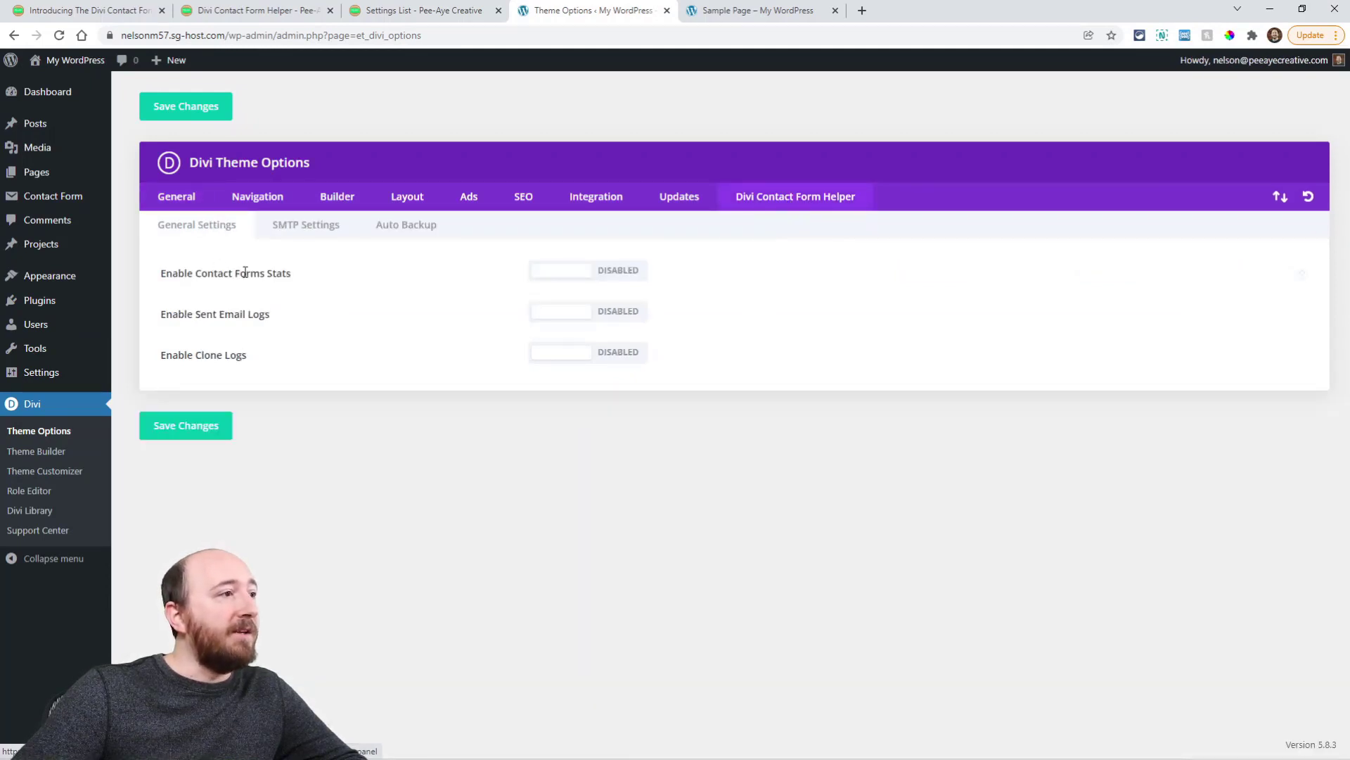
Step: Turn on Contact Forms Stats and Sent Email Logs, then enable the SMTP settings
{"action": "left_click", "coordinate": [586, 270]}
{"action": "left_click", "coordinate": [571, 311]}
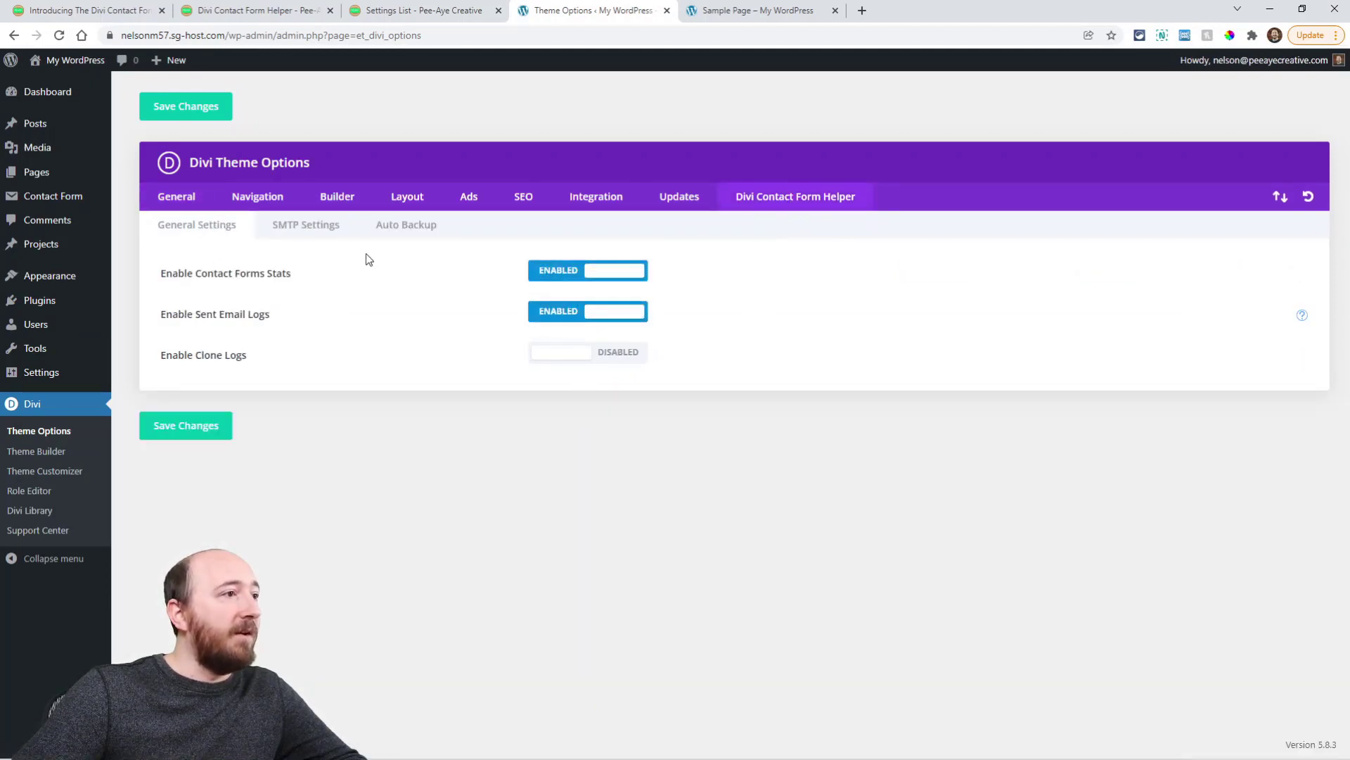
{"action": "left_click", "coordinate": [301, 226]}
{"action": "left_click", "coordinate": [561, 273]}
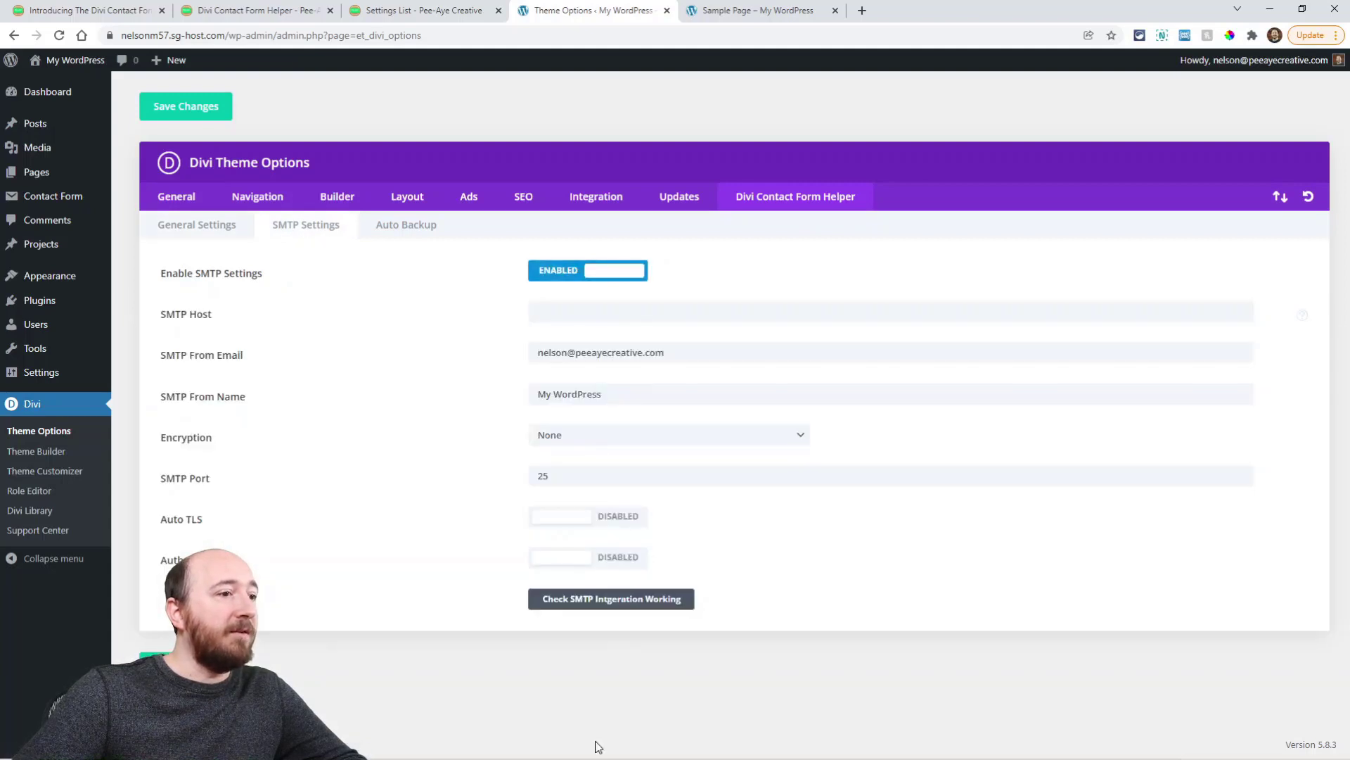
Step: Enable Auto Backup with an Every Week schedule, then return to the general helper settings
{"action": "left_click", "coordinate": [407, 225]}
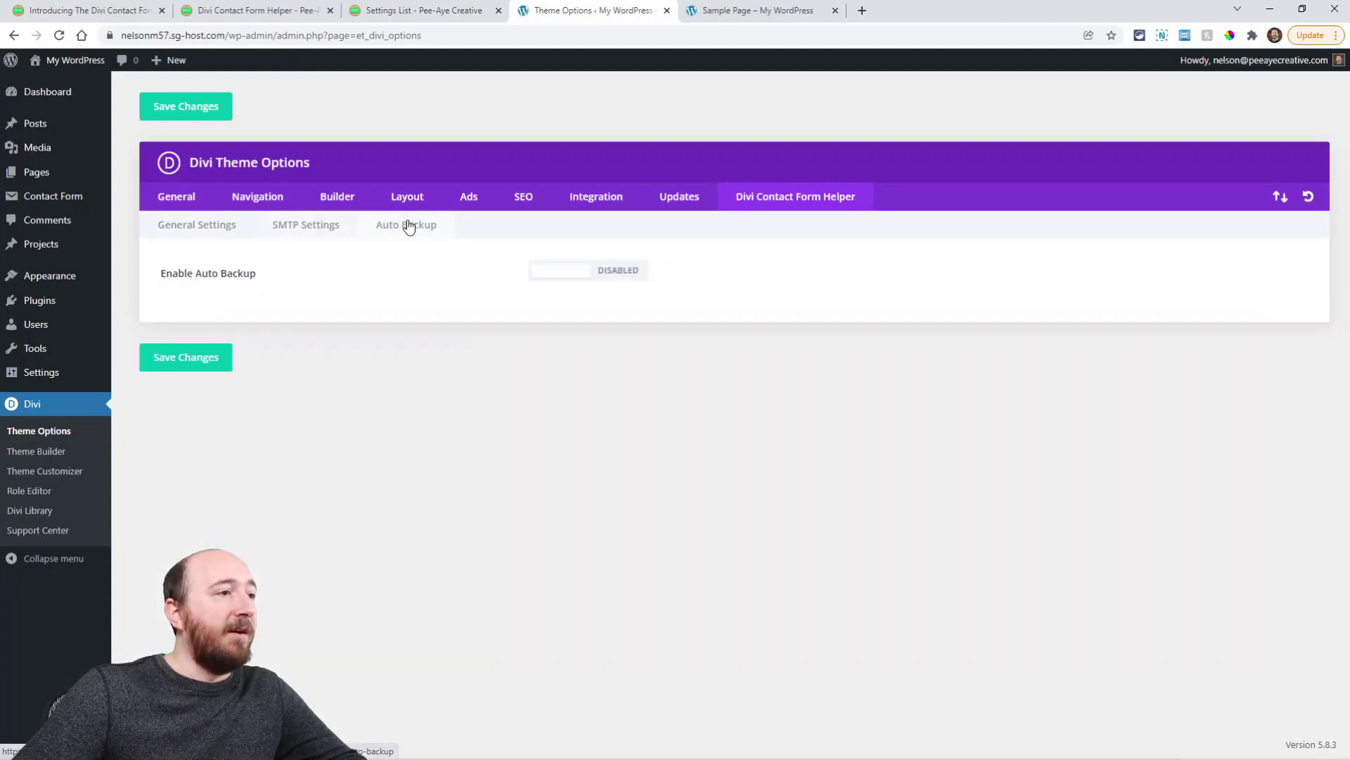
{"action": "left_click", "coordinate": [613, 270]}
{"action": "left_click", "coordinate": [582, 350]}
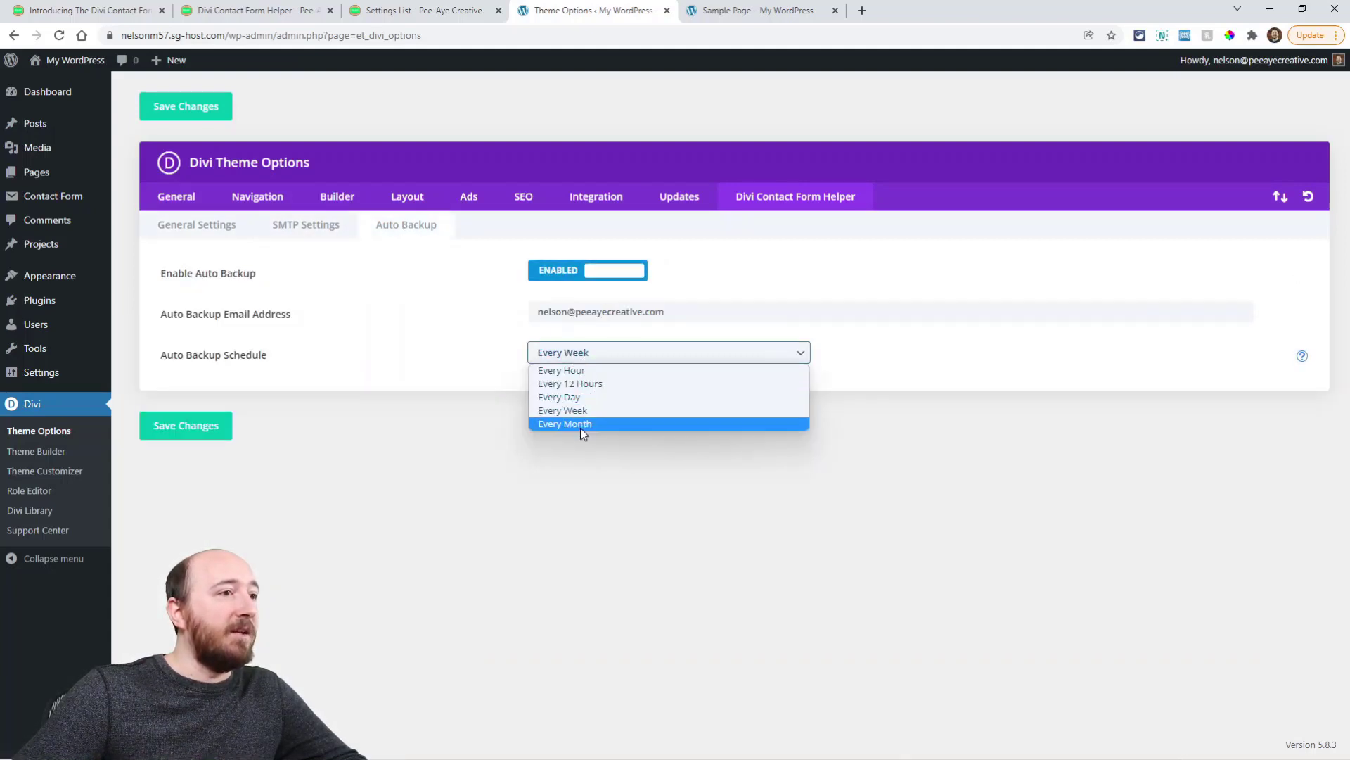
{"action": "left_click", "coordinate": [527, 446]}
{"action": "left_click", "coordinate": [187, 234]}
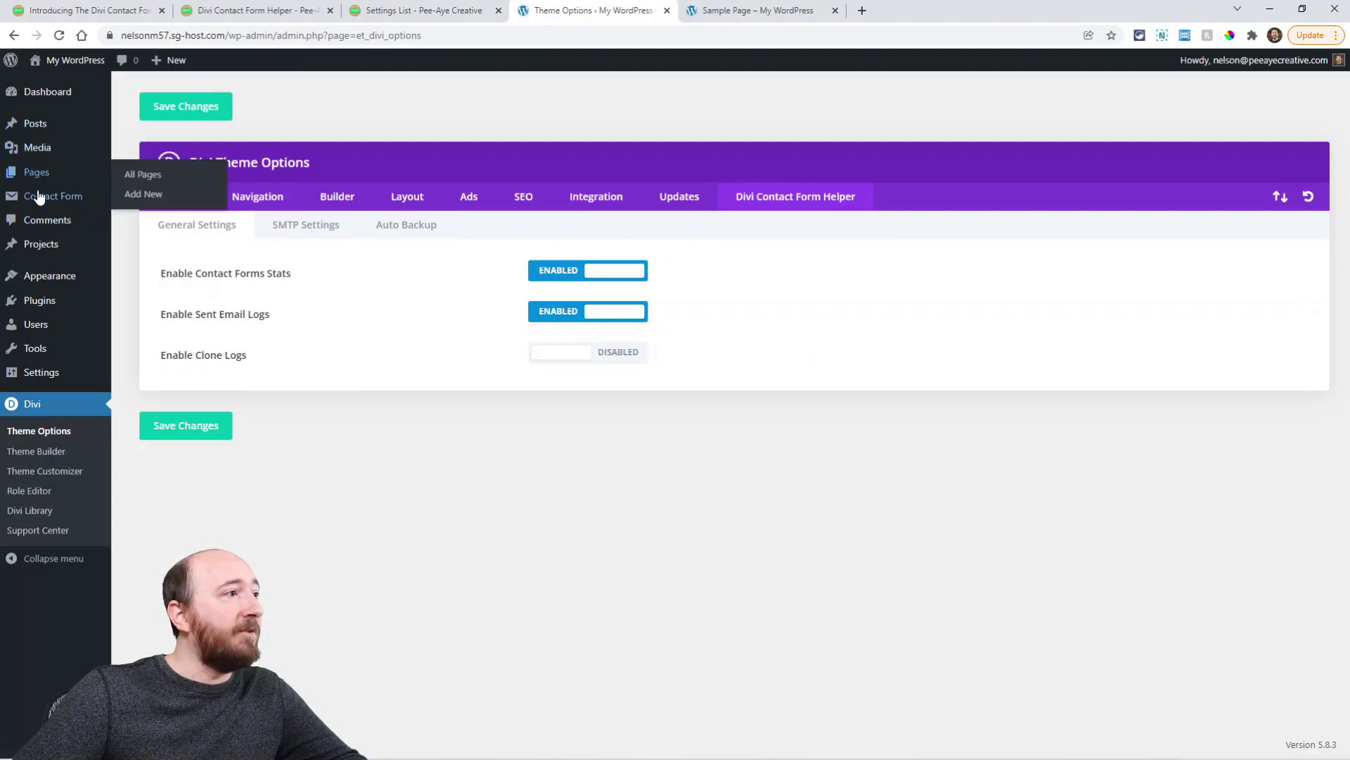
Step: Visit the Contact Form Email Templates, Export CSV and Backups admin pages
{"action": "mouse_move", "coordinate": [56, 196]}
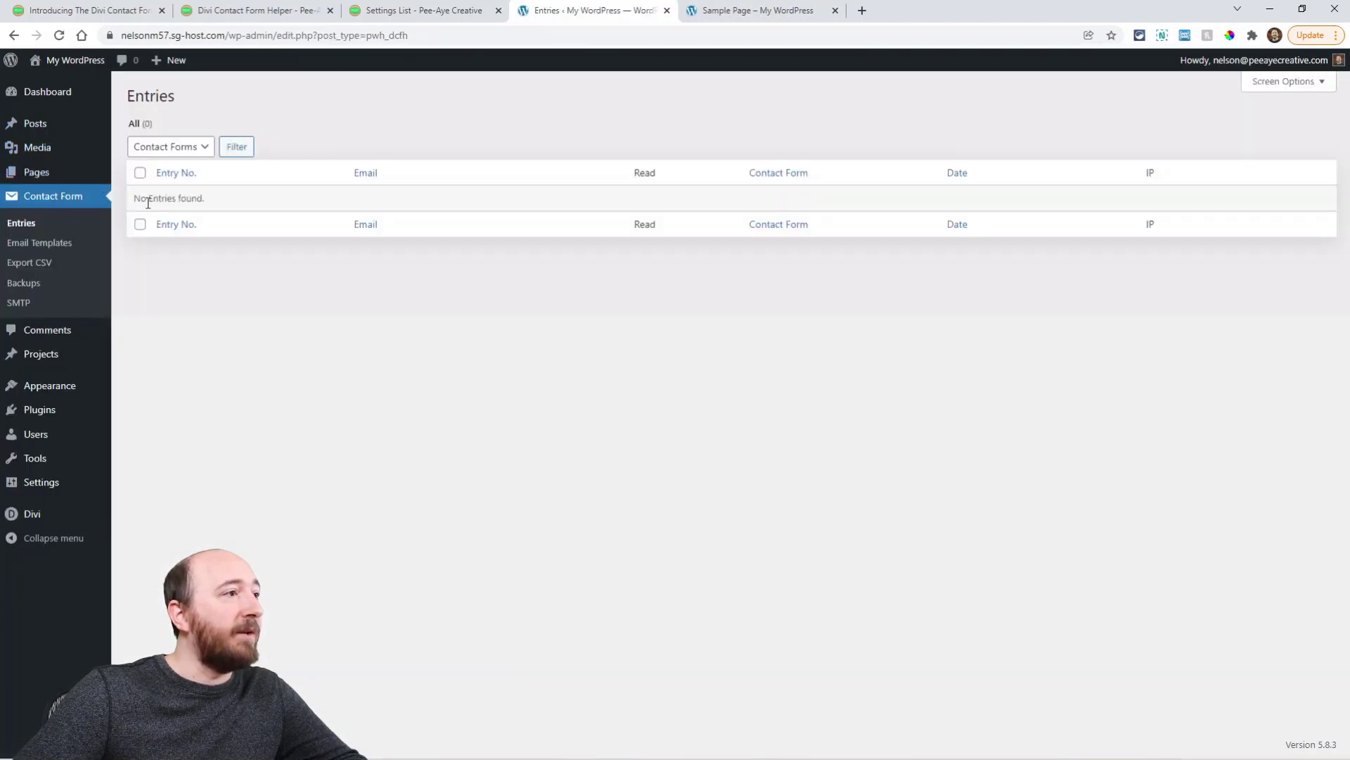
{"action": "left_click", "coordinate": [37, 243]}
{"action": "left_click", "coordinate": [32, 263]}
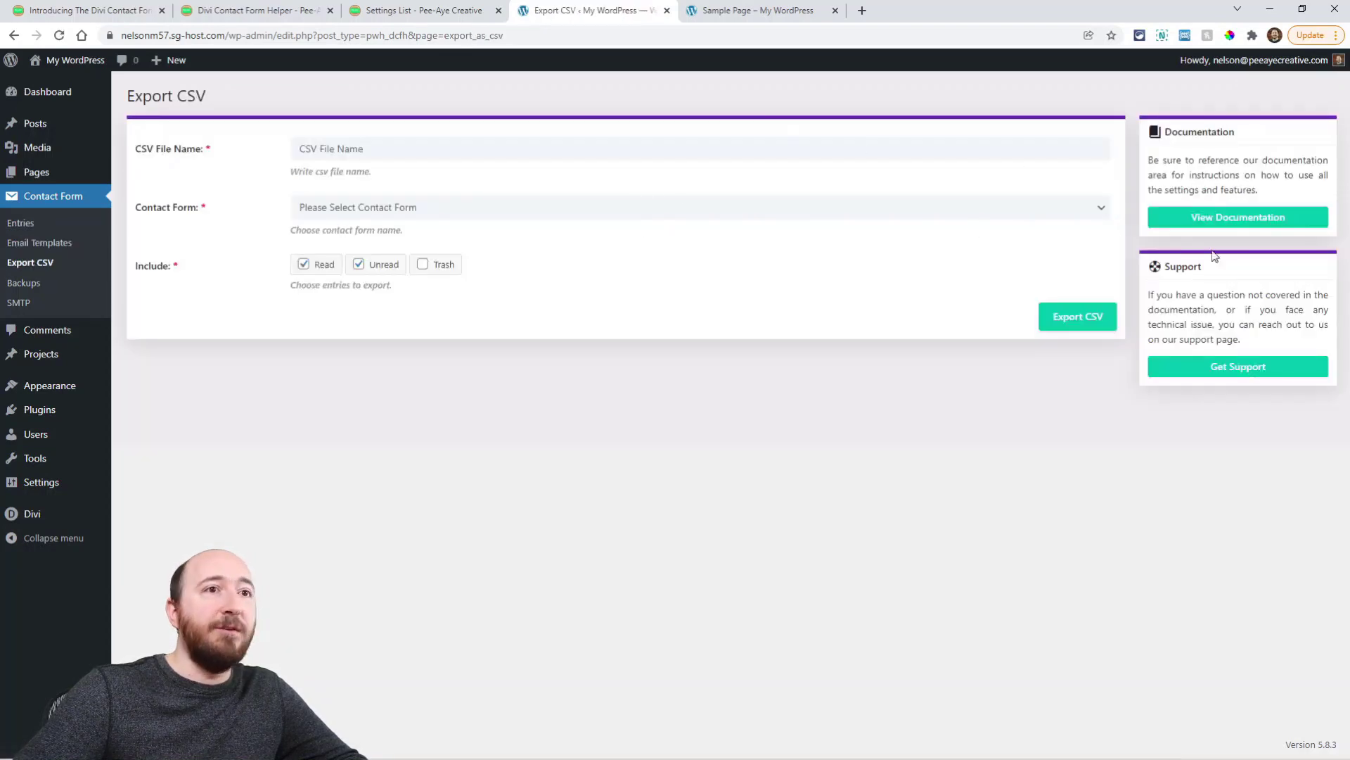
{"action": "left_click", "coordinate": [17, 284]}
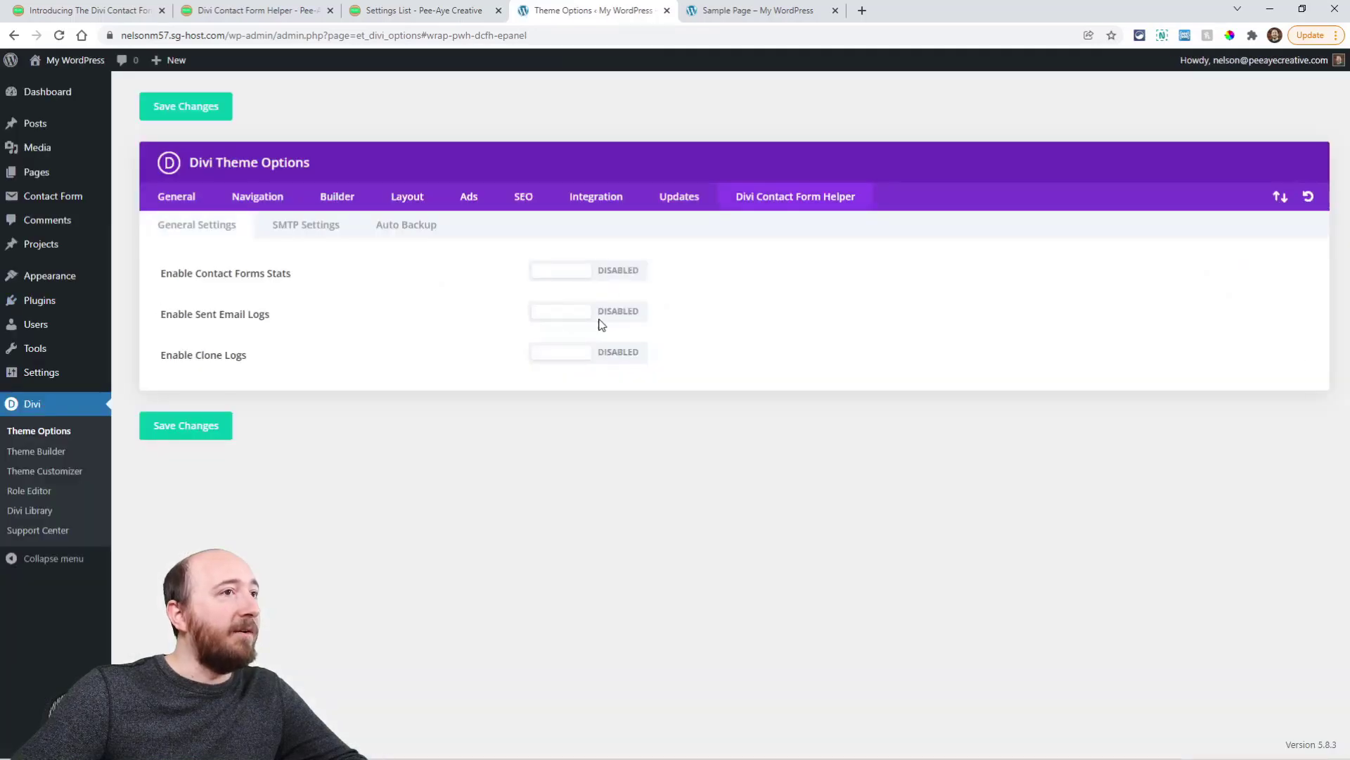
Step: Switch to the Sample Page browser tab and reload it
{"action": "left_click", "coordinate": [719, 13]}
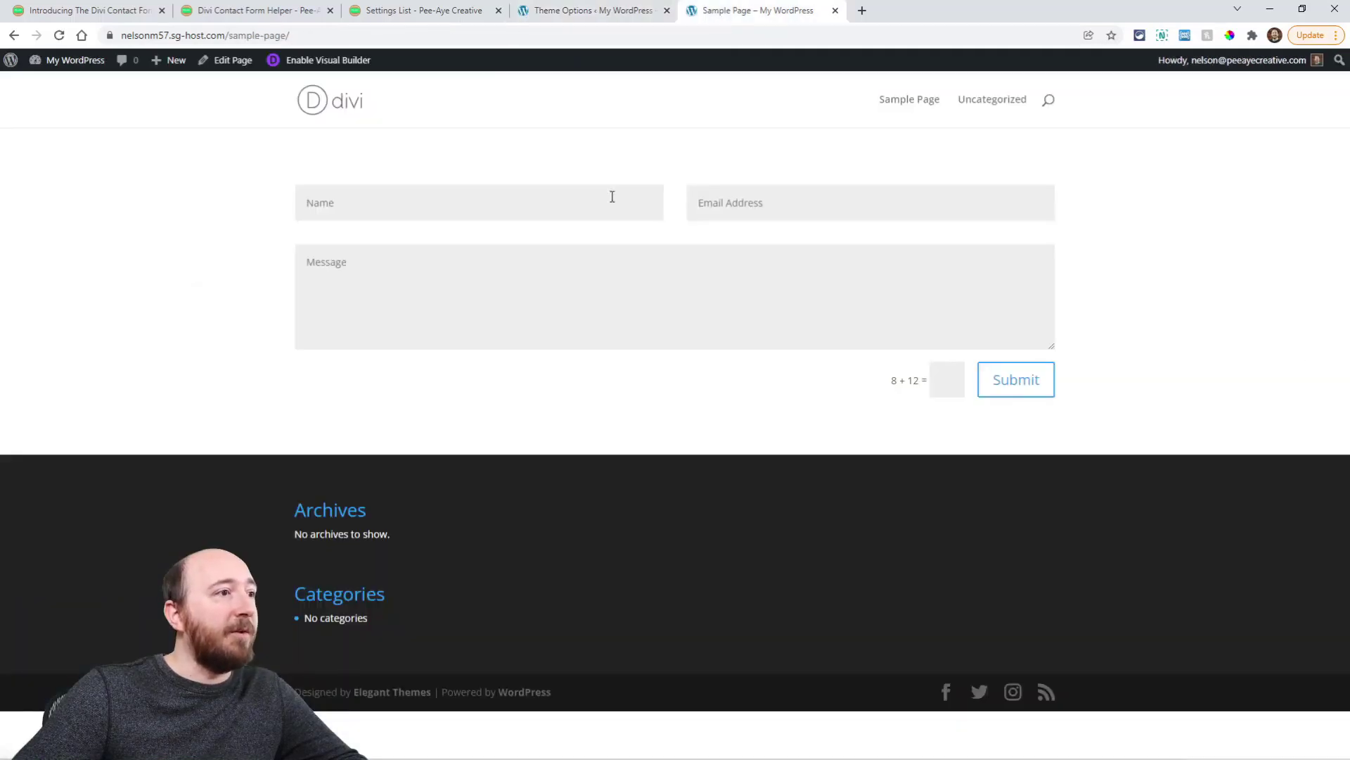
{"action": "left_click", "coordinate": [58, 35]}
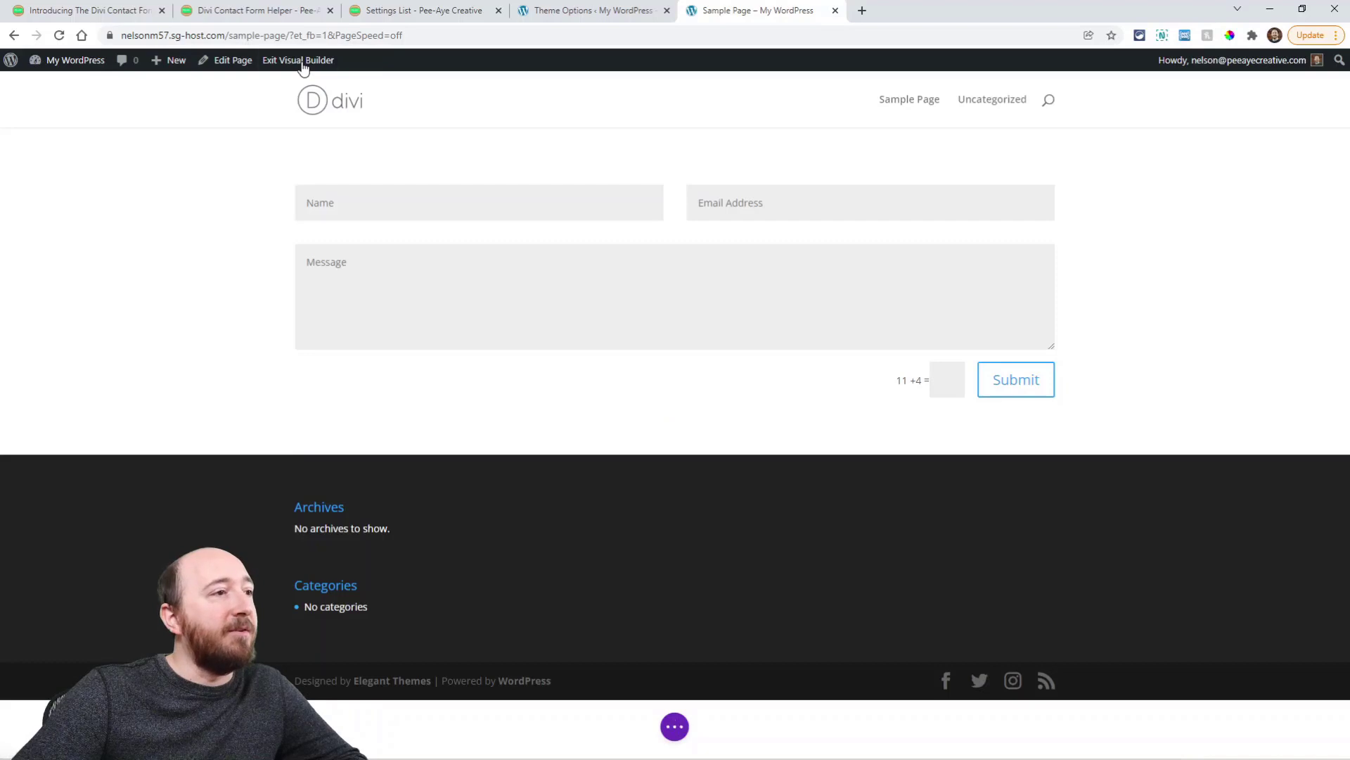
Step: Open the contact form module's settings and enlarge the settings panel
{"action": "mouse_move", "coordinate": [720, 239]}
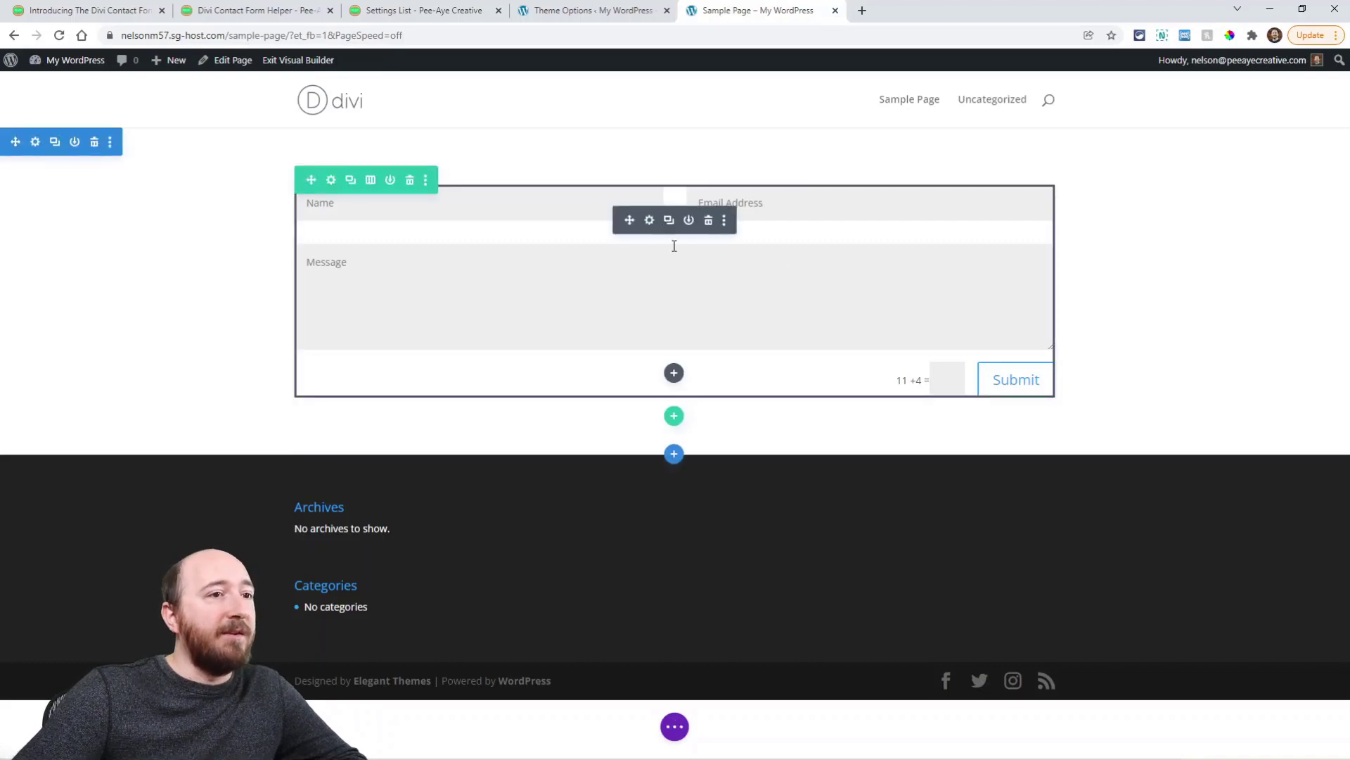
{"action": "left_click", "coordinate": [649, 221]}
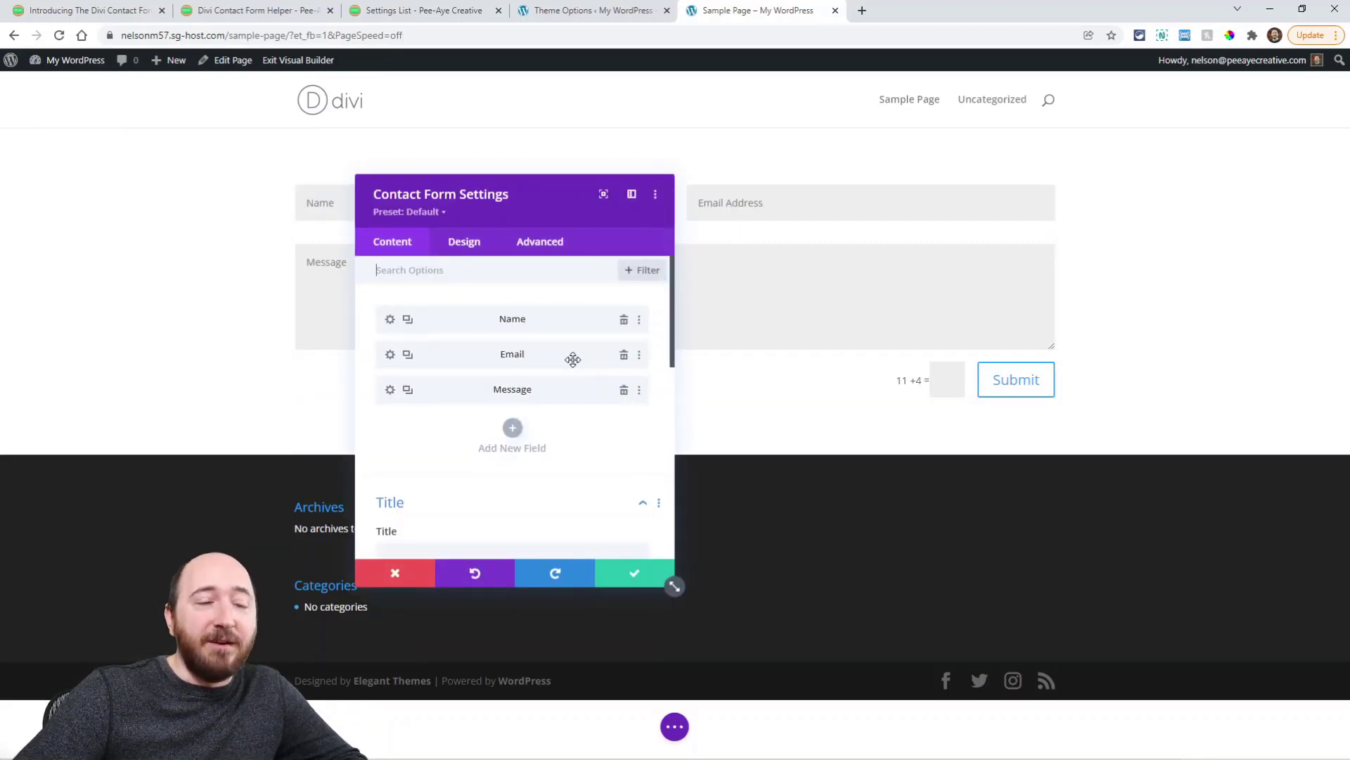
{"action": "scroll", "coordinate": [563, 362], "scroll_direction": "down", "scroll_amount": 5}
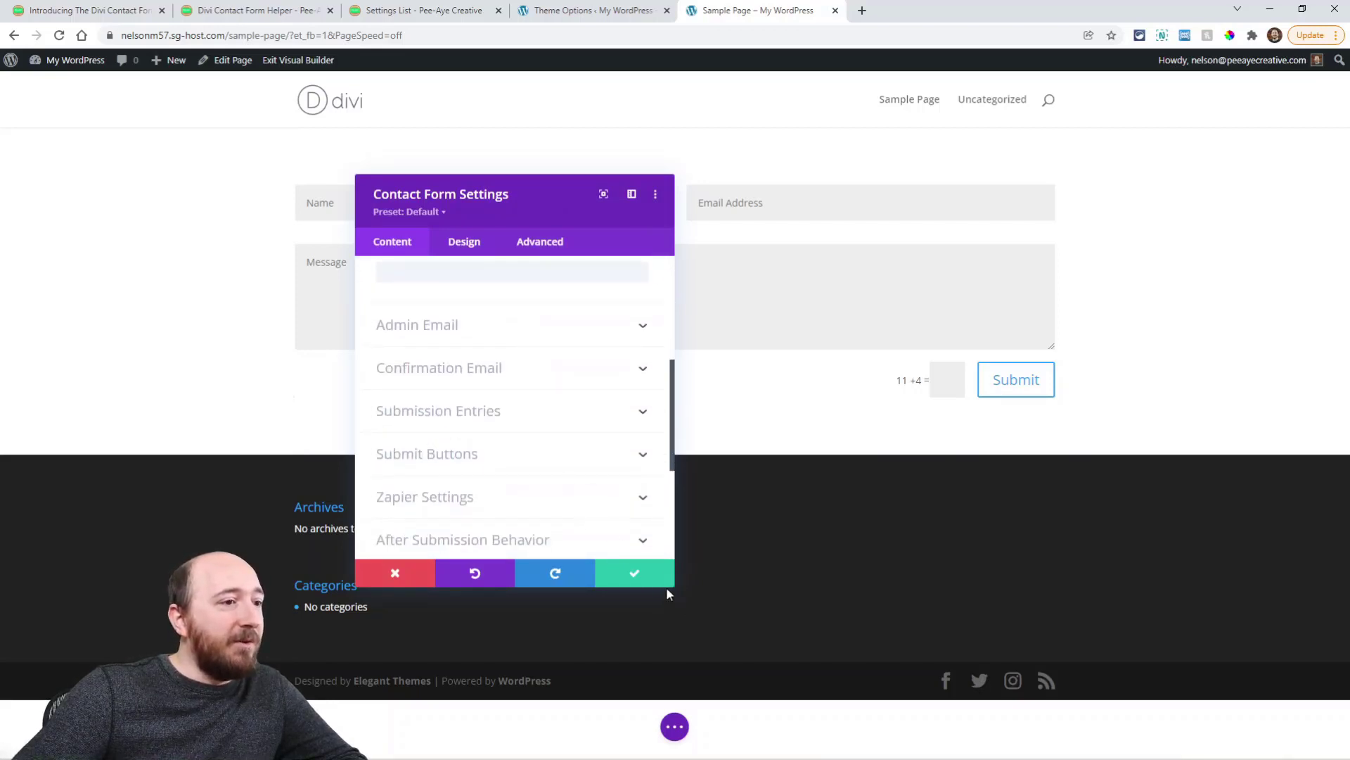
{"action": "left_click_drag", "start_coordinate": [674, 586], "coordinate": [743, 672]}
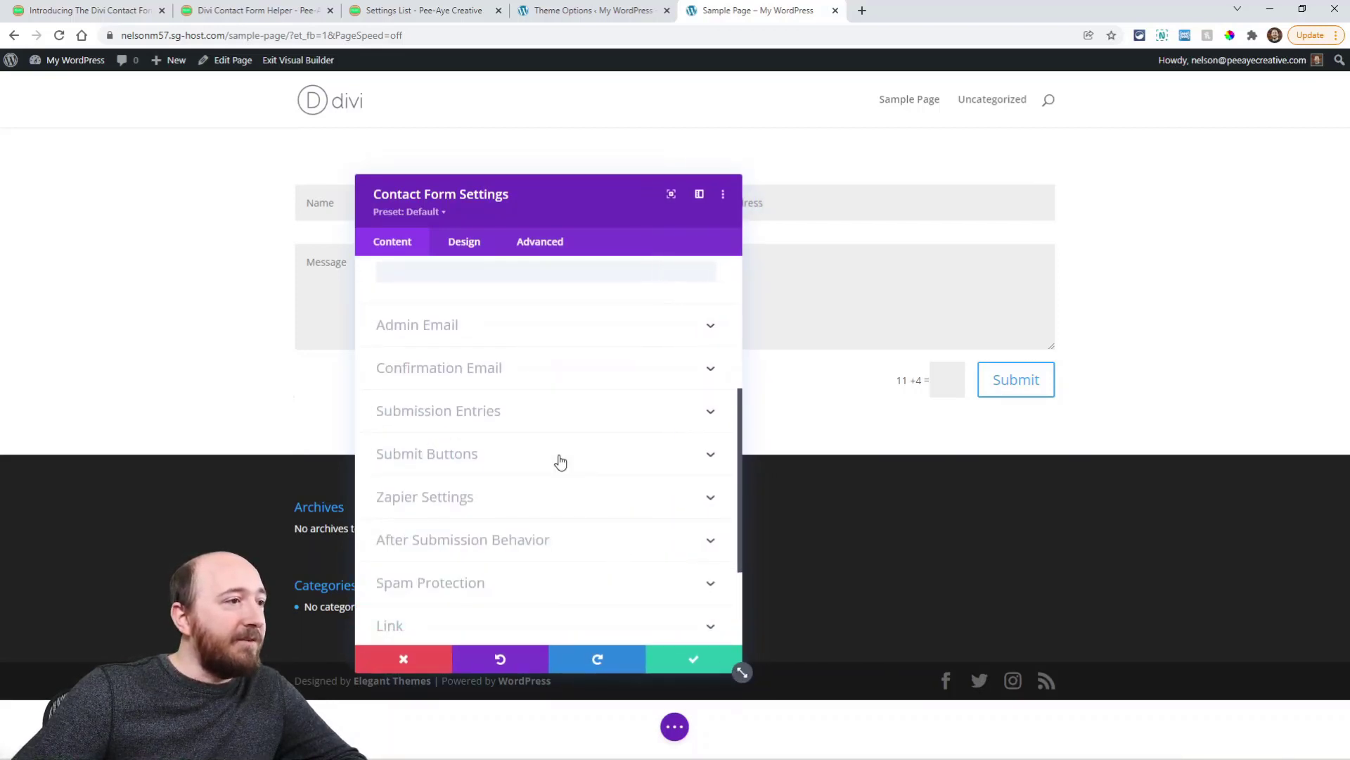
{"action": "scroll", "coordinate": [534, 429], "scroll_direction": "up", "scroll_amount": 4}
{"action": "scroll", "coordinate": [454, 429], "scroll_direction": "down", "scroll_amount": 3}
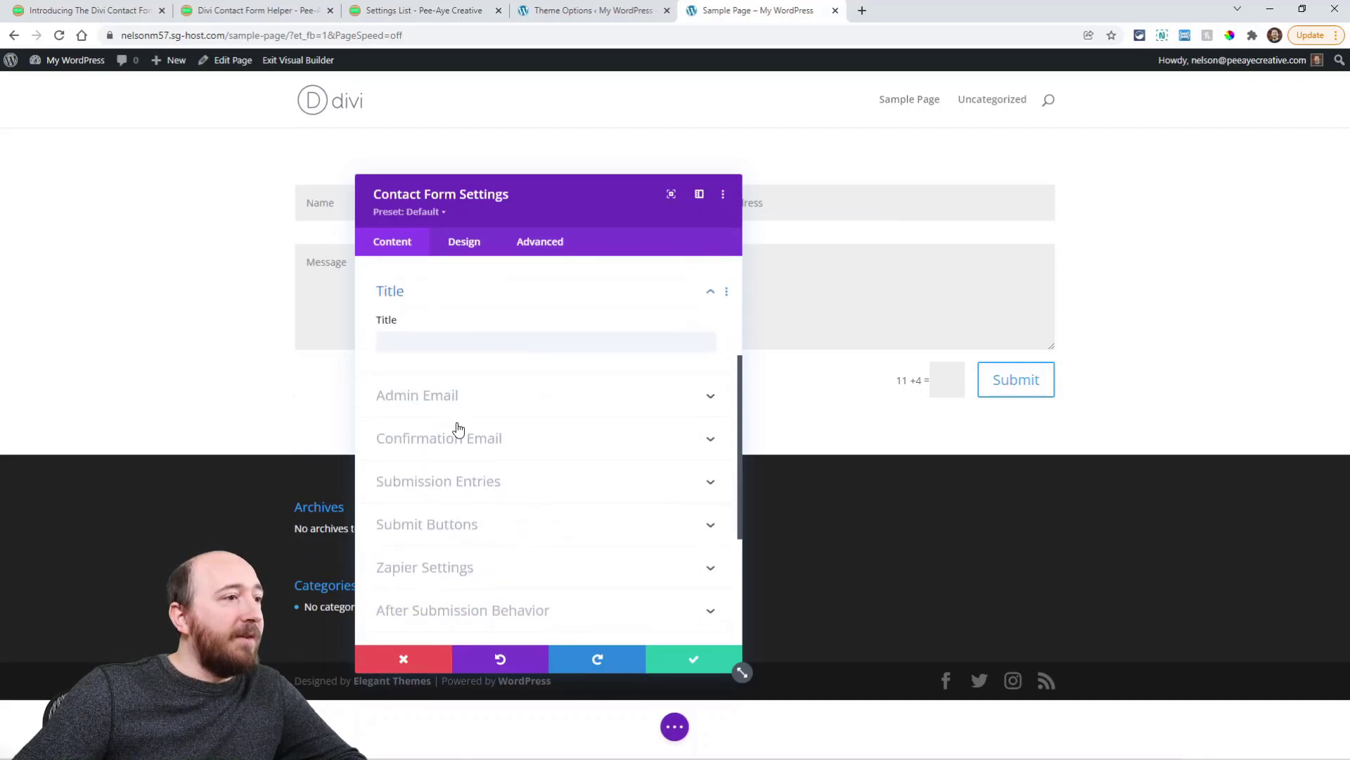
Step: Review the Admin Email address, message and subject fields, then expand Confirmation Email
{"action": "left_click", "coordinate": [415, 394]}
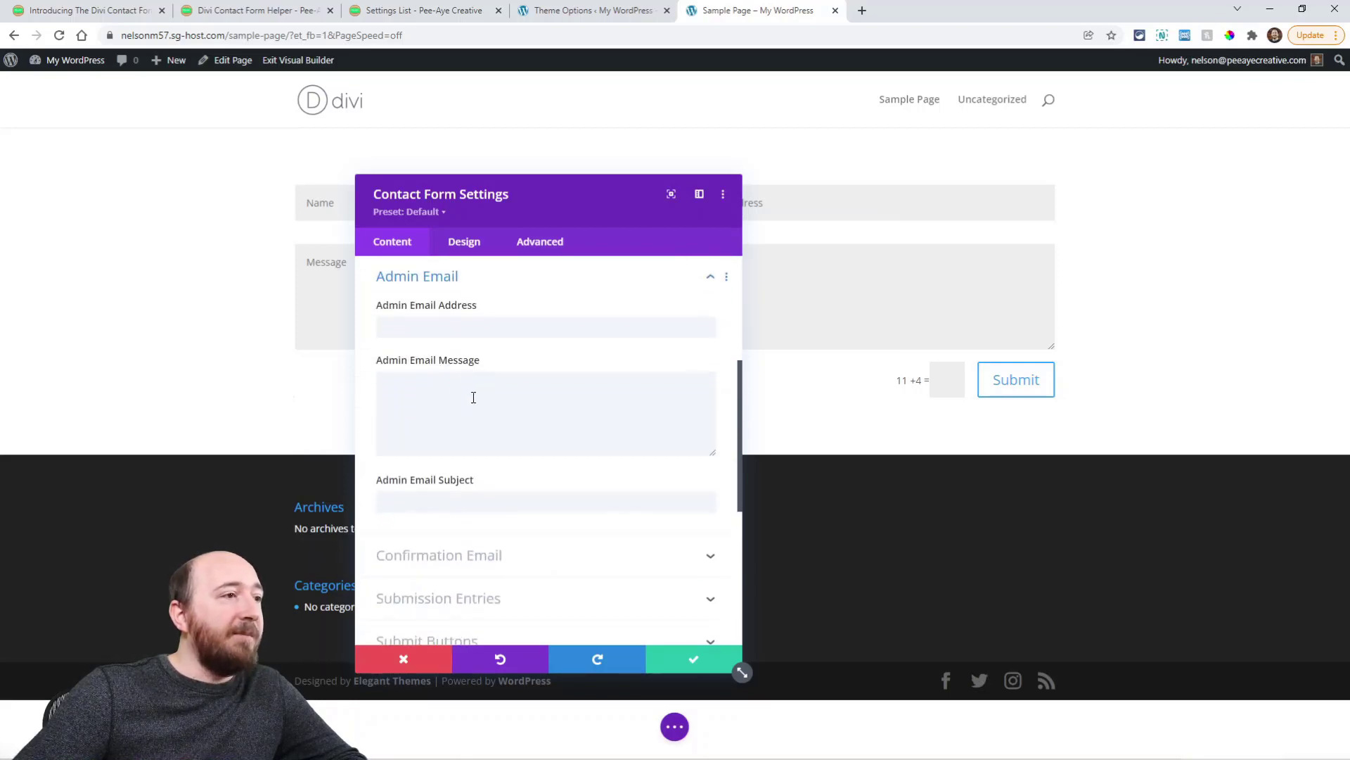
{"action": "left_click", "coordinate": [403, 329]}
{"action": "left_click", "coordinate": [588, 370]}
{"action": "left_click", "coordinate": [454, 391]}
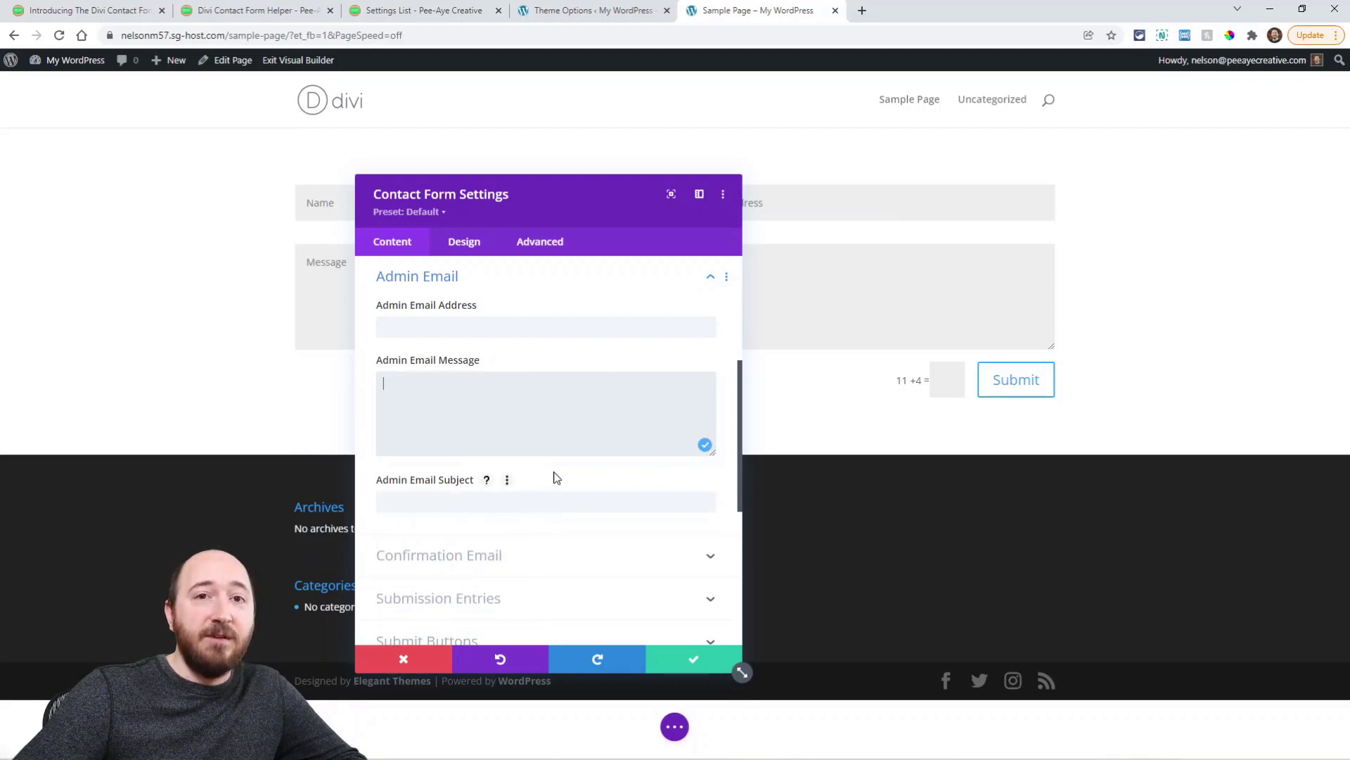
{"action": "scroll", "coordinate": [557, 422], "scroll_direction": "down", "scroll_amount": 1}
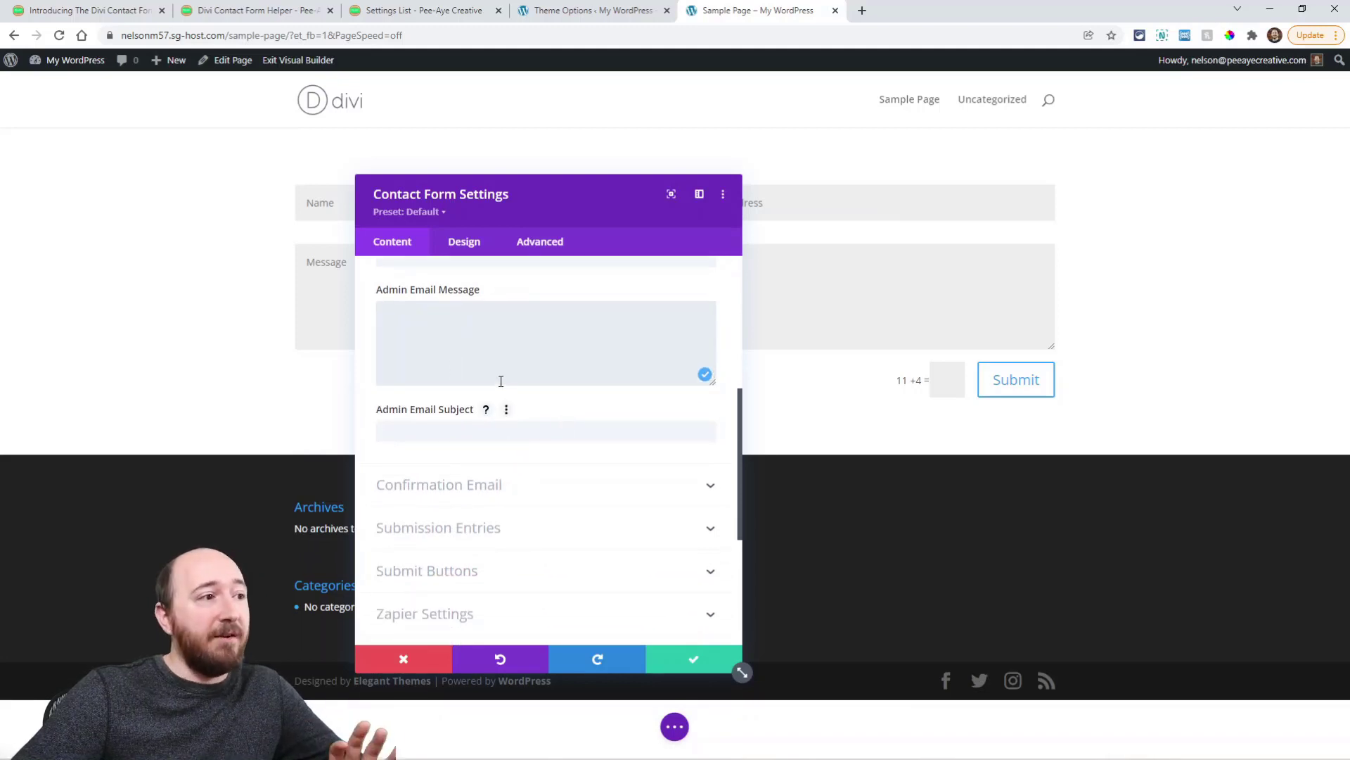
{"action": "left_click", "coordinate": [428, 432]}
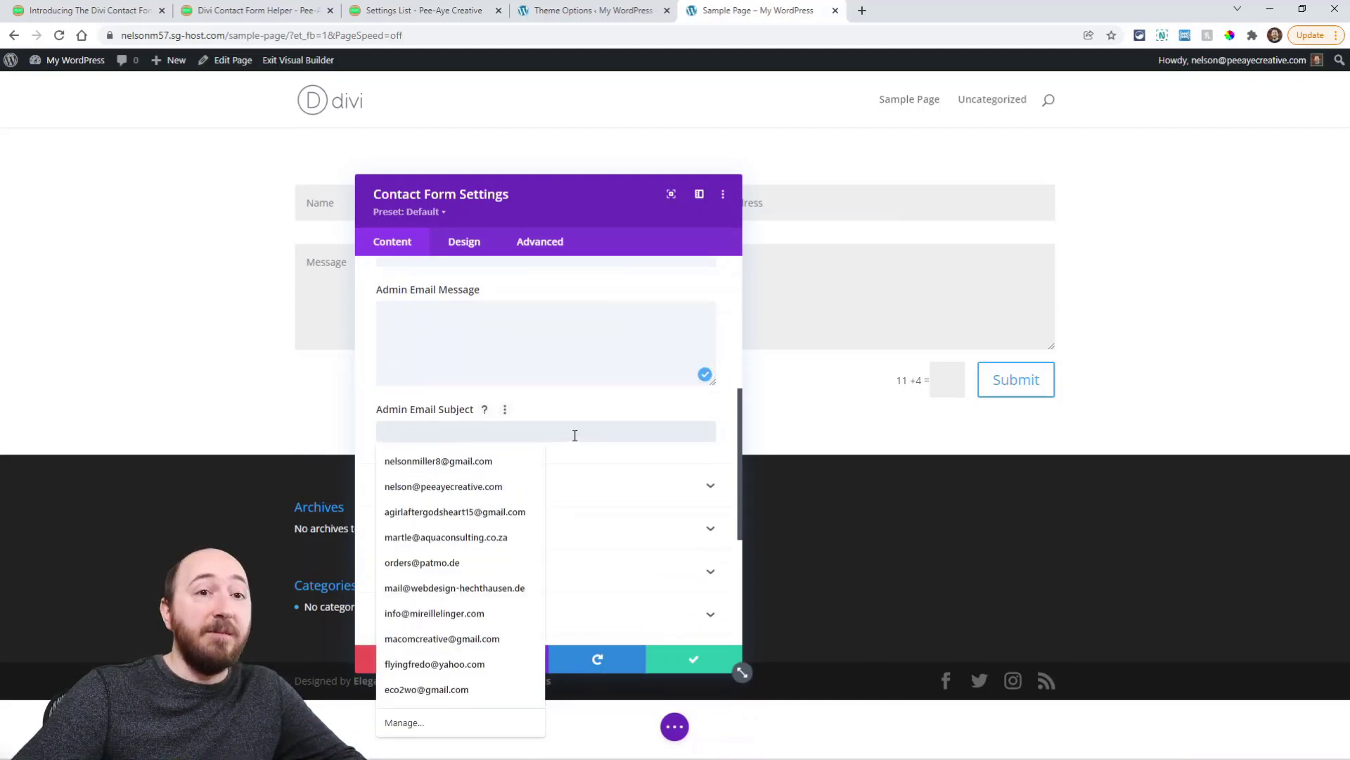
{"action": "left_click", "coordinate": [593, 350]}
{"action": "left_click", "coordinate": [469, 487]}
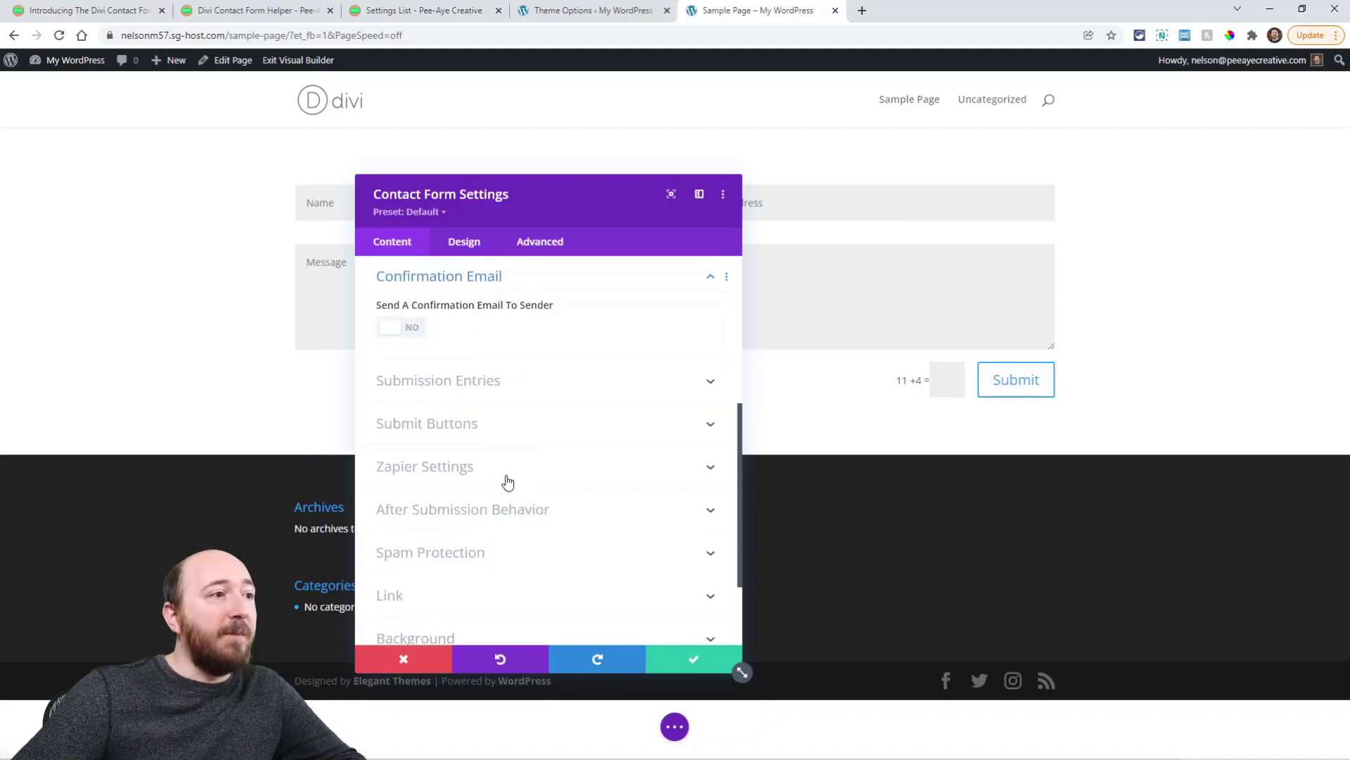
Step: Set Send A Confirmation Email To Sender to YES and check its message box
{"action": "left_click", "coordinate": [397, 328]}
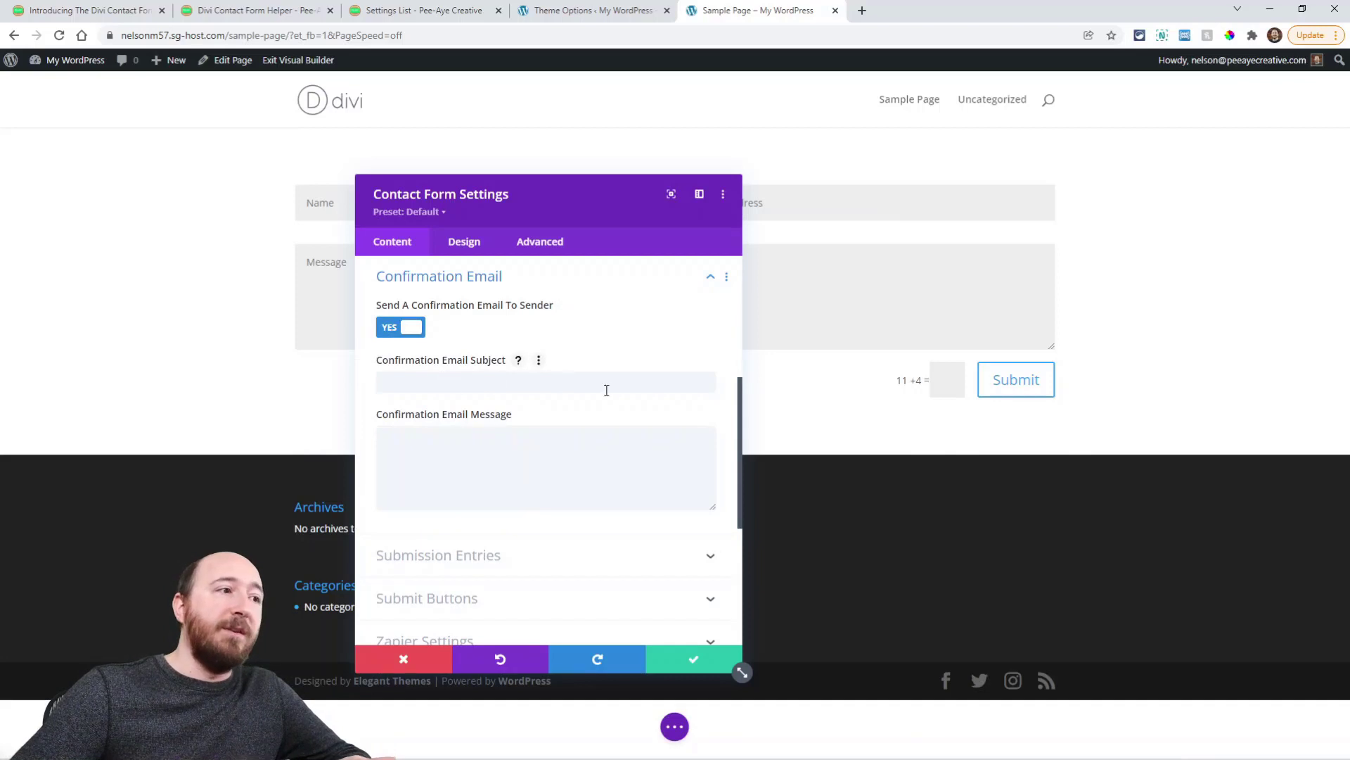
{"action": "left_click", "coordinate": [468, 455]}
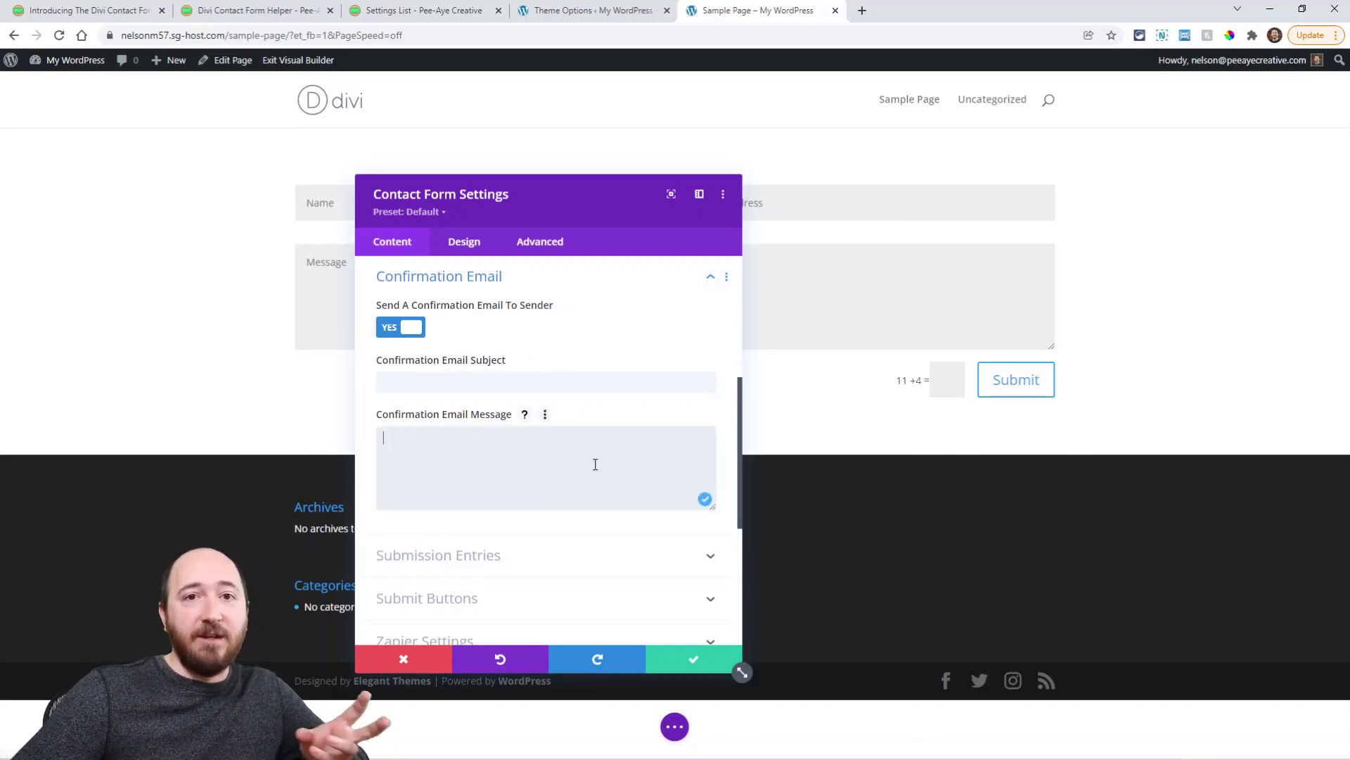
{"action": "scroll", "coordinate": [603, 416], "scroll_direction": "down", "scroll_amount": 2}
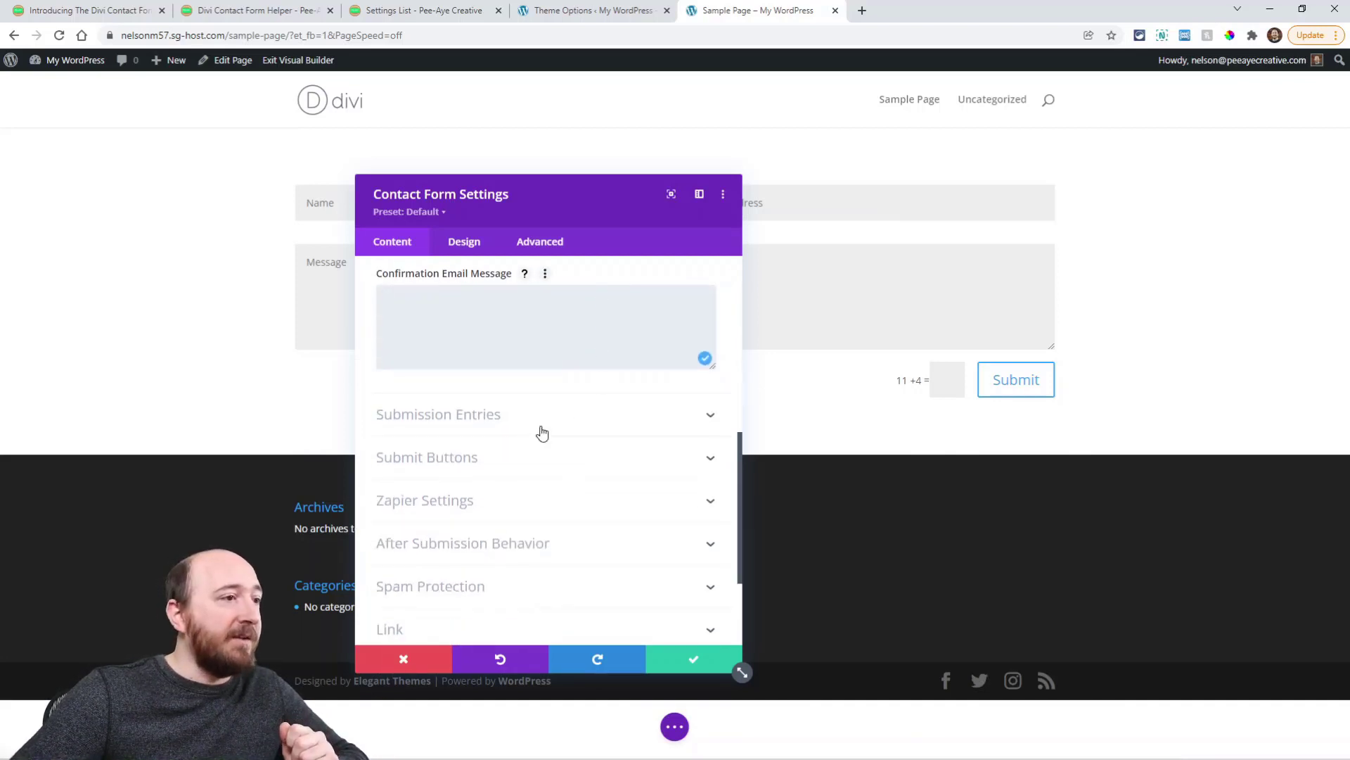
Step: In Submission Entries, toggle Send File Uploads off and back on, then expand Submit Buttons
{"action": "left_click", "coordinate": [419, 421]}
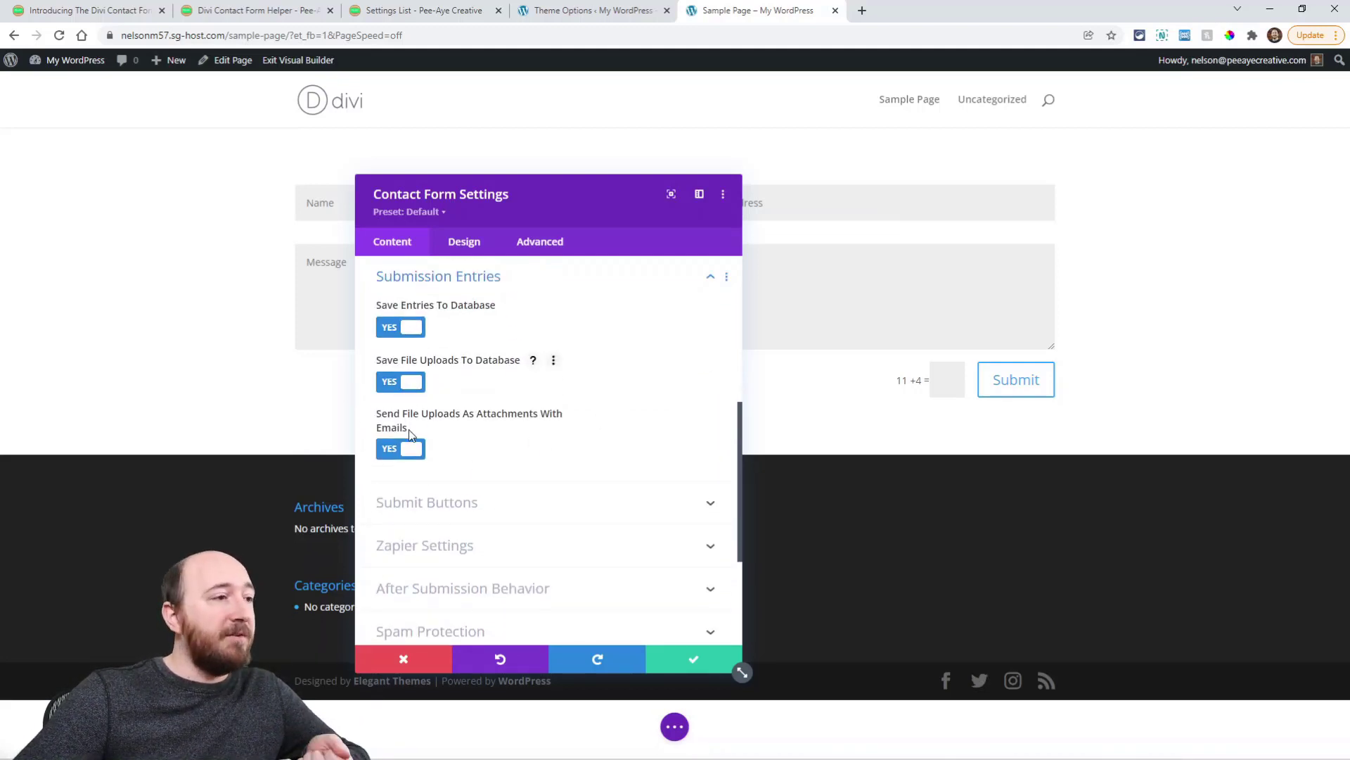
{"action": "left_click", "coordinate": [398, 454]}
{"action": "left_click", "coordinate": [394, 452]}
{"action": "scroll", "coordinate": [555, 467], "scroll_direction": "down", "scroll_amount": 2}
{"action": "left_click", "coordinate": [463, 373]}
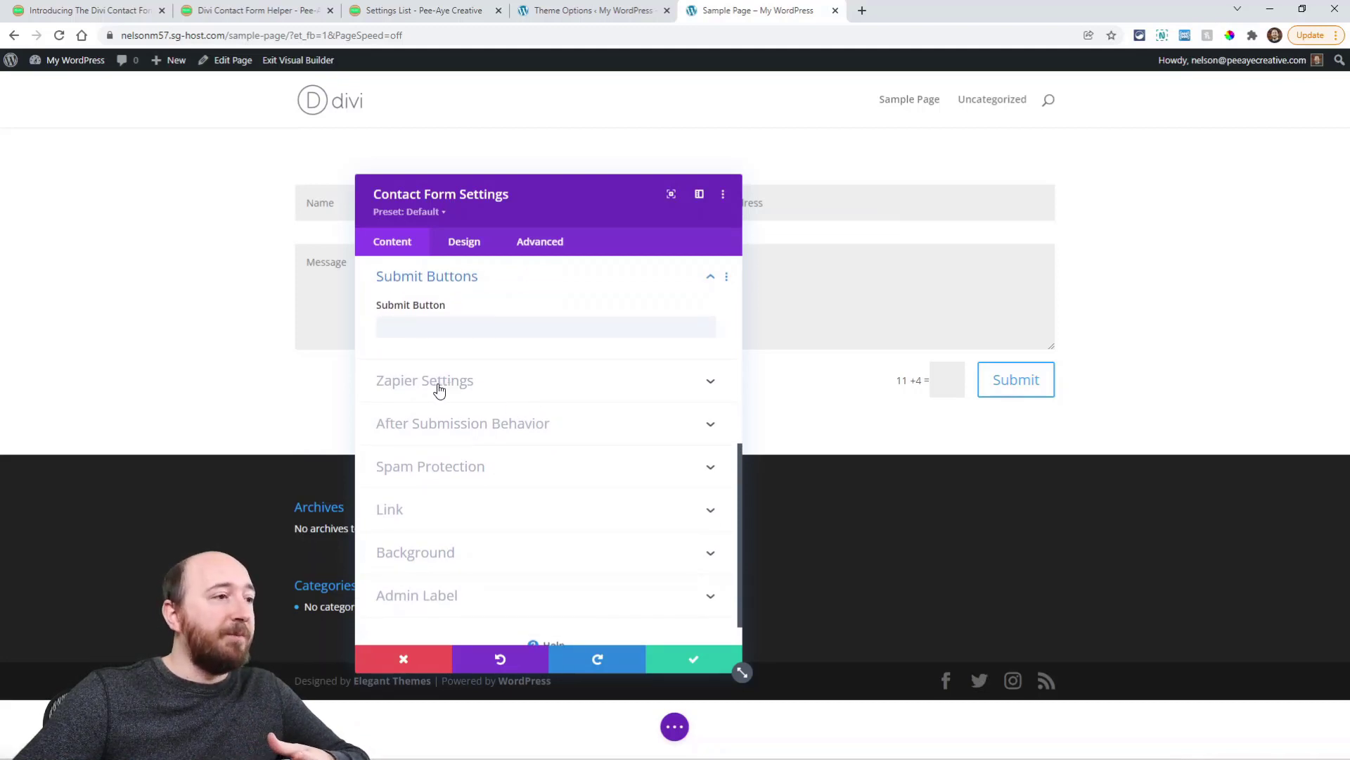
Step: Enable Use Zapier Email Parser and view the mailbox address help
{"action": "left_click", "coordinate": [411, 385]}
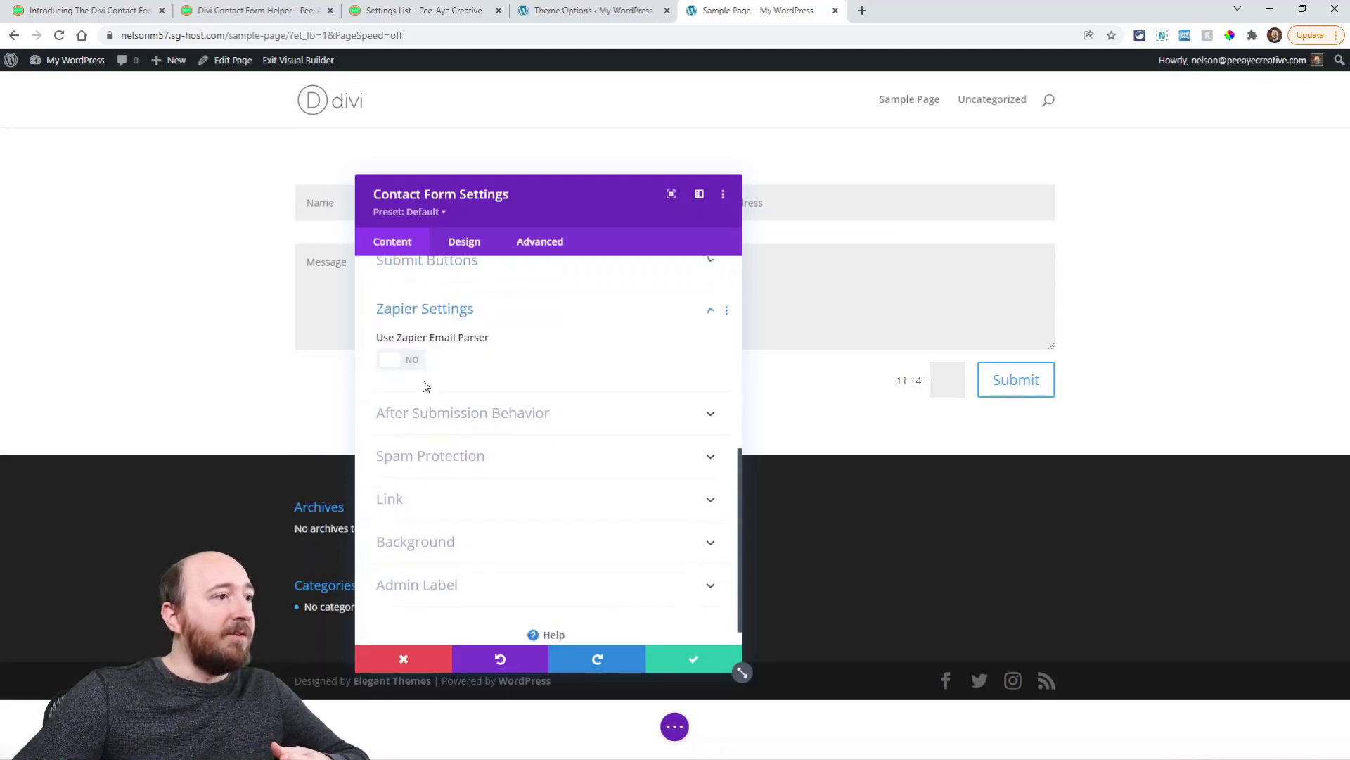
{"action": "left_click", "coordinate": [408, 336]}
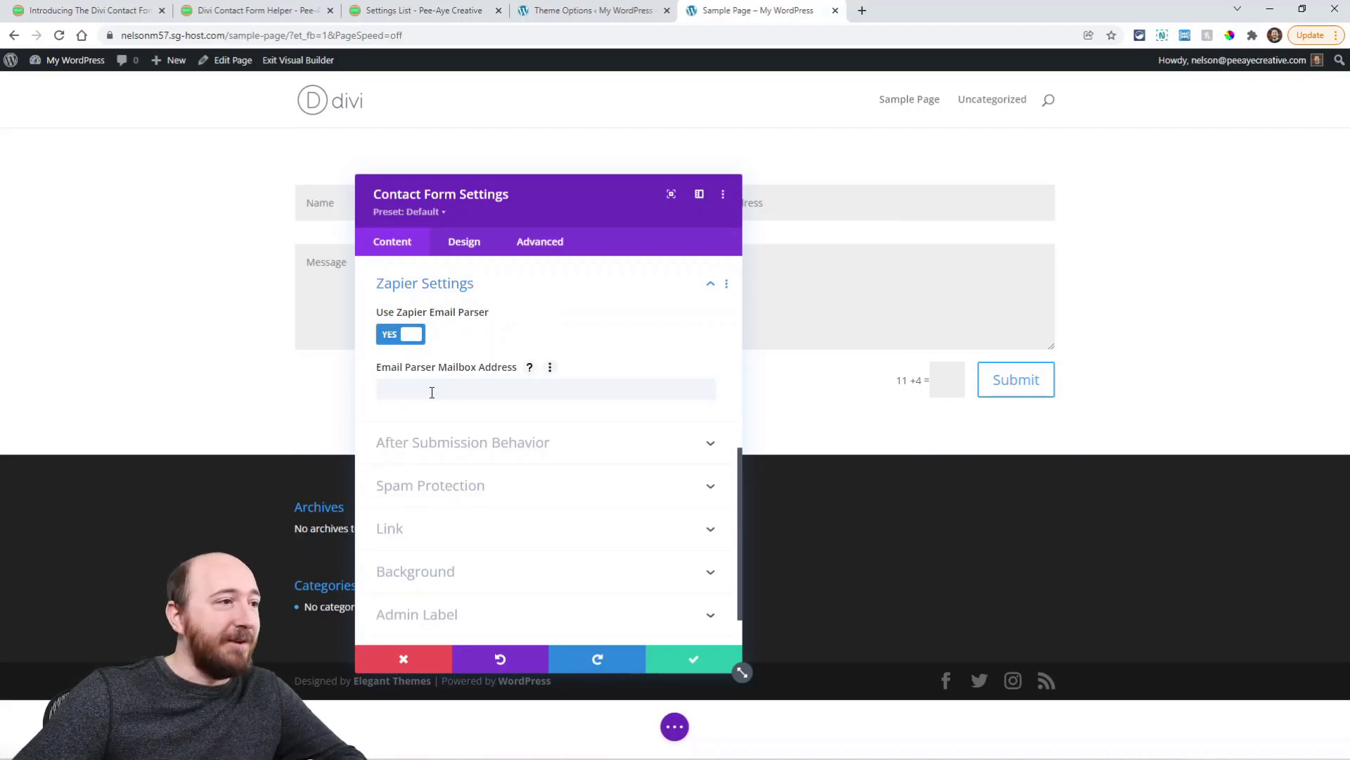
{"action": "left_click", "coordinate": [530, 366]}
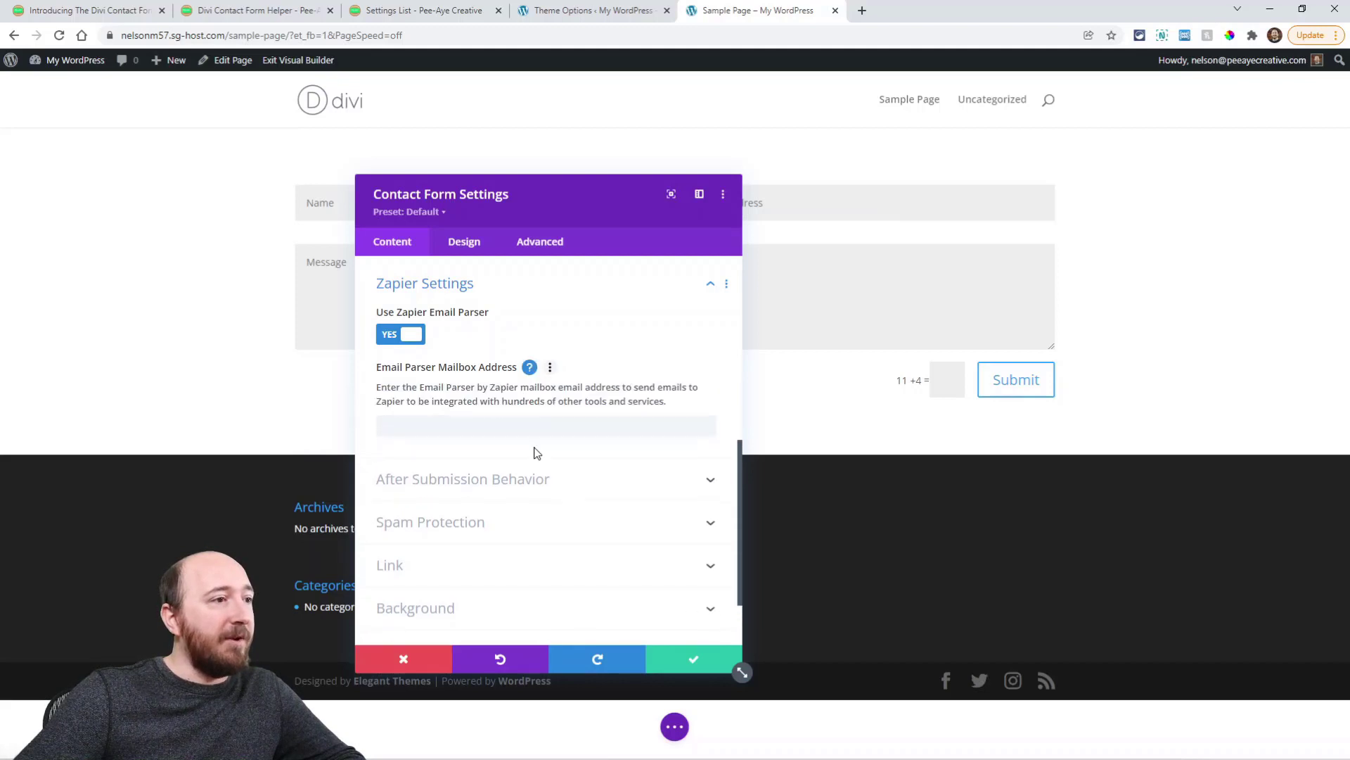
{"action": "left_click", "coordinate": [530, 368]}
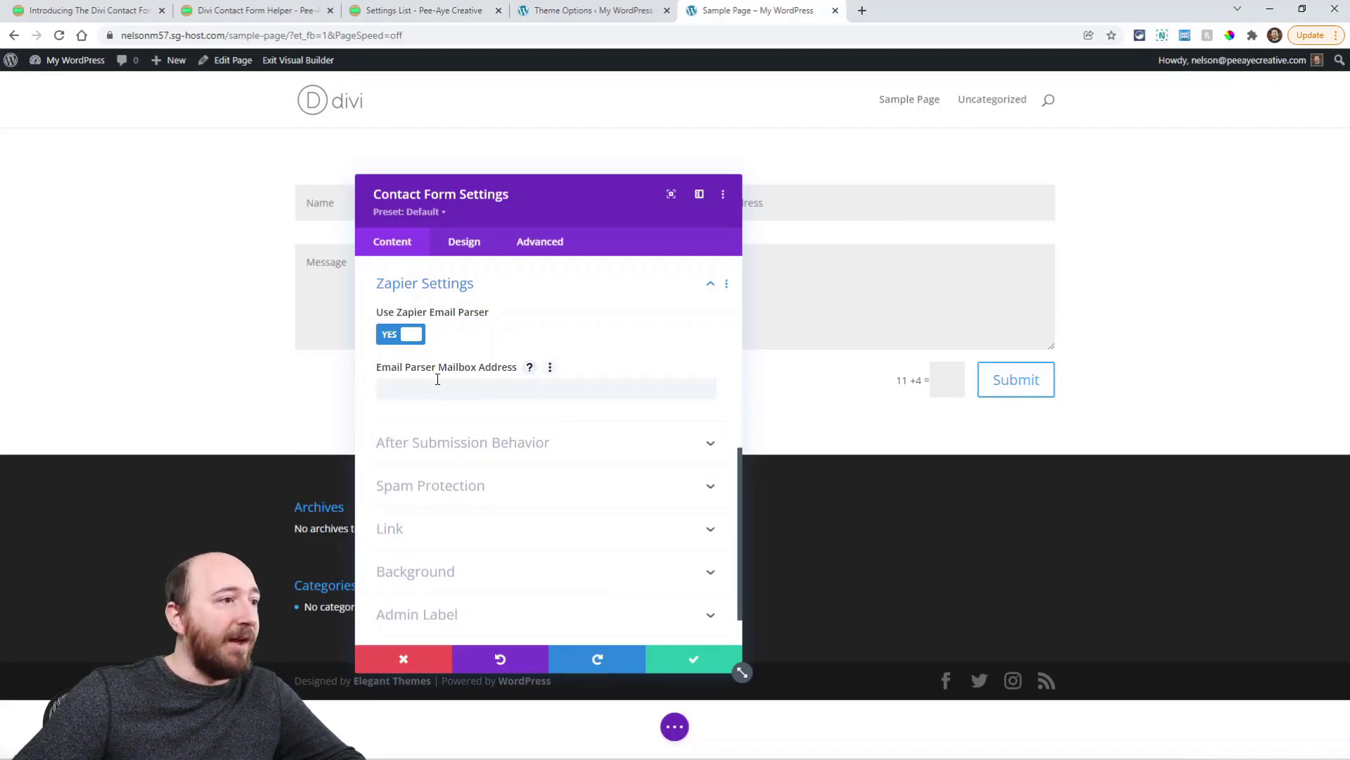
Step: Enable a success button linking to a Page in the same tab, and turn on Redirect URL
{"action": "left_click", "coordinate": [430, 447]}
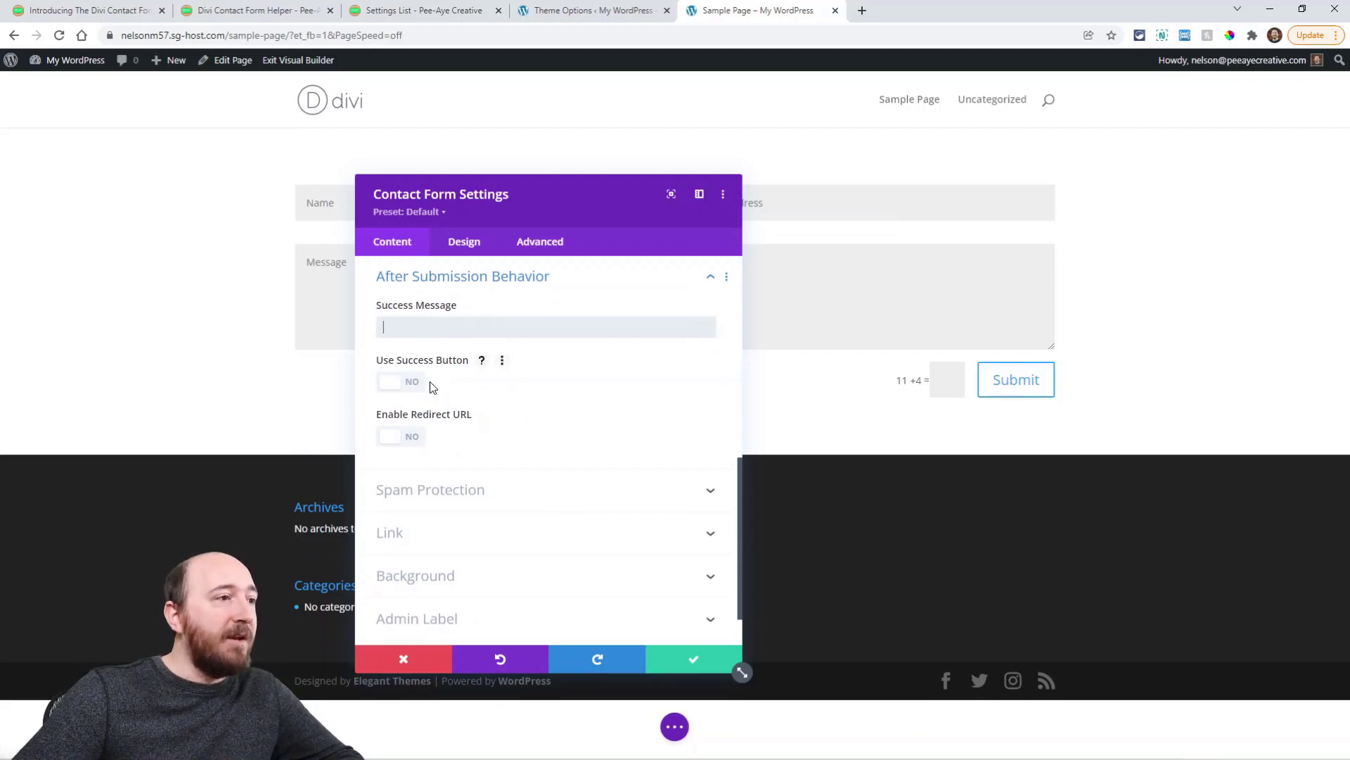
{"action": "left_click", "coordinate": [399, 384]}
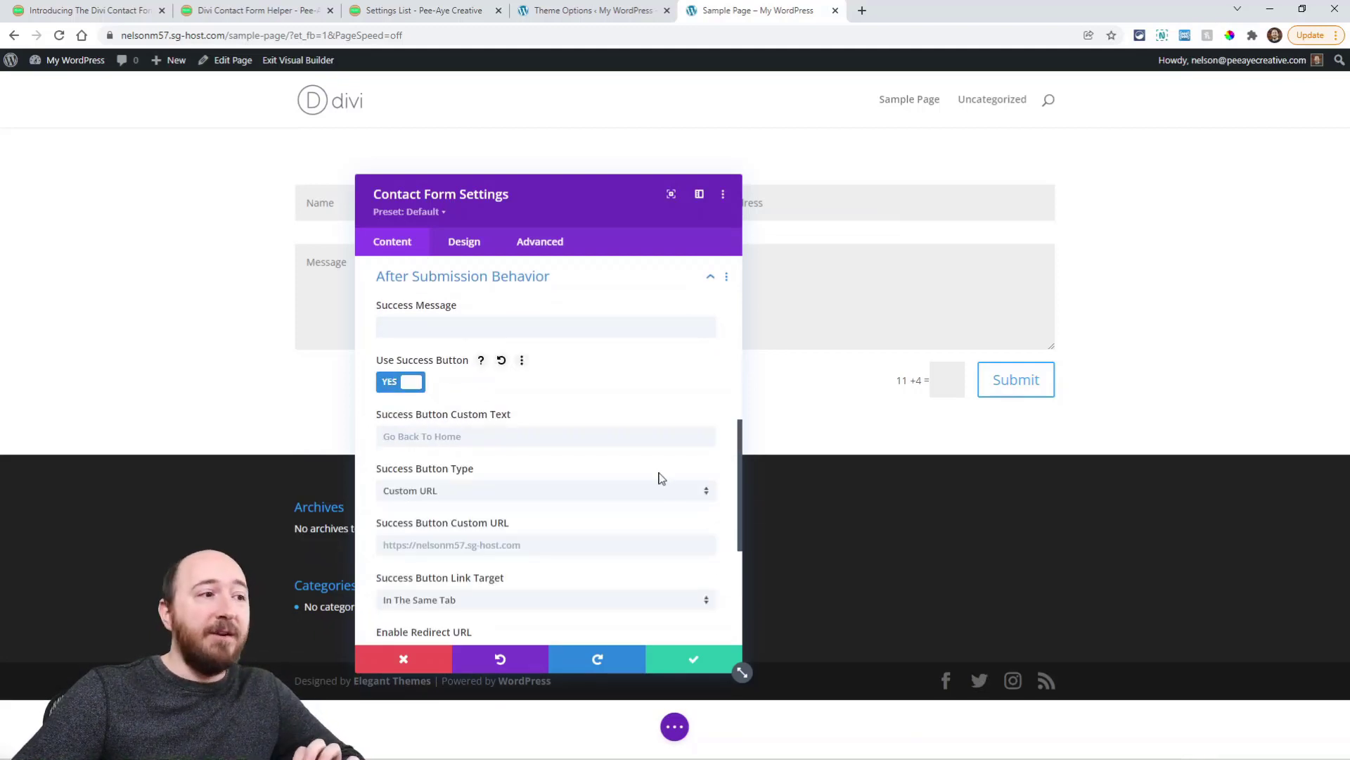
{"action": "scroll", "coordinate": [539, 468], "scroll_direction": "down", "scroll_amount": 2}
{"action": "left_click", "coordinate": [430, 352]}
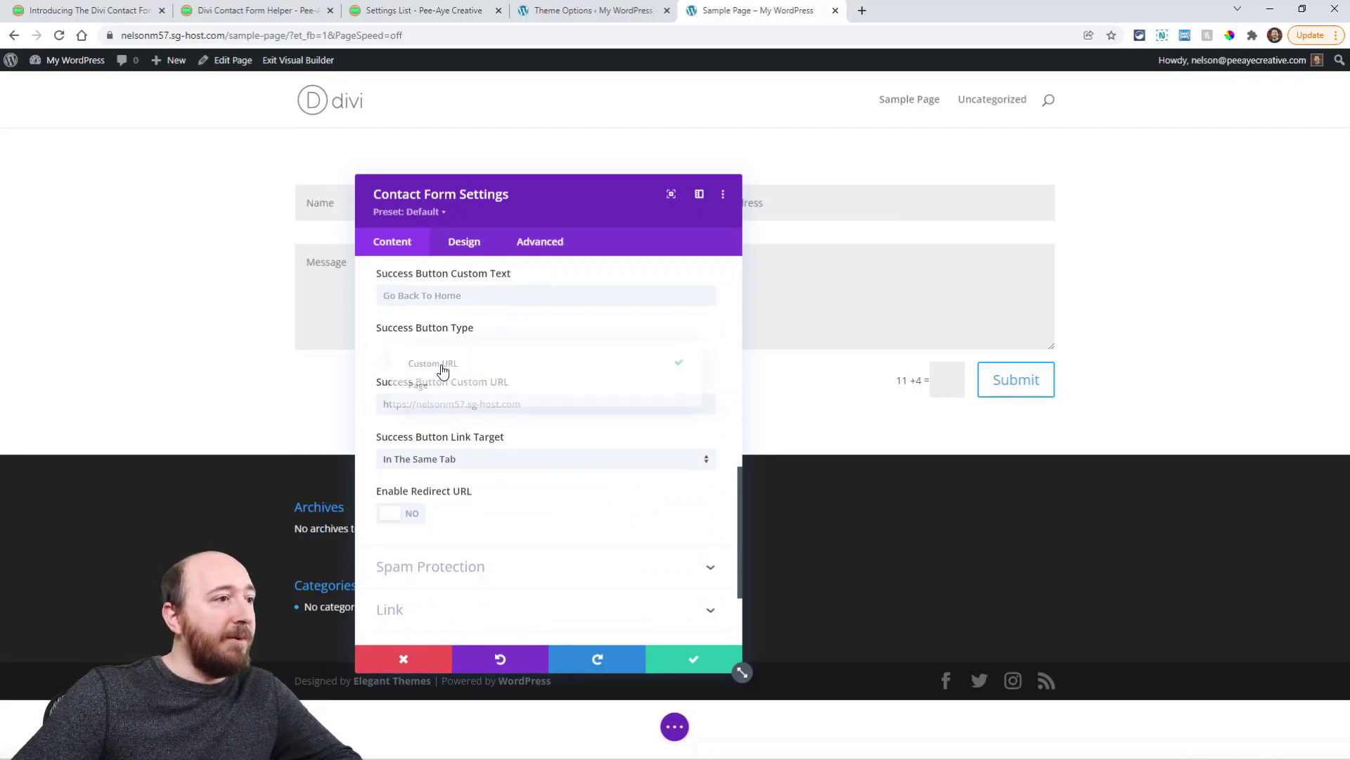
{"action": "left_click", "coordinate": [441, 399]}
{"action": "left_click", "coordinate": [443, 462]}
{"action": "left_click", "coordinate": [622, 440]}
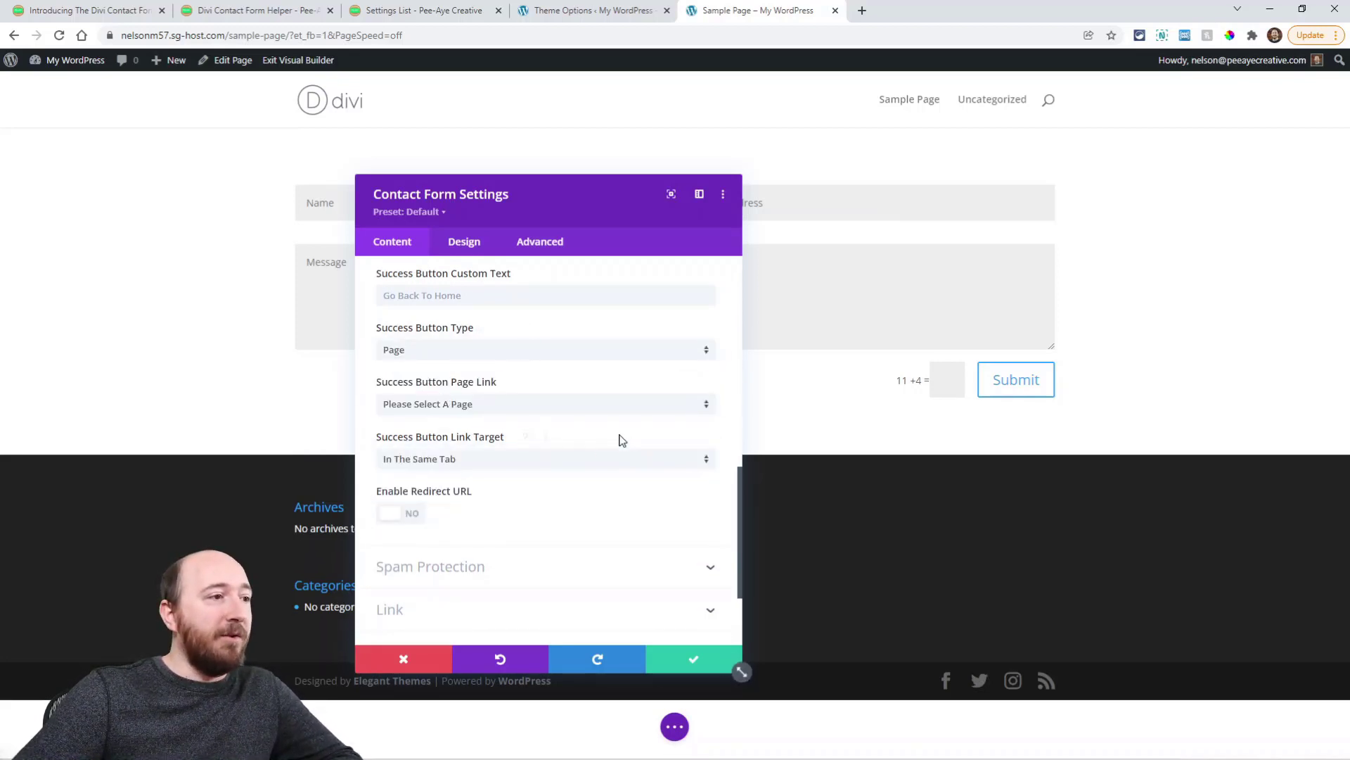
{"action": "left_click", "coordinate": [422, 514]}
Step: Scroll down to expand the Admin Label options
{"action": "scroll", "coordinate": [563, 464], "scroll_direction": "down", "scroll_amount": 3}
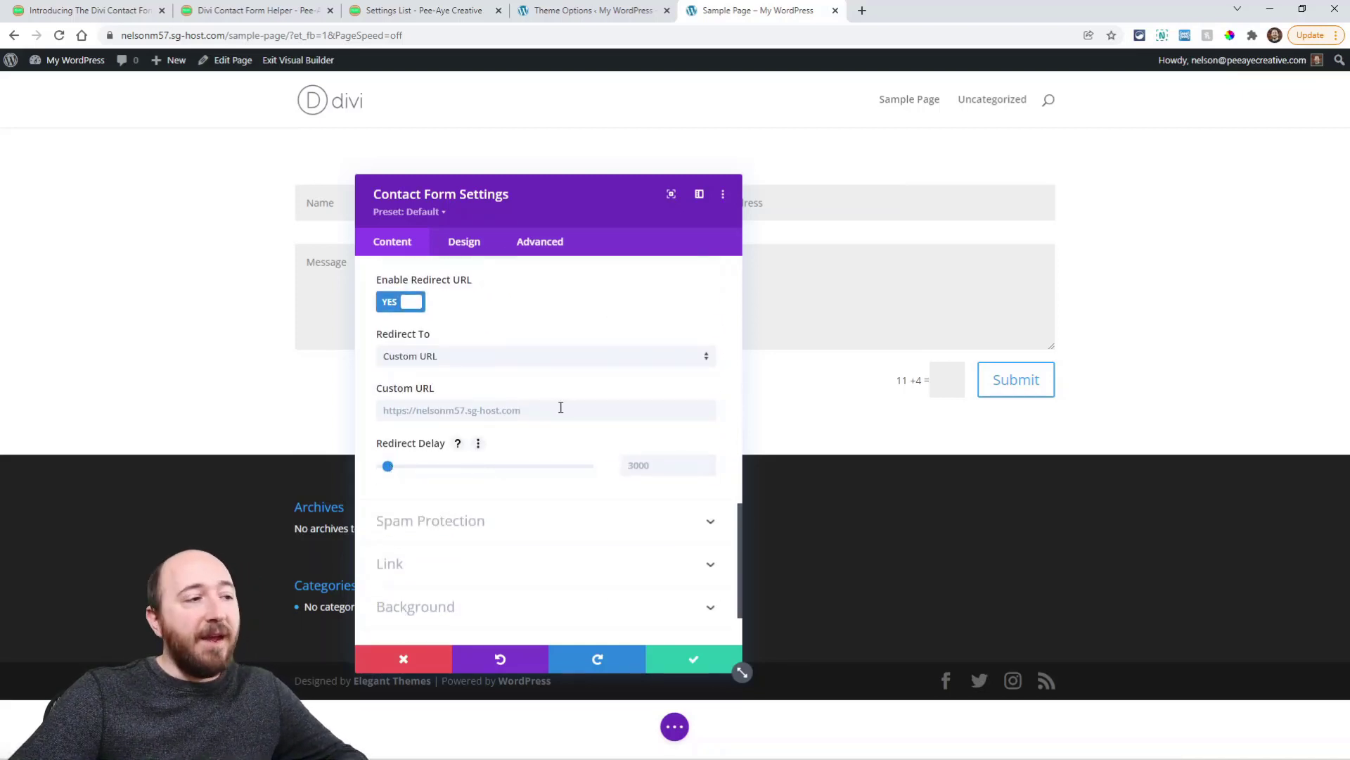
{"action": "scroll", "coordinate": [557, 419], "scroll_direction": "down", "scroll_amount": 1}
{"action": "scroll", "coordinate": [557, 419], "scroll_direction": "down", "scroll_amount": 2}
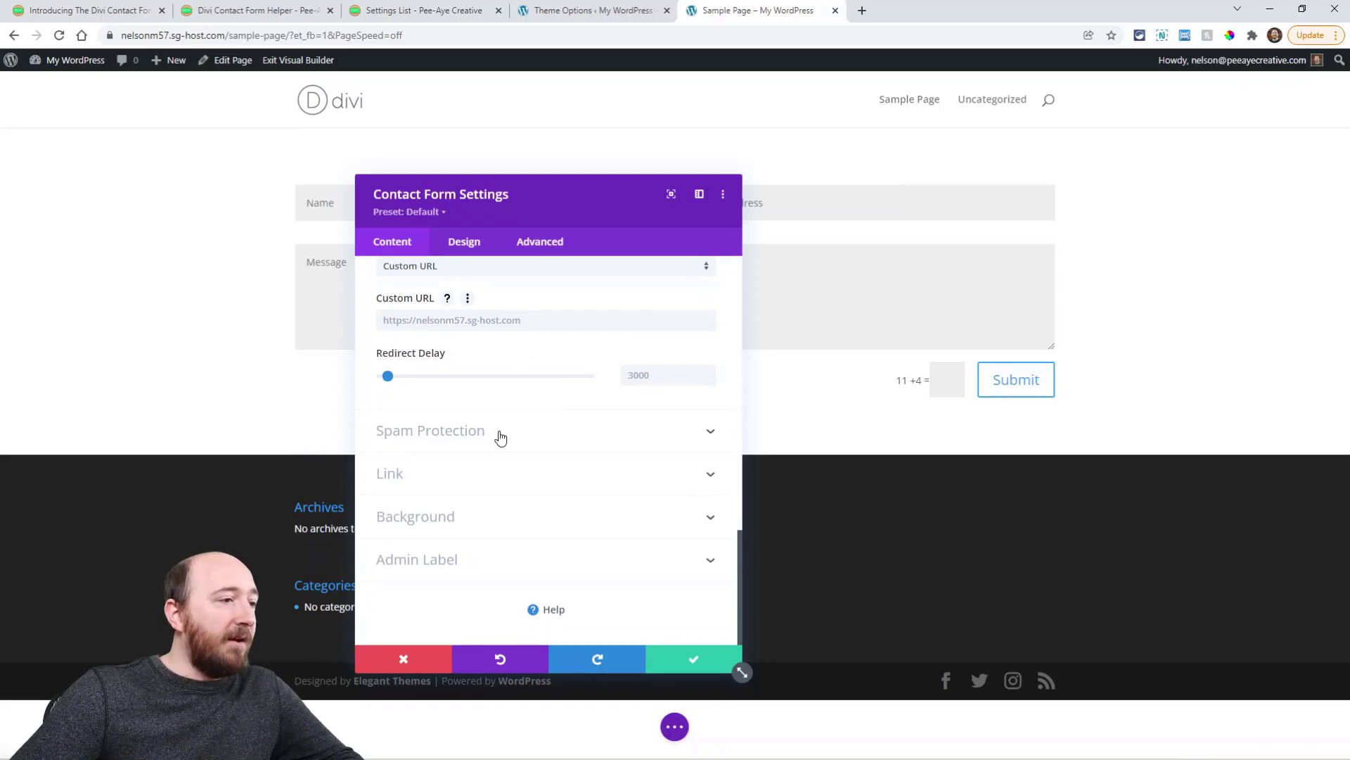
{"action": "left_click", "coordinate": [431, 560]}
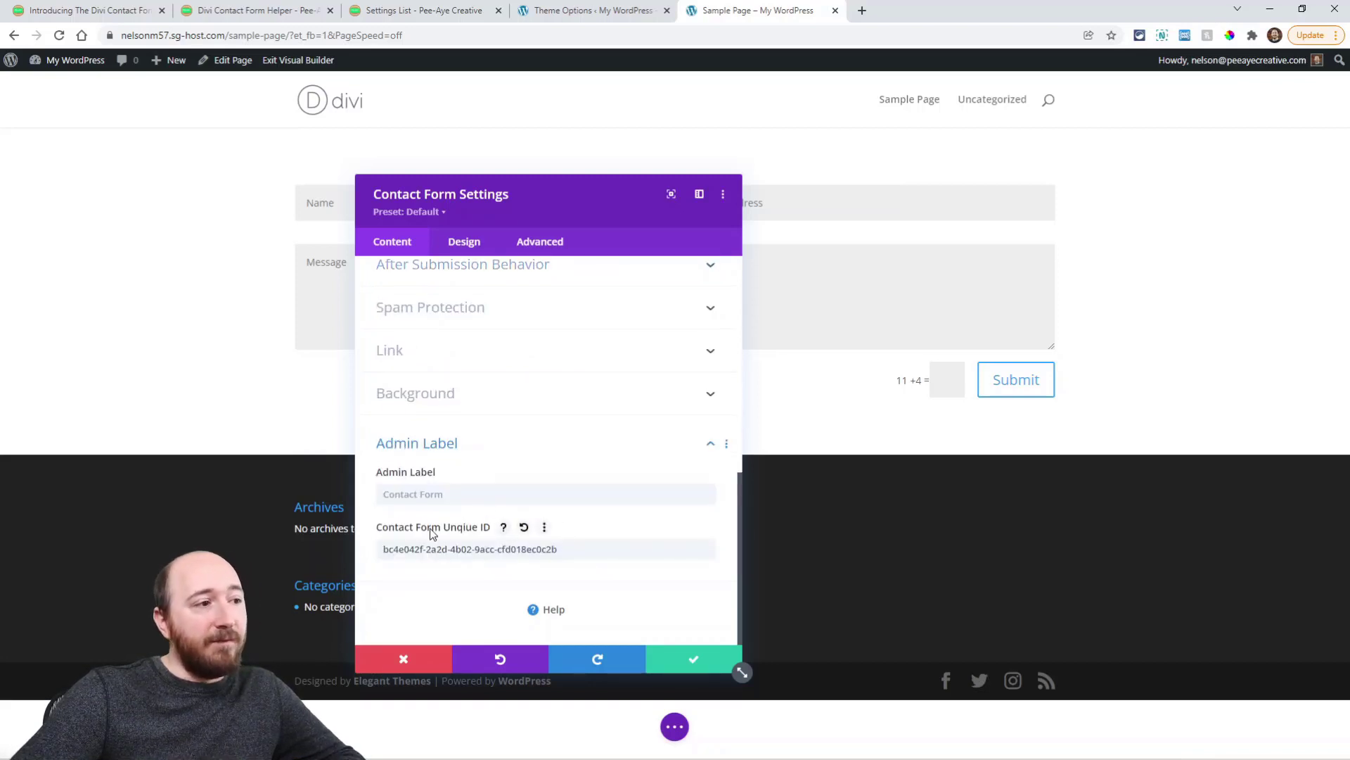
{"action": "scroll", "coordinate": [467, 482], "scroll_direction": "up", "scroll_amount": 2}
{"action": "scroll", "coordinate": [467, 553], "scroll_direction": "down", "scroll_amount": 2}
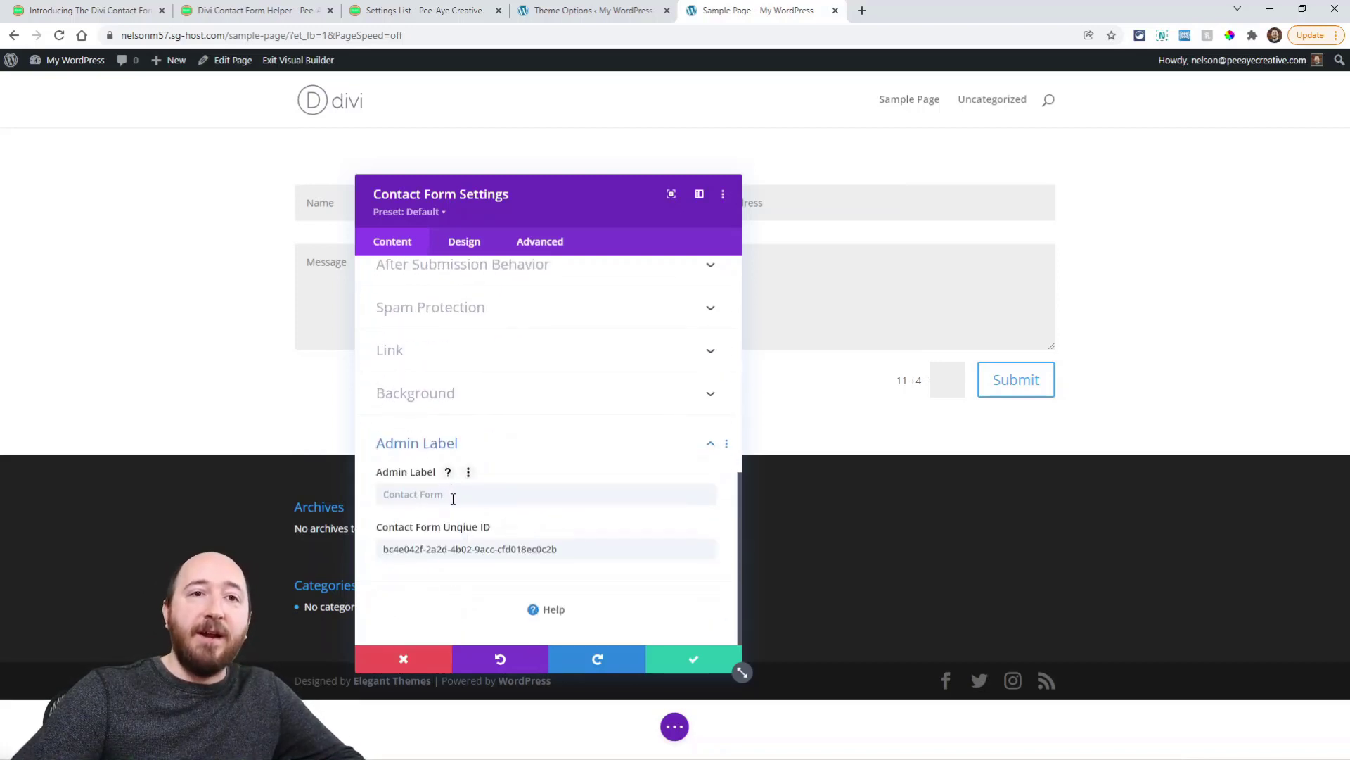
{"action": "scroll", "coordinate": [453, 498], "scroll_direction": "up", "scroll_amount": 7}
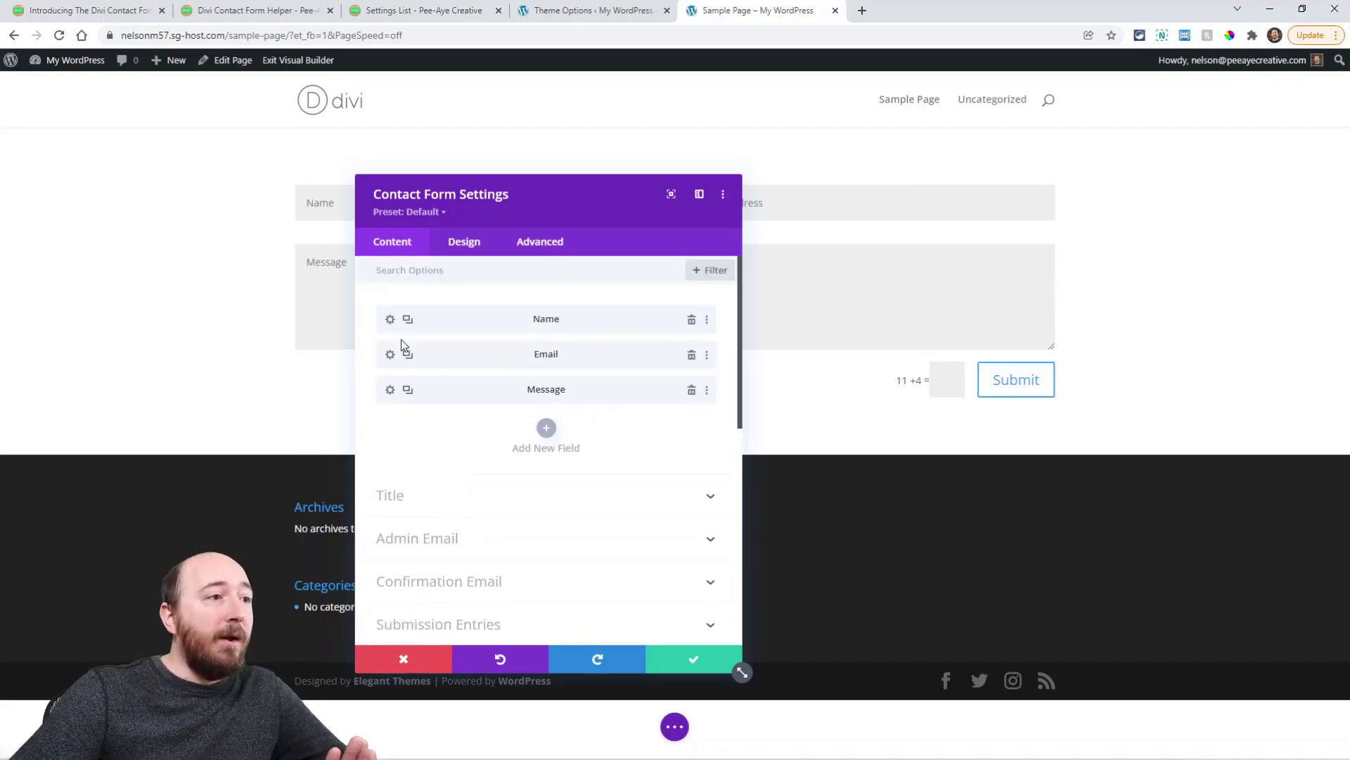
Step: Add a new field and toggle Use As File Upload Field on, then off
{"action": "left_click", "coordinate": [545, 430]}
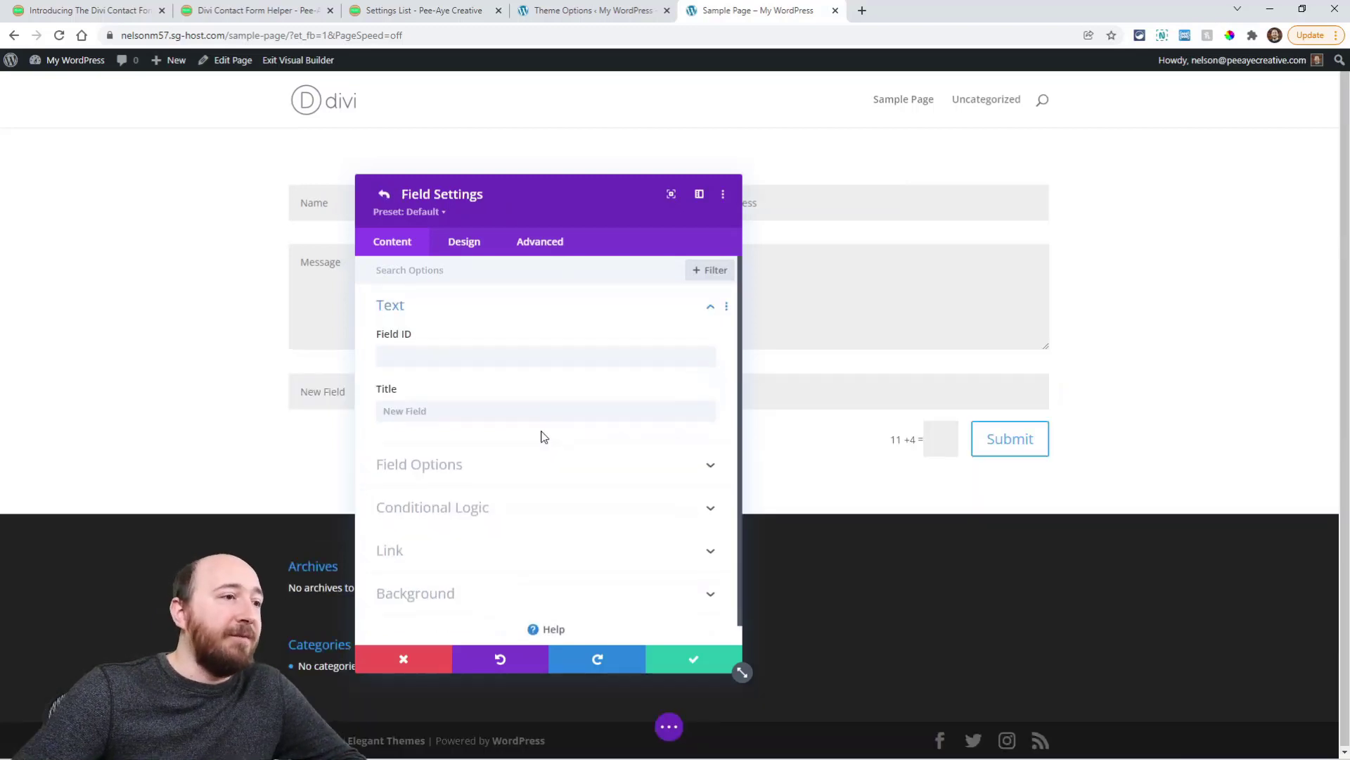
{"action": "left_click", "coordinate": [424, 471]}
{"action": "scroll", "coordinate": [427, 353], "scroll_direction": "down", "scroll_amount": 3}
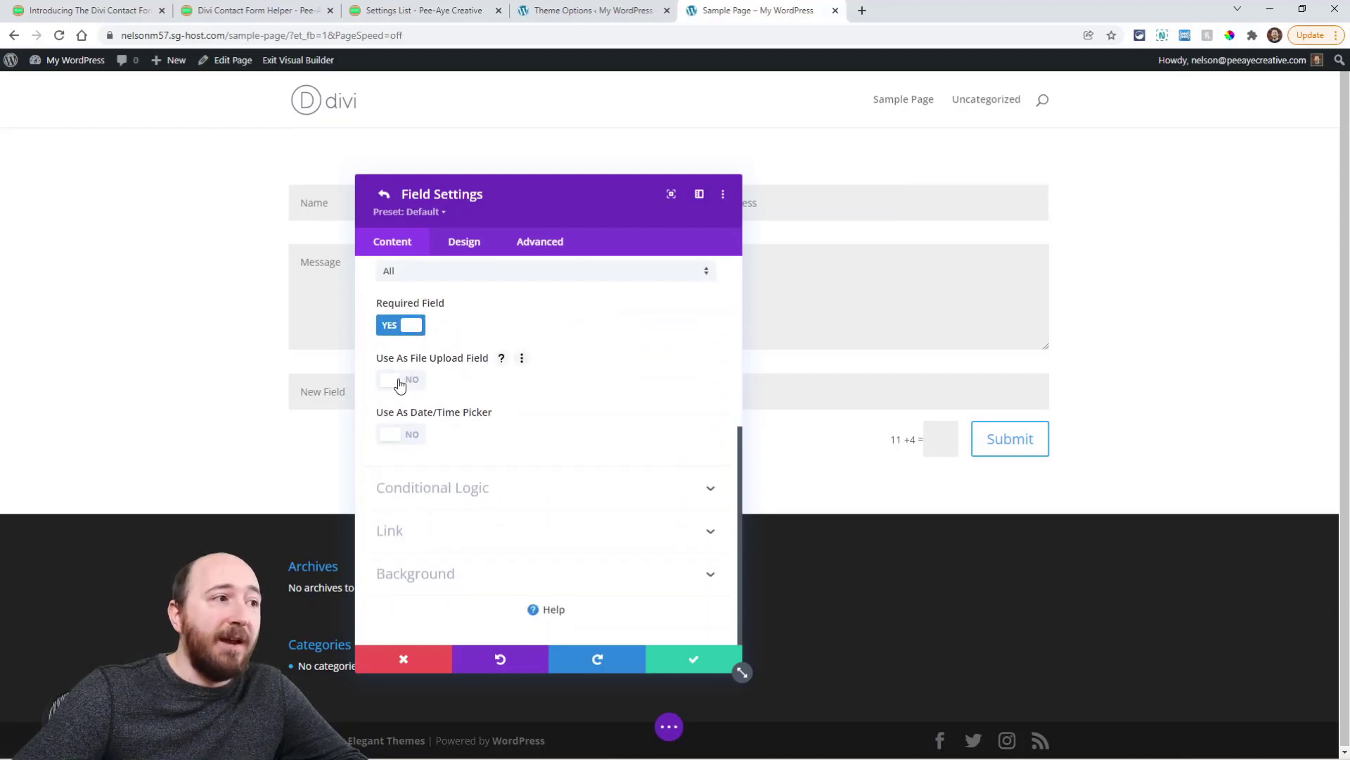
{"action": "left_click", "coordinate": [400, 382]}
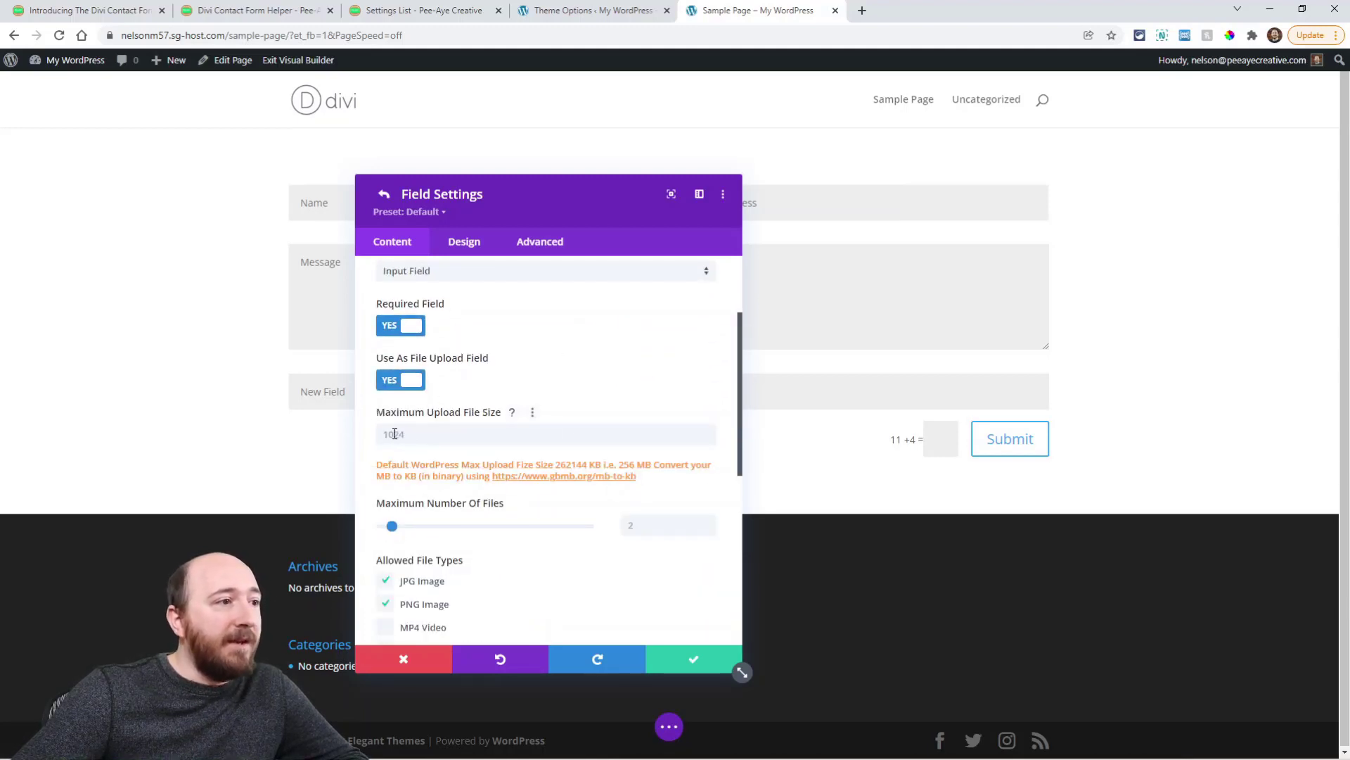
{"action": "scroll", "coordinate": [401, 432], "scroll_direction": "down", "scroll_amount": 3}
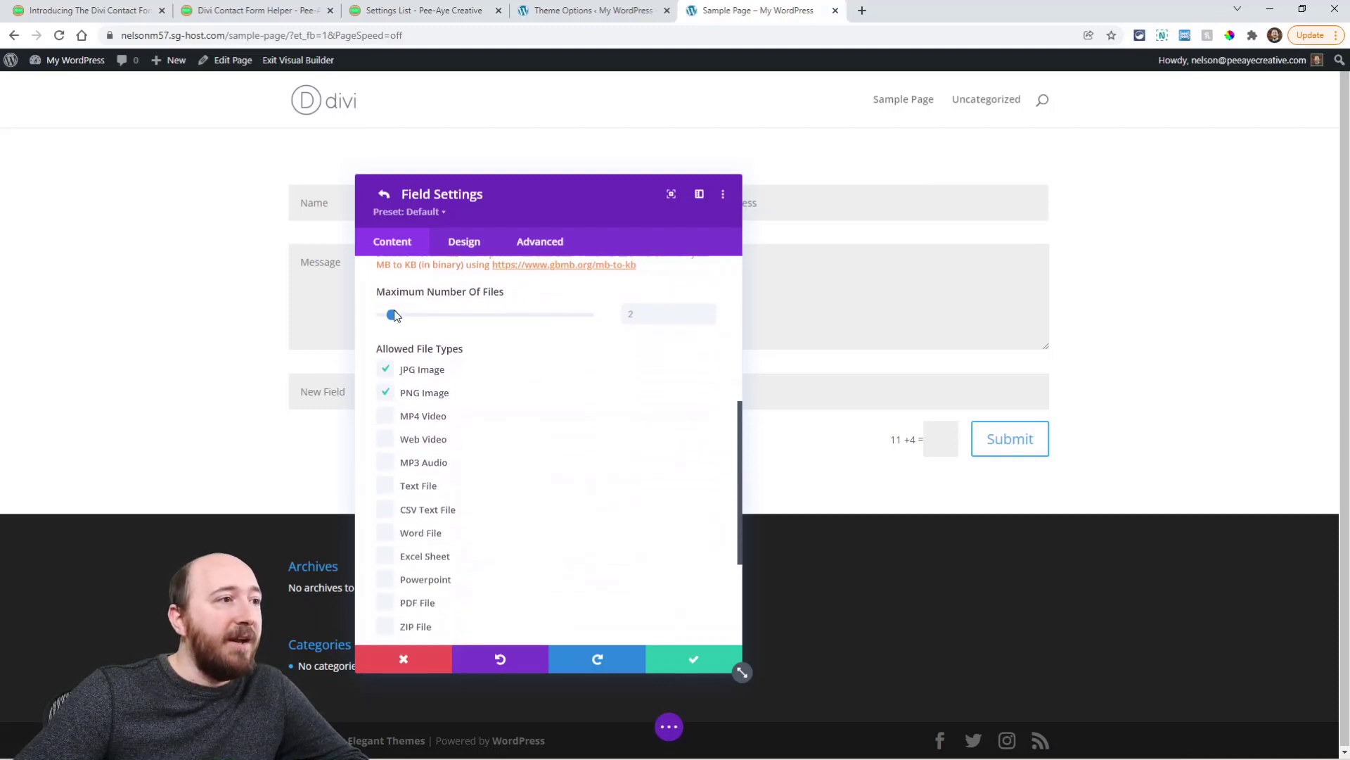
{"action": "scroll", "coordinate": [454, 493], "scroll_direction": "down", "scroll_amount": 3}
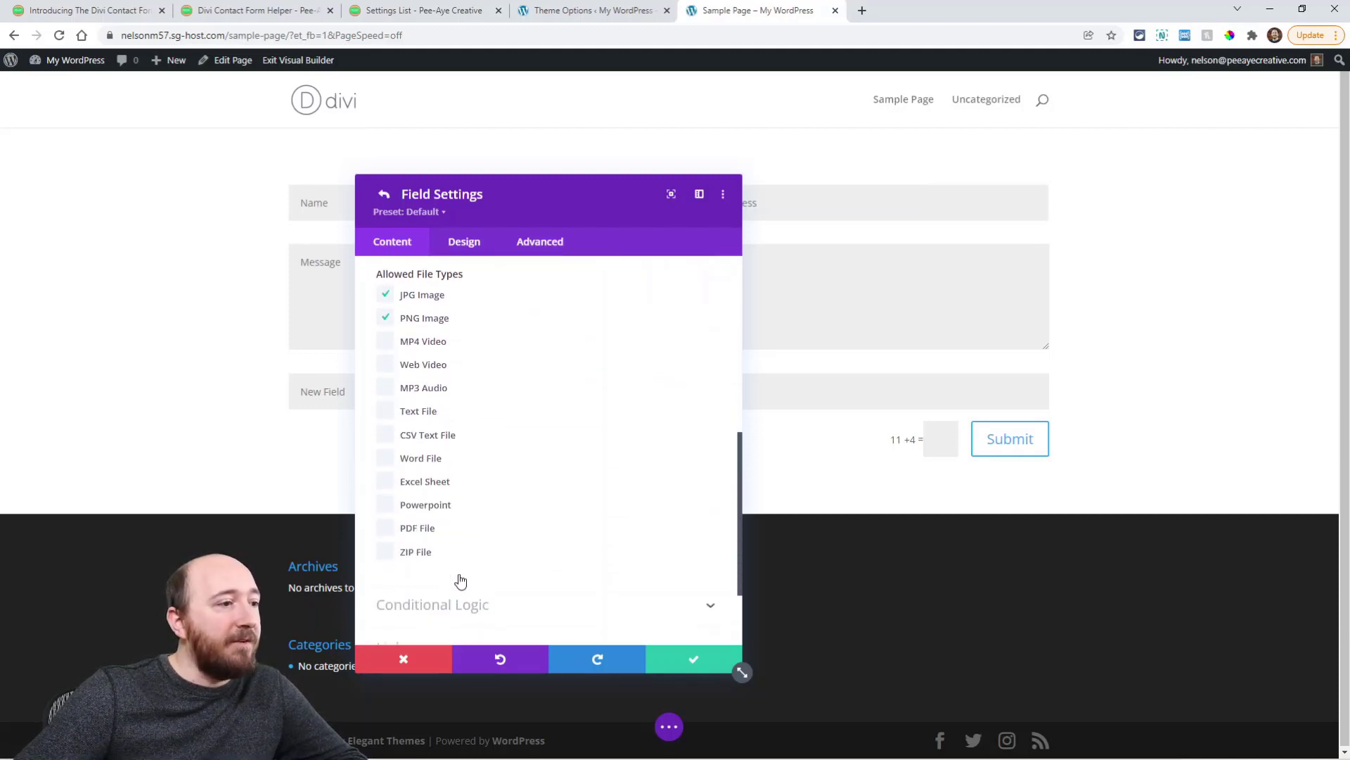
{"action": "scroll", "coordinate": [447, 464], "scroll_direction": "up", "scroll_amount": 6}
{"action": "left_click", "coordinate": [406, 401]}
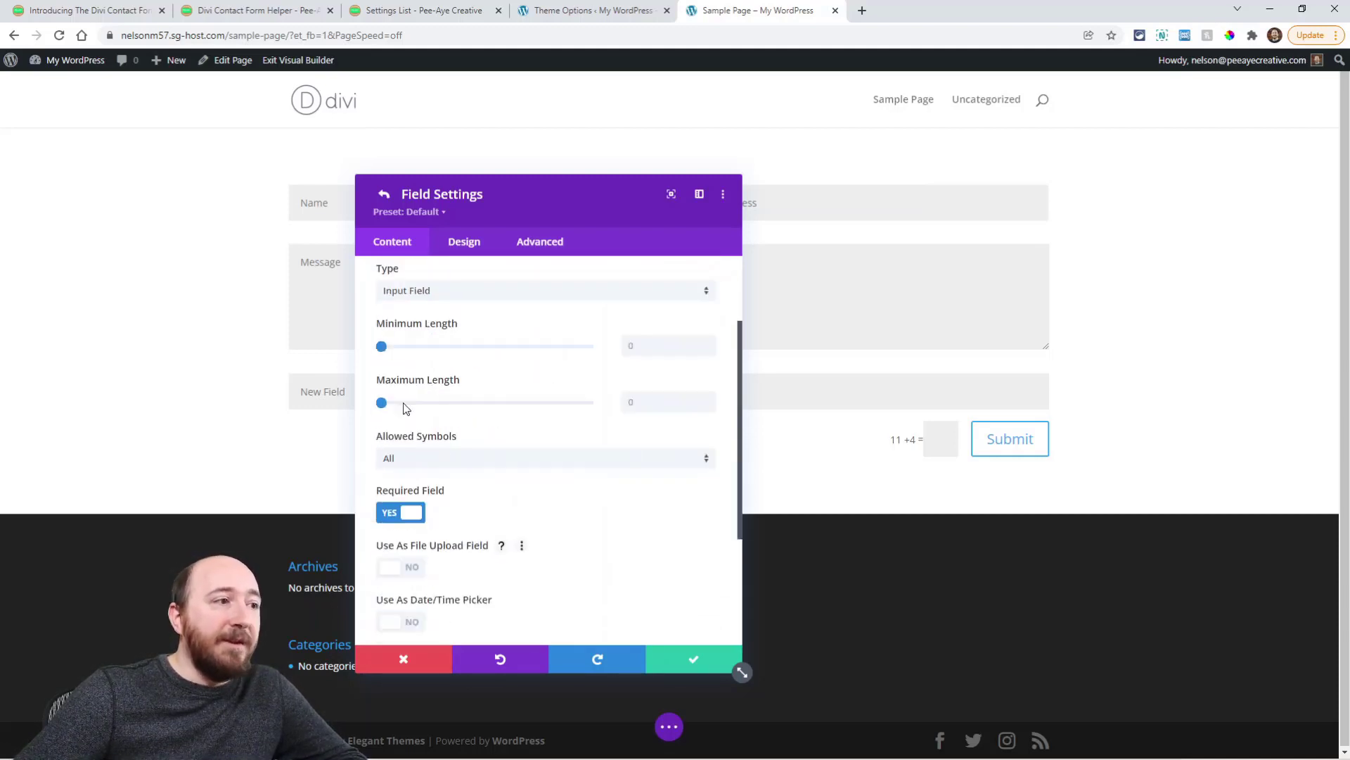
Step: Make the field a Date & Time Picker shown inline
{"action": "scroll", "coordinate": [573, 458], "scroll_direction": "down", "scroll_amount": 3}
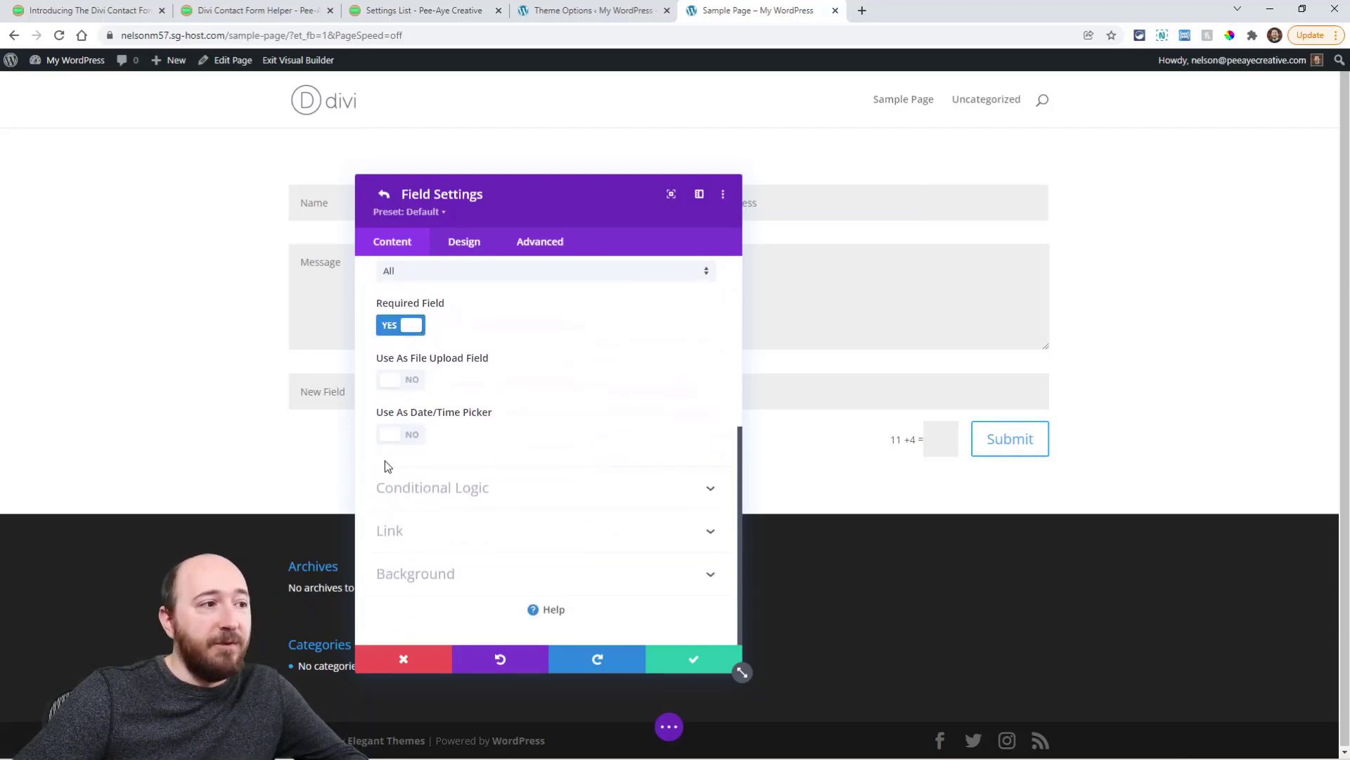
{"action": "left_click", "coordinate": [406, 436]}
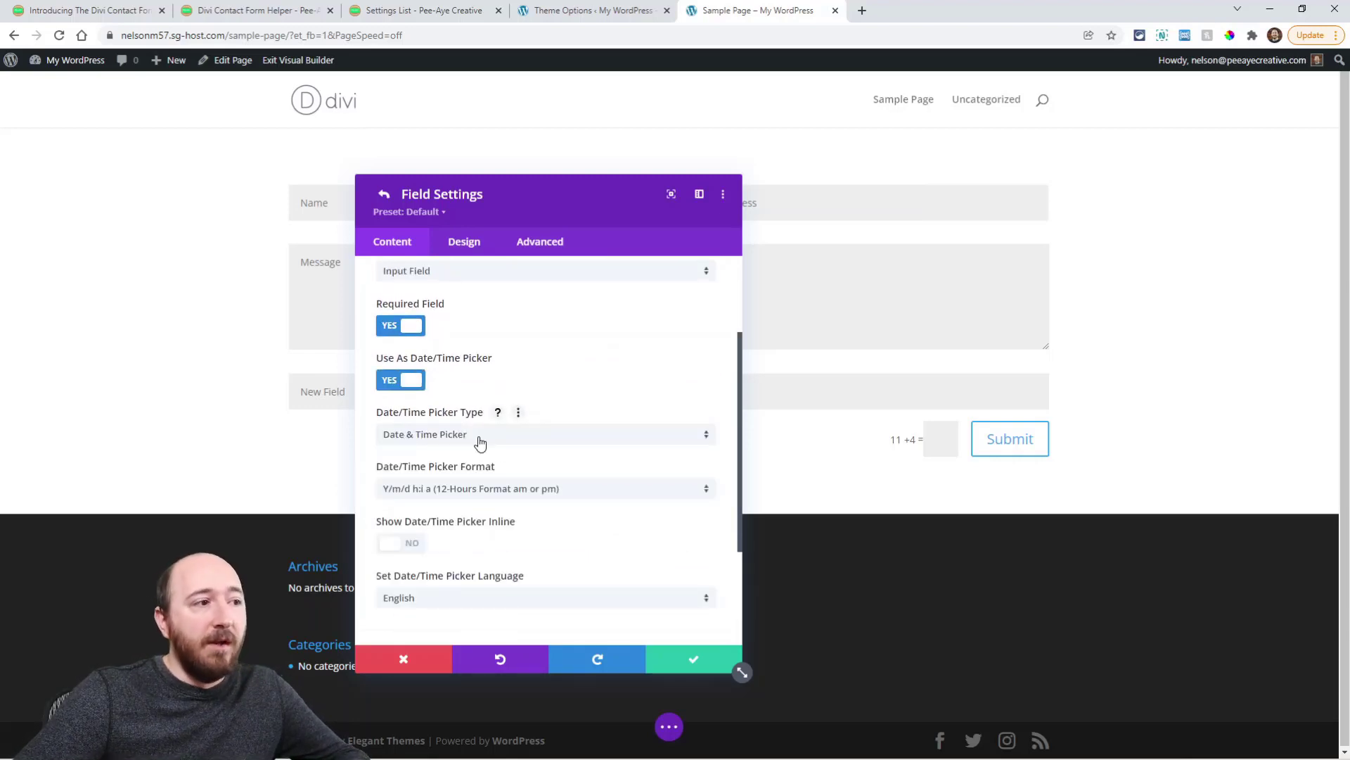
{"action": "left_click", "coordinate": [479, 440]}
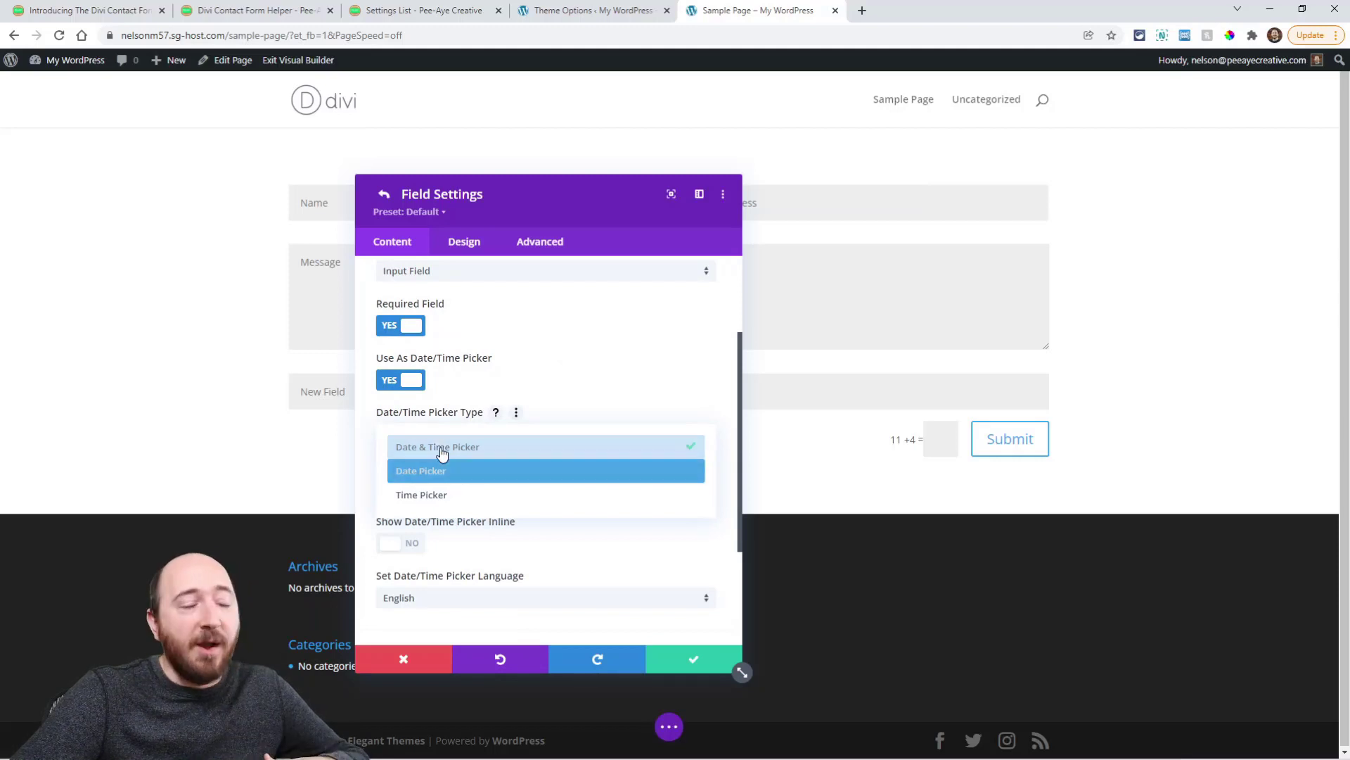
{"action": "left_click", "coordinate": [493, 447]}
{"action": "scroll", "coordinate": [485, 457], "scroll_direction": "down", "scroll_amount": 2}
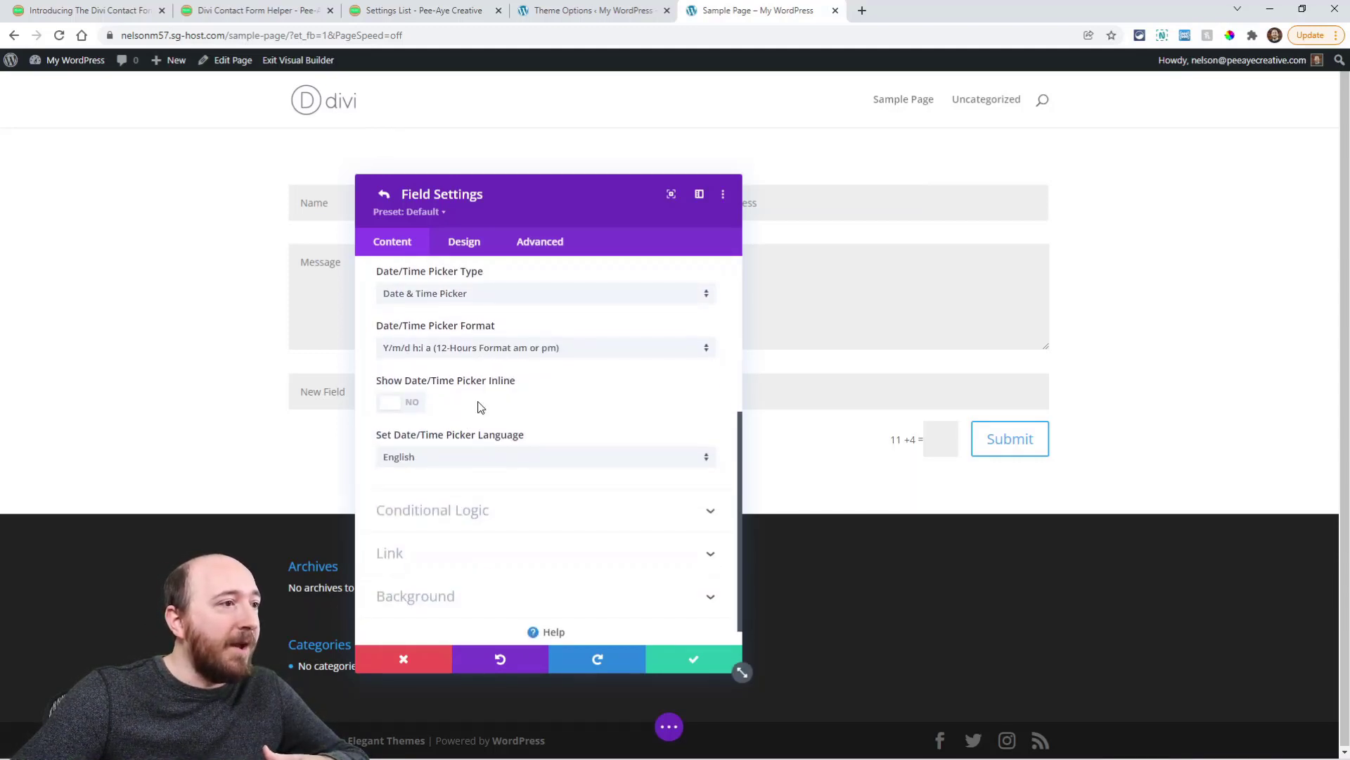
{"action": "left_click", "coordinate": [415, 406]}
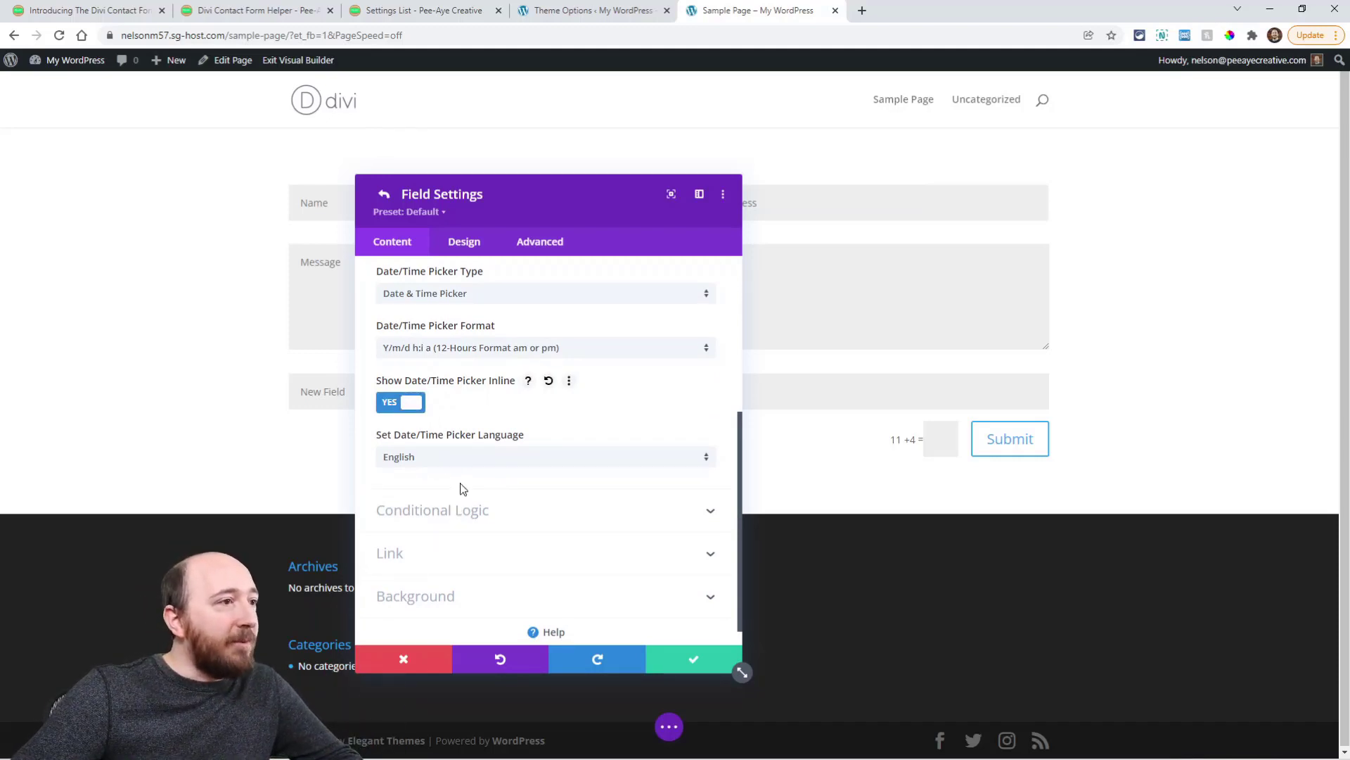
{"action": "scroll", "coordinate": [454, 486], "scroll_direction": "up", "scroll_amount": 5}
Step: In the field's Design Layout options, turn Show Label on and toggle Hide Placeholder on and off
{"action": "left_click", "coordinate": [461, 243]}
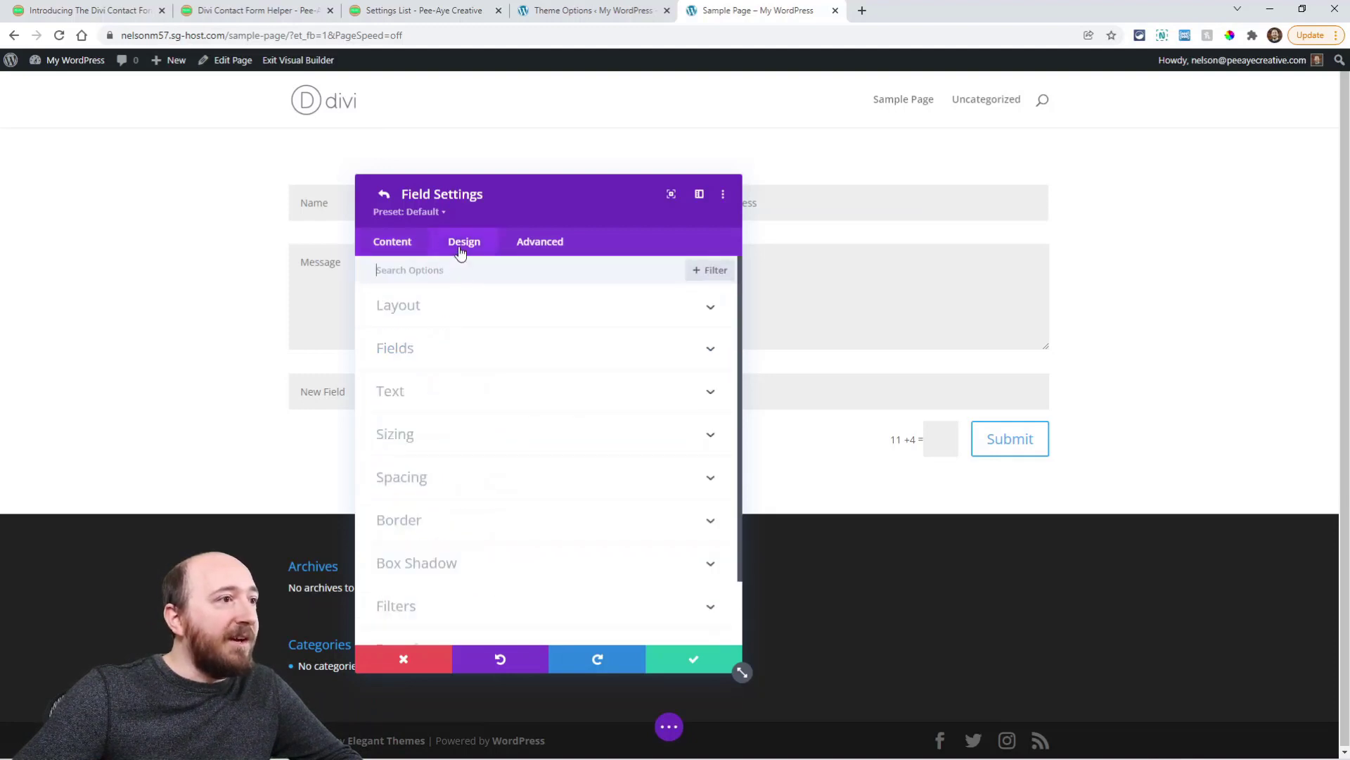
{"action": "left_click", "coordinate": [440, 308]}
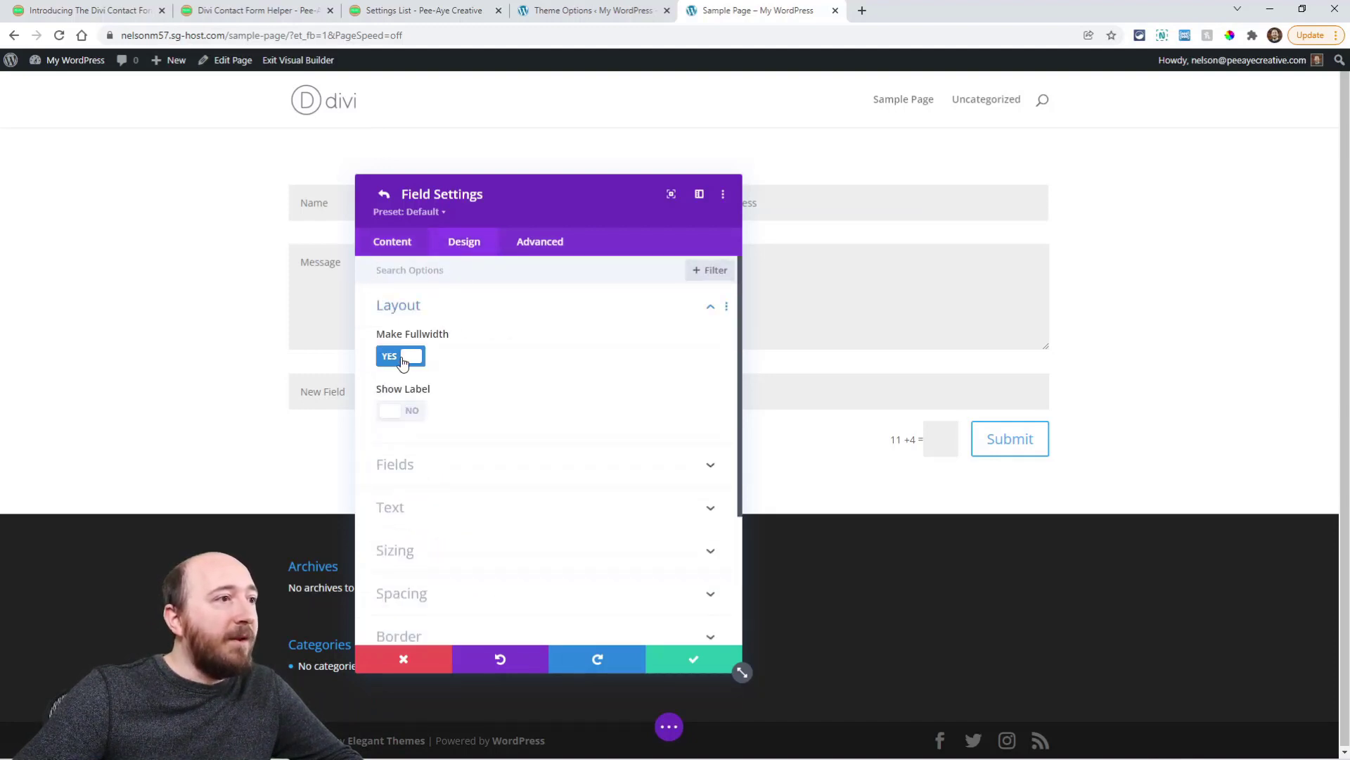
{"action": "left_click", "coordinate": [400, 410]}
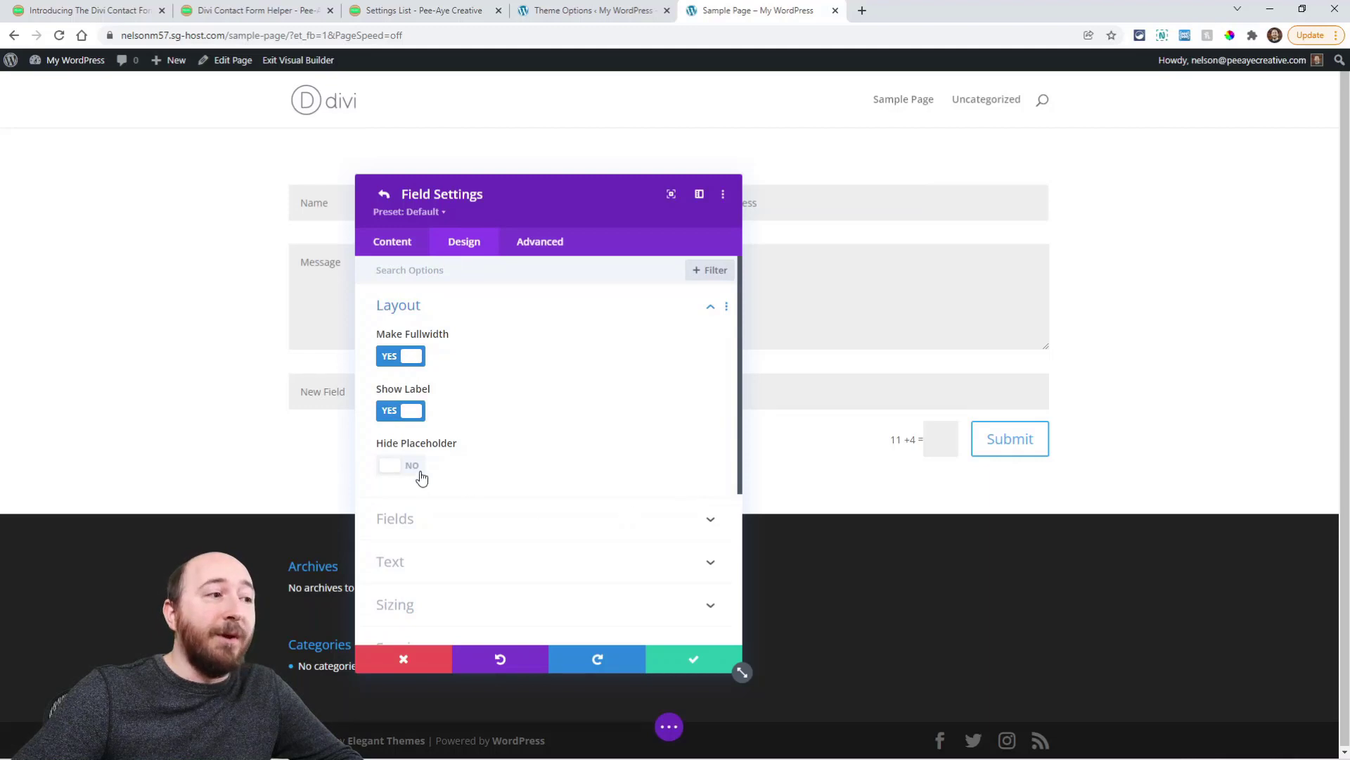
{"action": "left_click", "coordinate": [414, 470]}
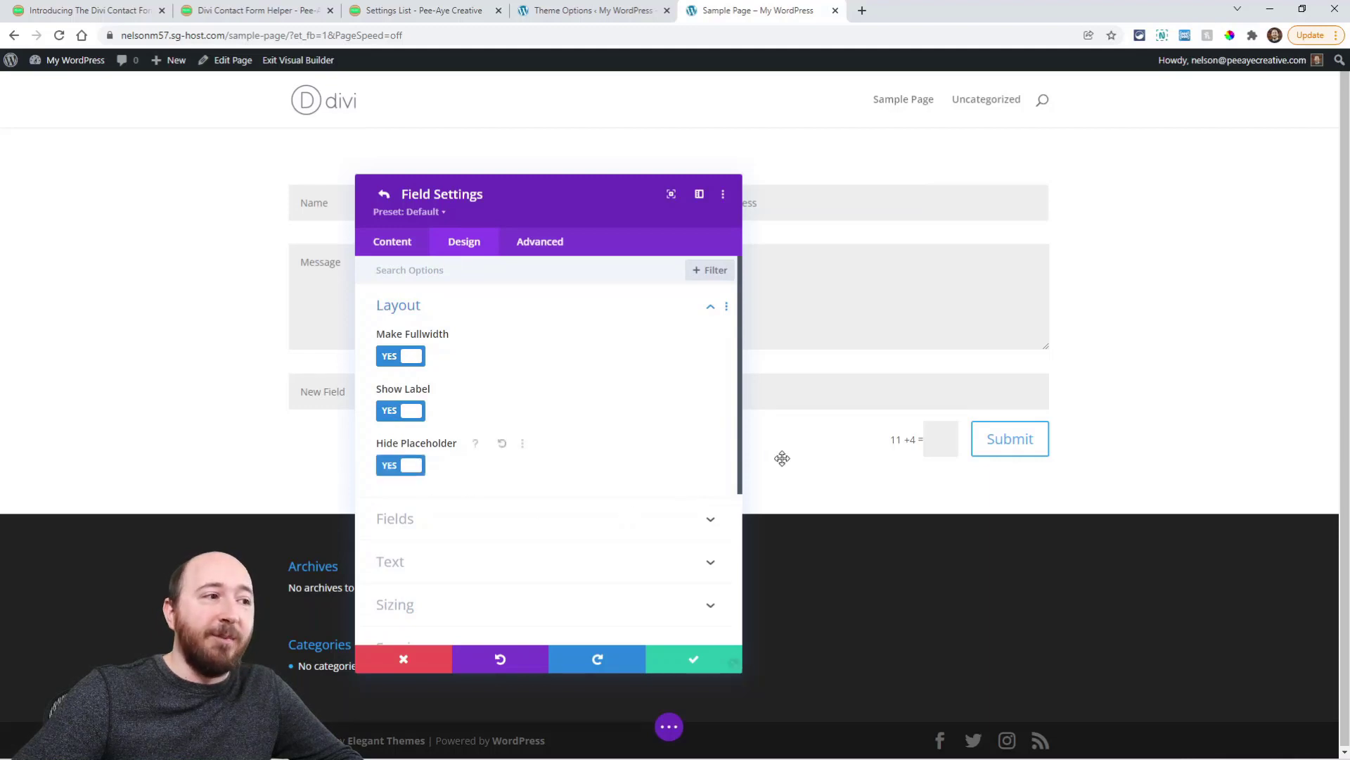
{"action": "left_click", "coordinate": [408, 467]}
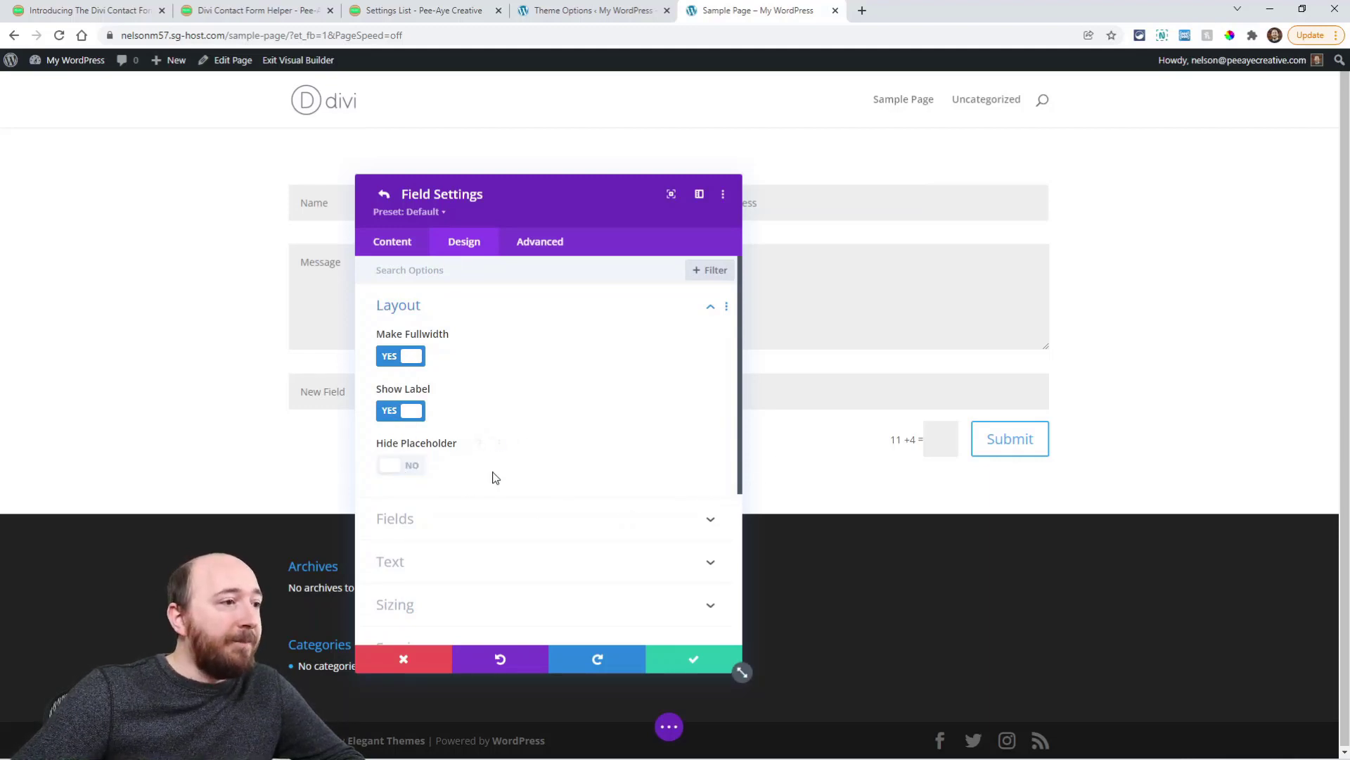
Step: Turn on Use Icon for the new field
{"action": "left_click", "coordinate": [424, 520]}
{"action": "scroll", "coordinate": [492, 436], "scroll_direction": "down", "scroll_amount": 3}
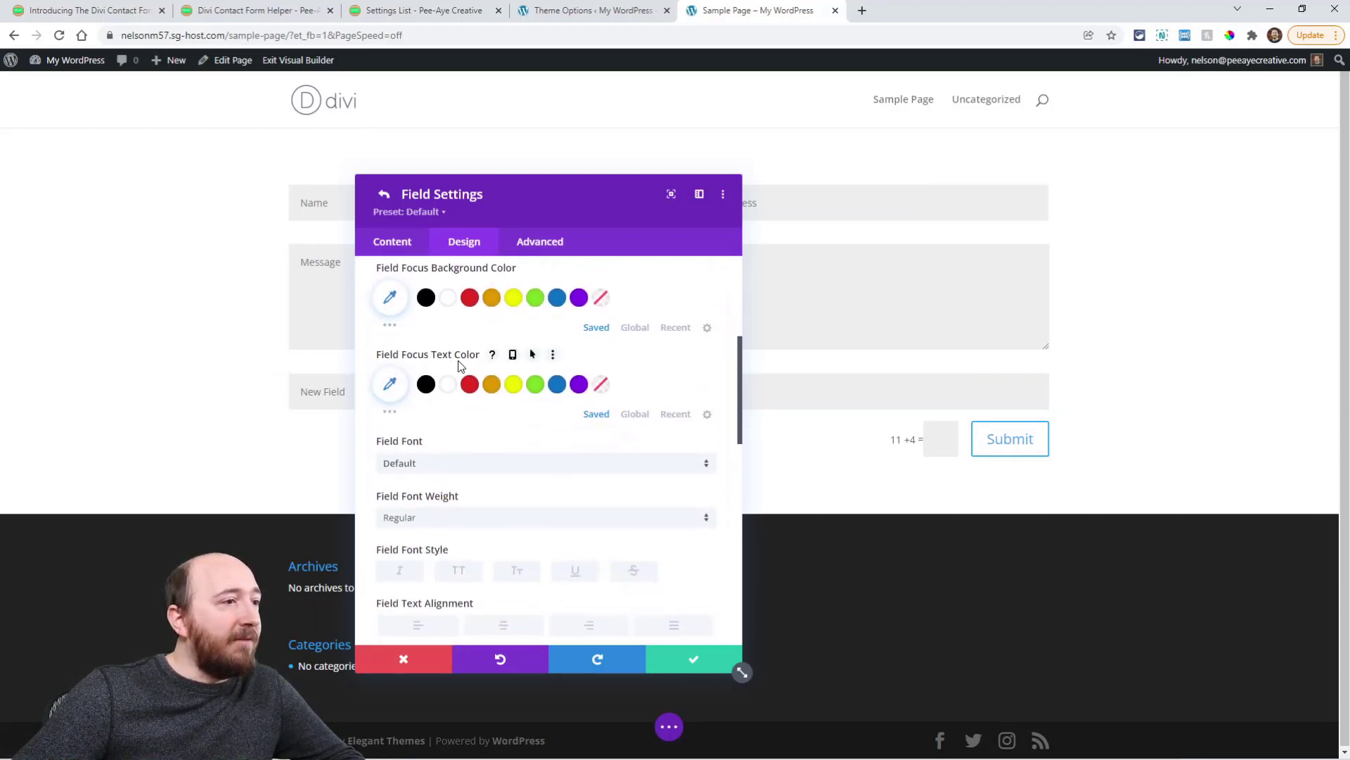
{"action": "scroll", "coordinate": [482, 392], "scroll_direction": "down", "scroll_amount": 8}
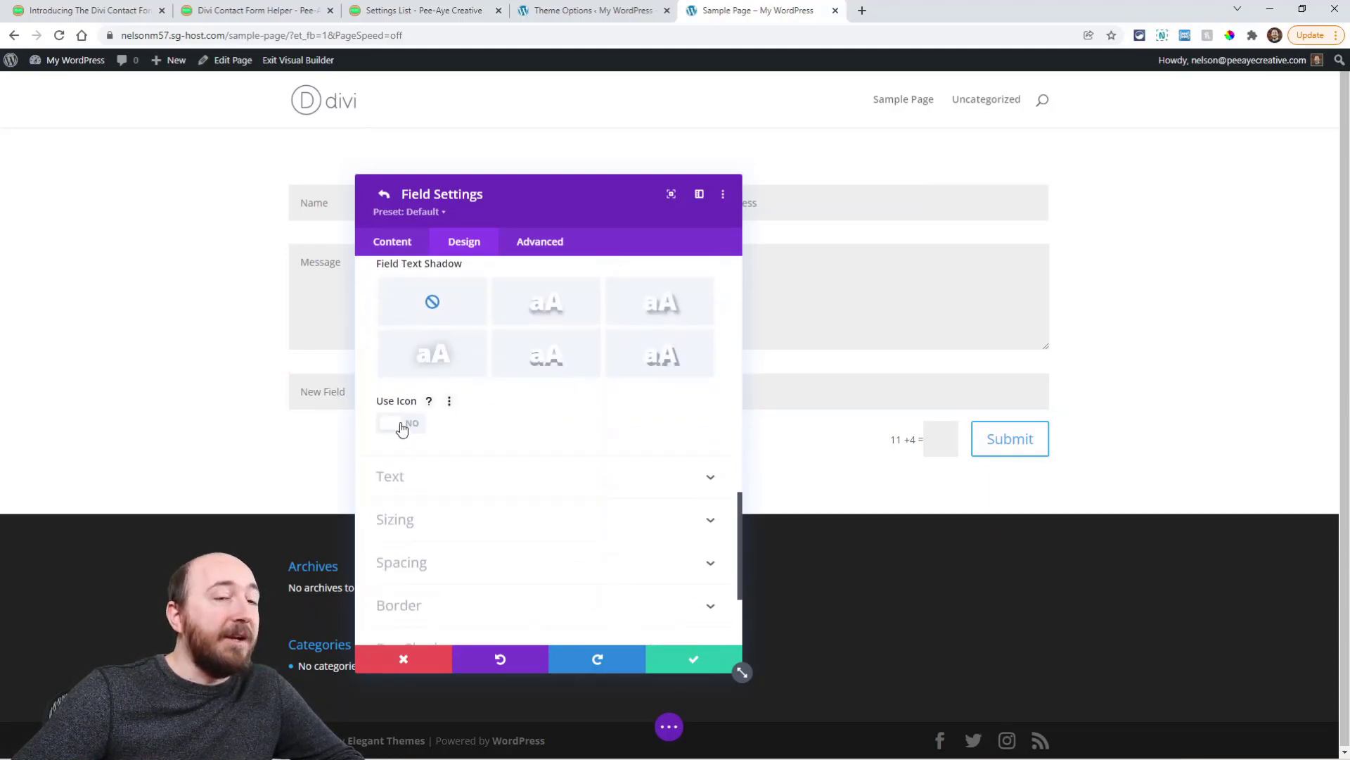
{"action": "left_click", "coordinate": [401, 425]}
{"action": "scroll", "coordinate": [595, 450], "scroll_direction": "down", "scroll_amount": 2}
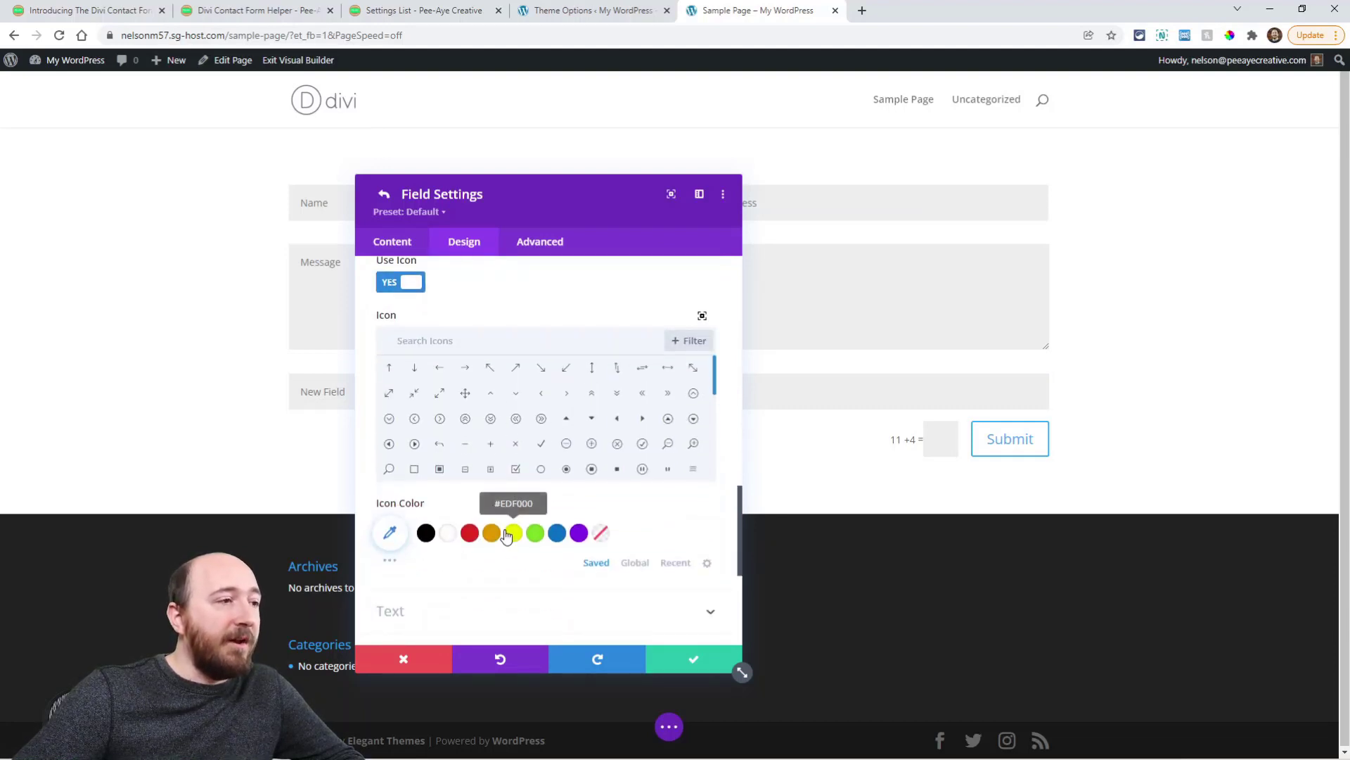
Step: Return to the contact form's settings and browse its Design tab Border options
{"action": "left_click", "coordinate": [384, 194]}
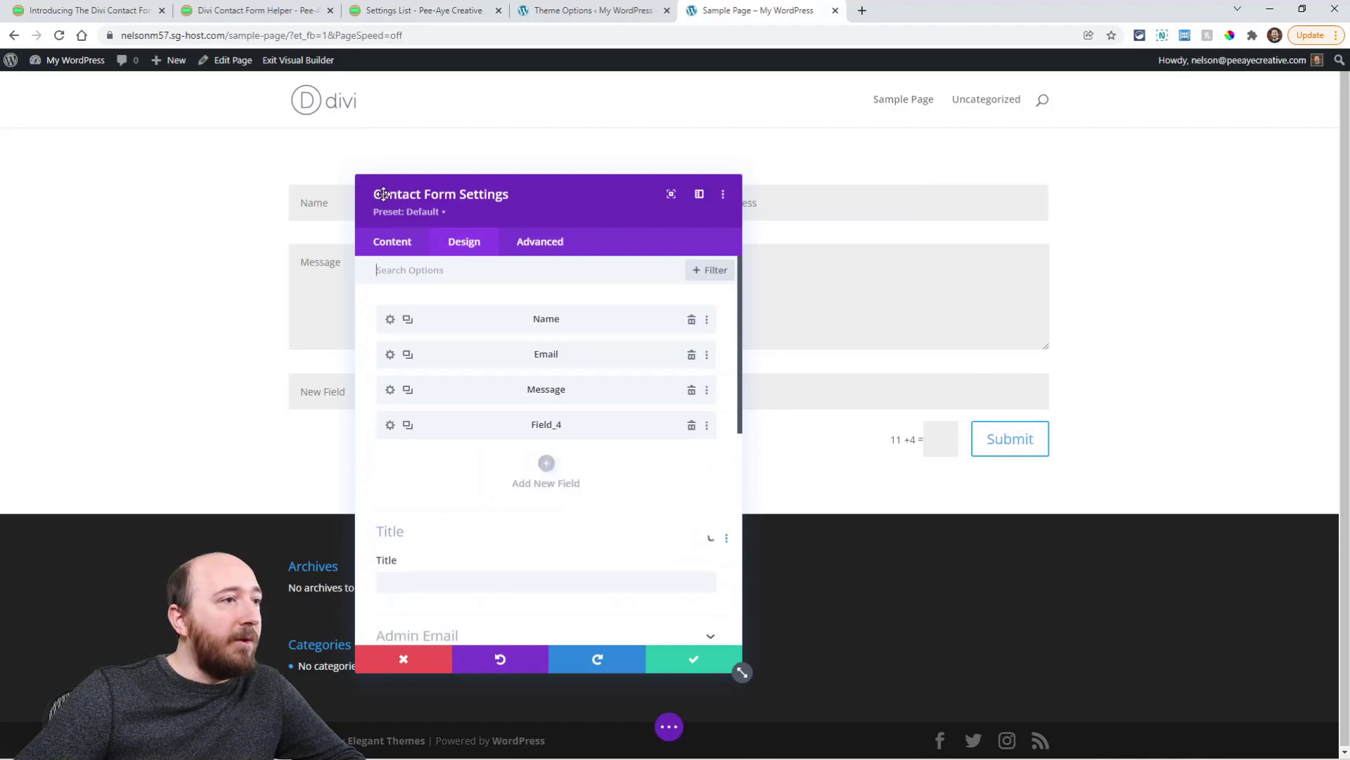
{"action": "left_click", "coordinate": [459, 246]}
{"action": "scroll", "coordinate": [543, 441], "scroll_direction": "down", "scroll_amount": 3}
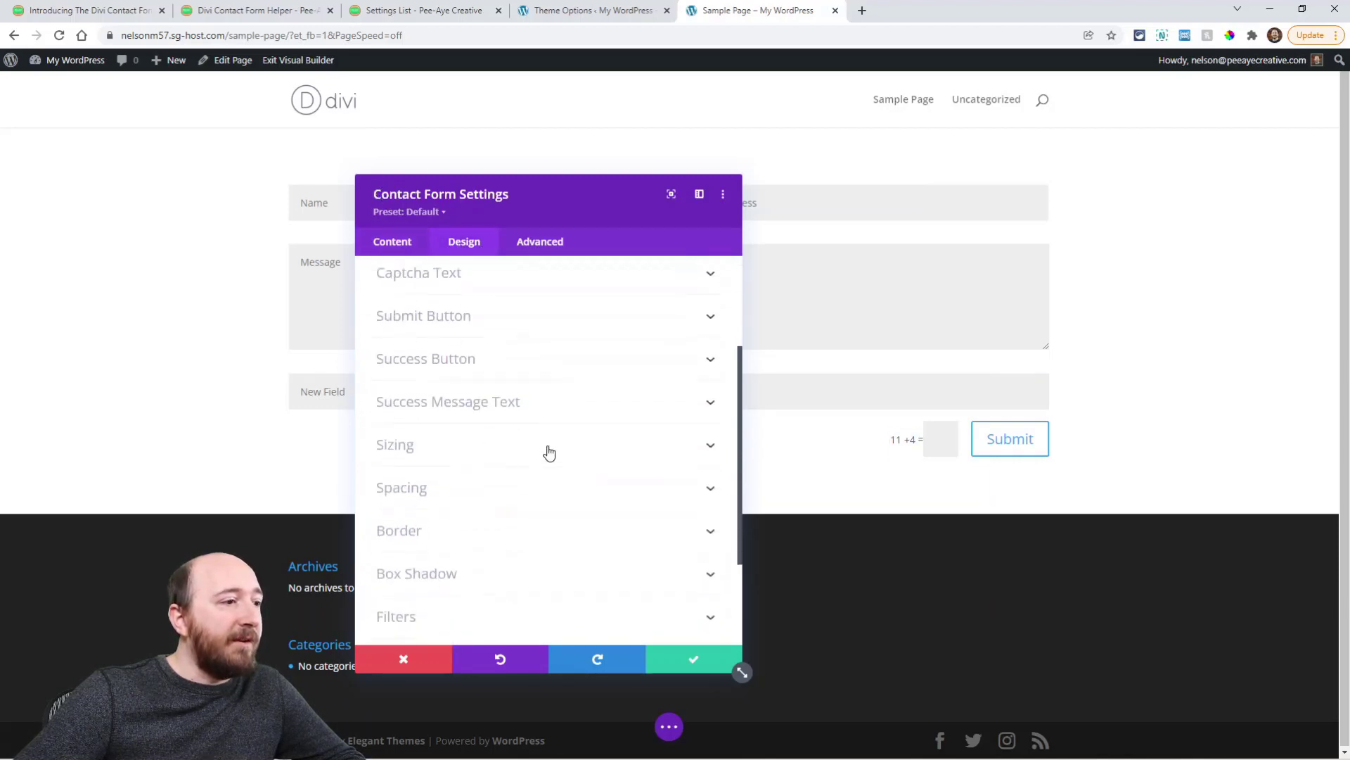
{"action": "left_click", "coordinate": [446, 479]}
{"action": "scroll", "coordinate": [564, 445], "scroll_direction": "down", "scroll_amount": 8}
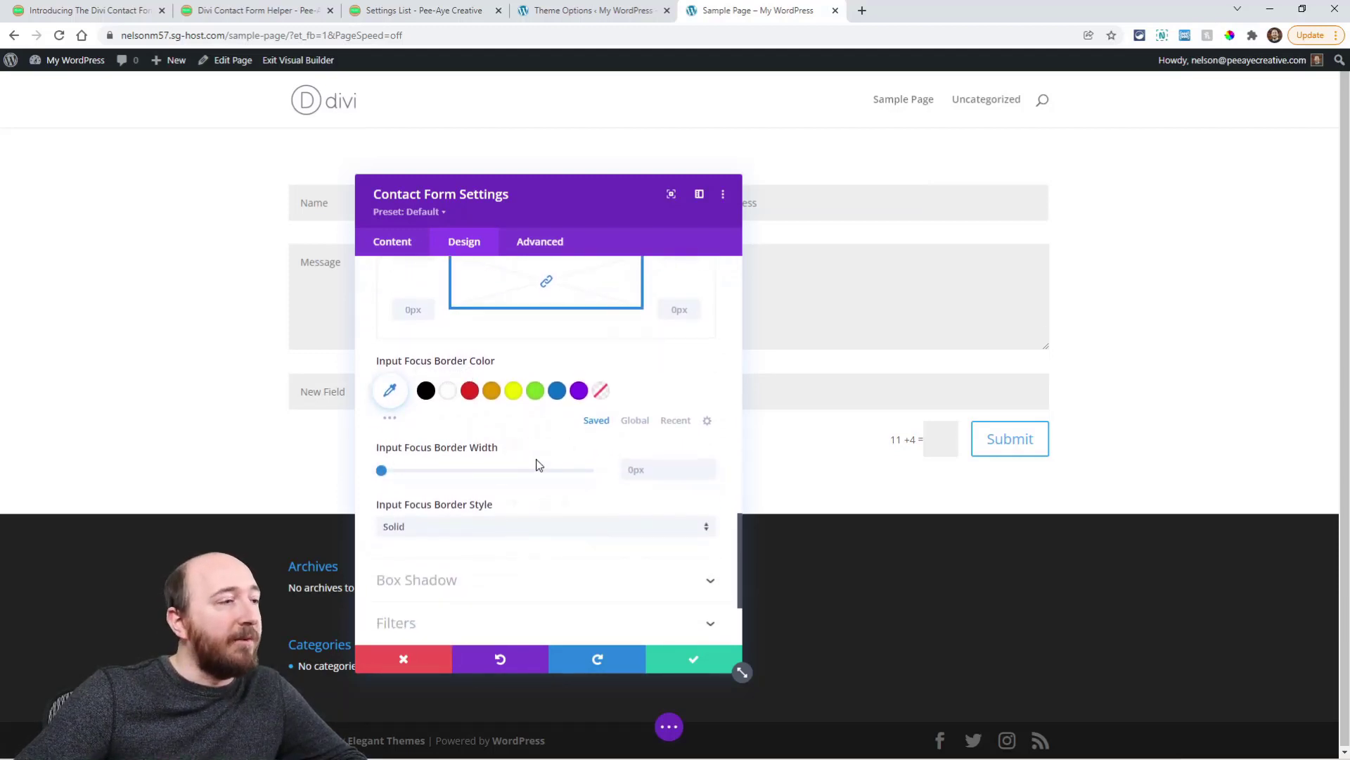
{"action": "scroll", "coordinate": [535, 464], "scroll_direction": "up", "scroll_amount": 10}
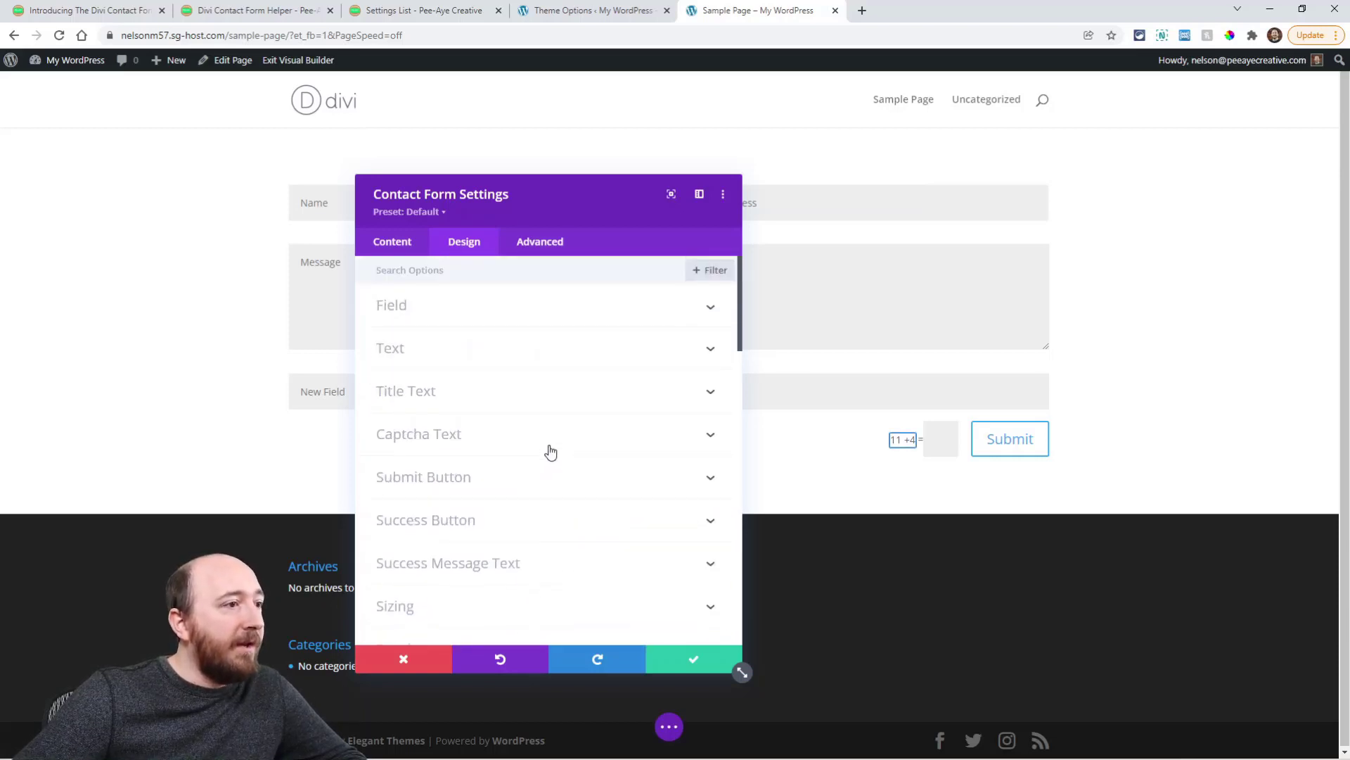
Step: Look at the Fields colour options, return to the field list, and switch to the announcement post tab
{"action": "left_click", "coordinate": [422, 309]}
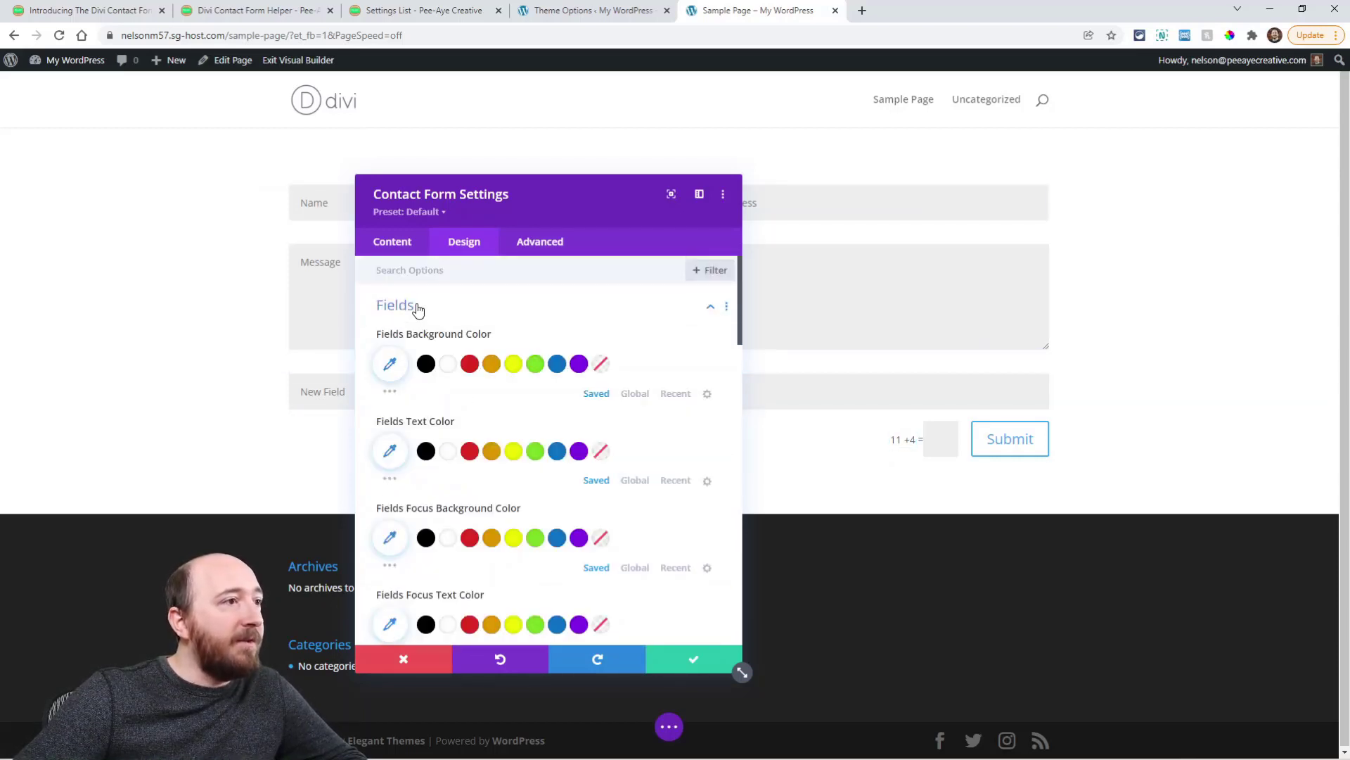
{"action": "left_click", "coordinate": [392, 246]}
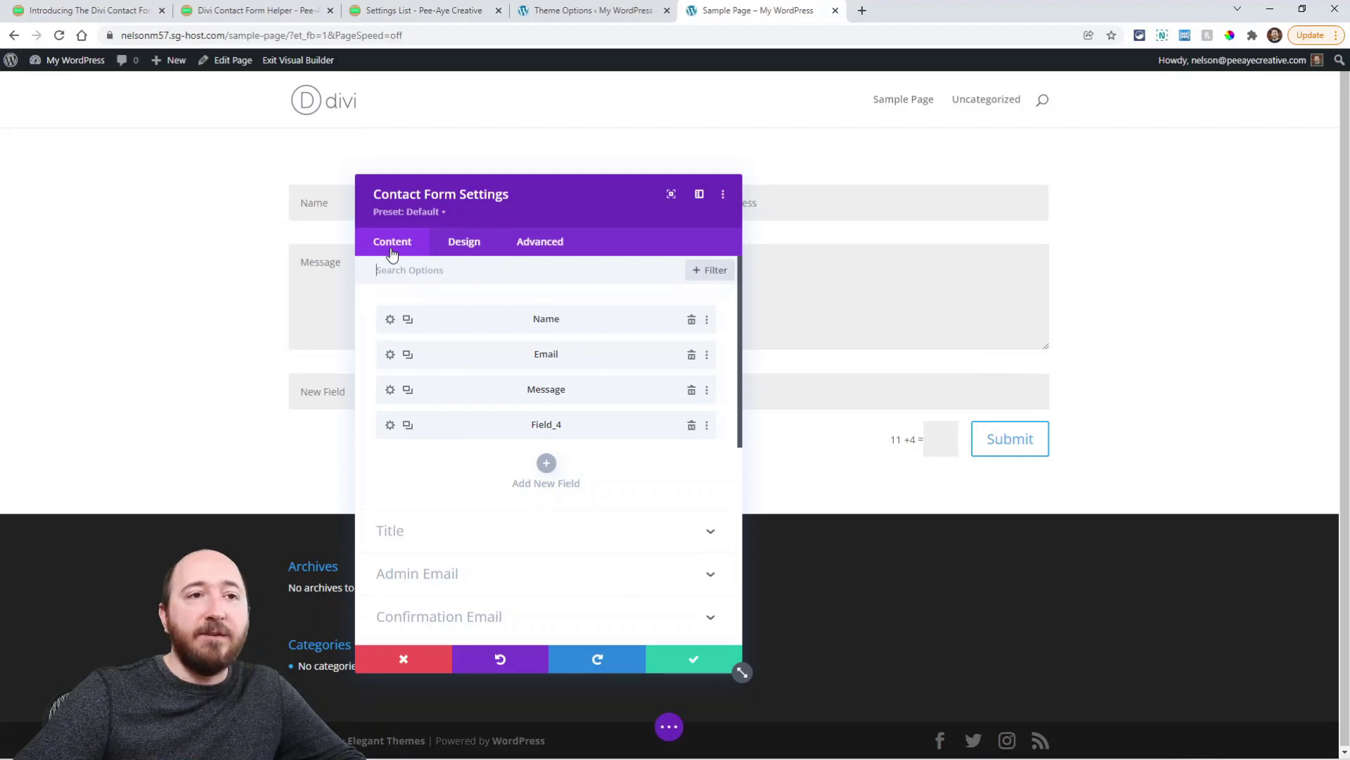
{"action": "key", "text": "ctrl+1"}
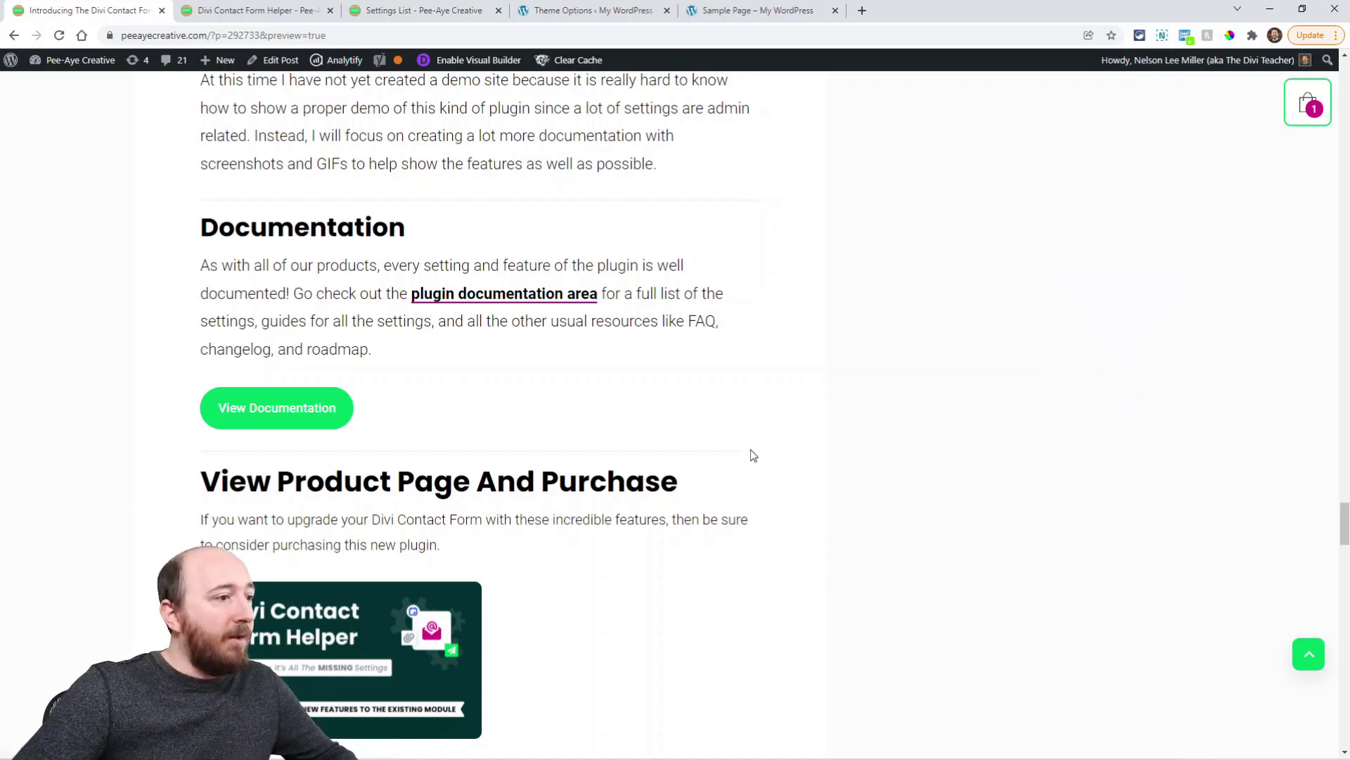
{"action": "scroll", "coordinate": [668, 366], "scroll_direction": "down", "scroll_amount": 3}
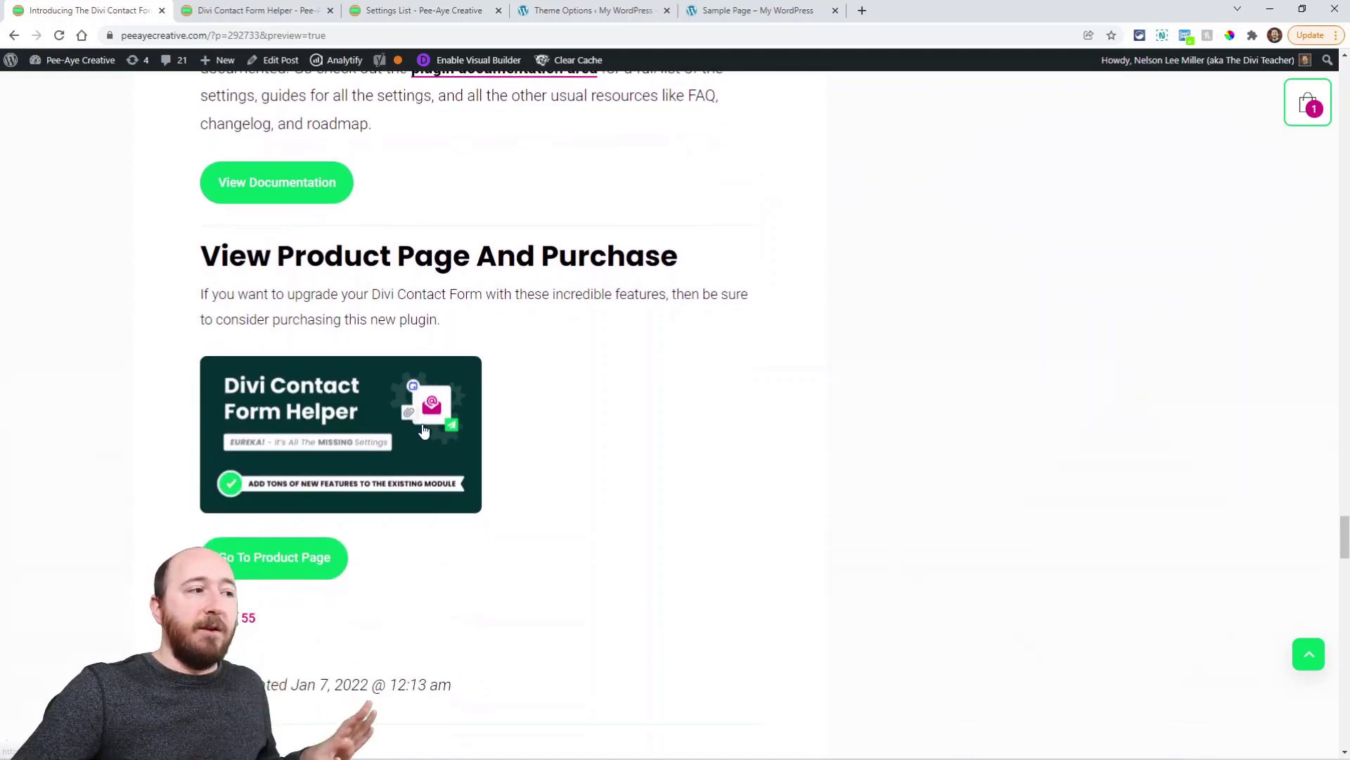
{"action": "scroll", "coordinate": [676, 426], "scroll_direction": "up", "scroll_amount": 3}
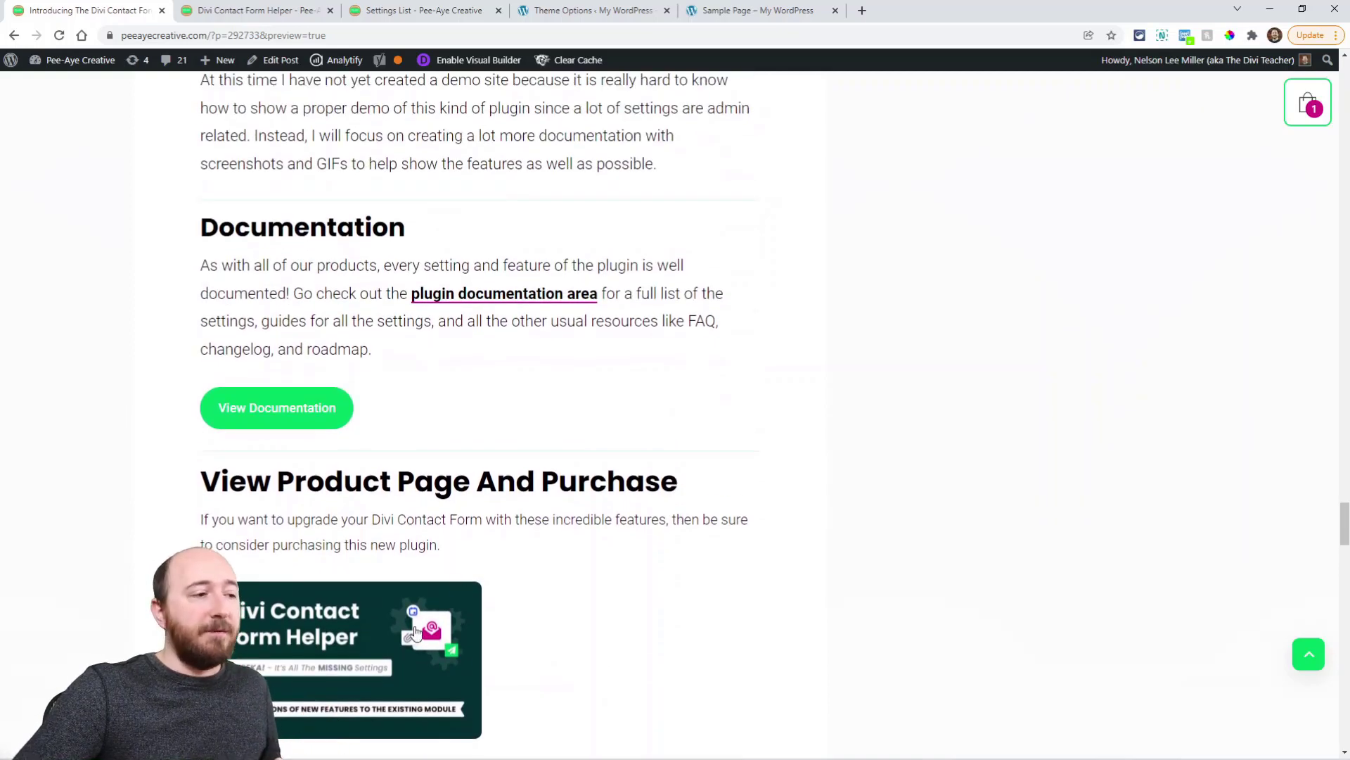